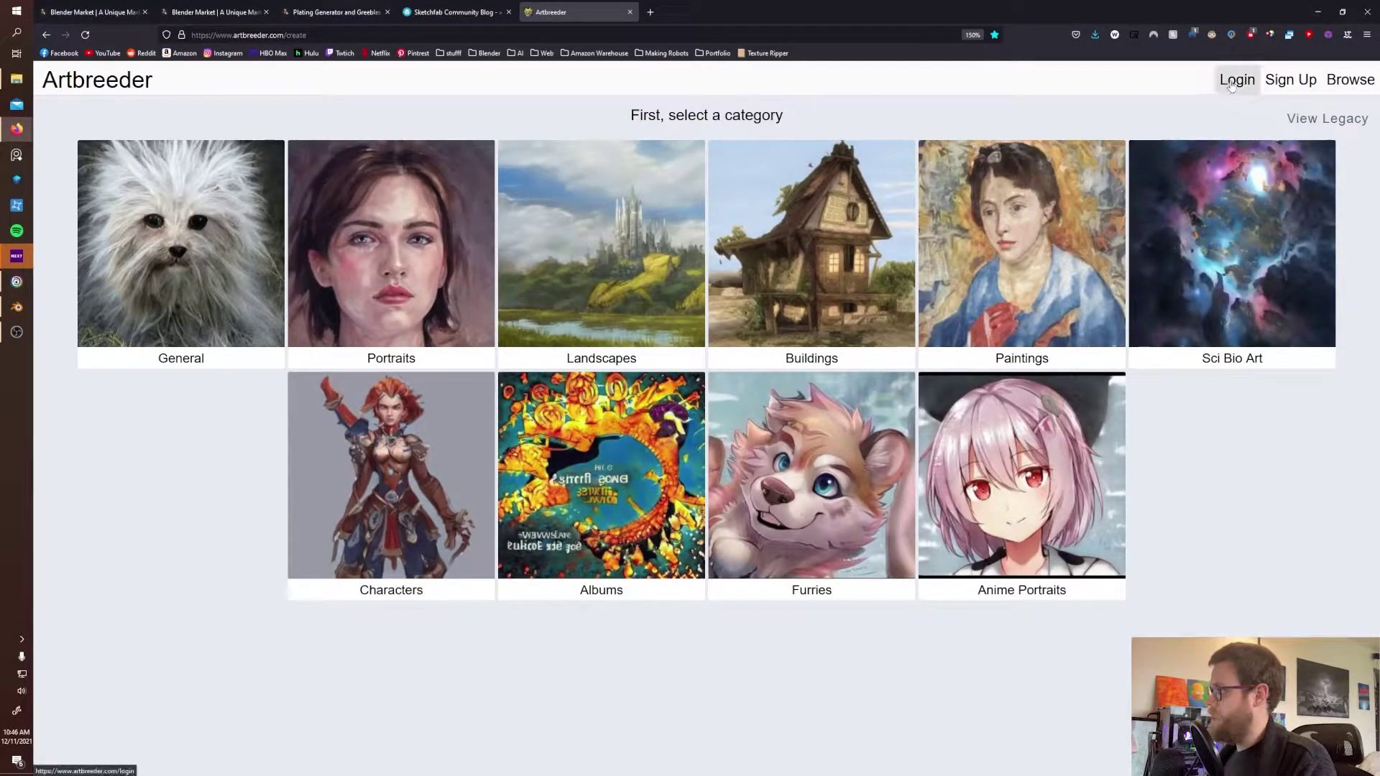
- Sign in to Artbreeder and open the tagging popup for a Trending image
{"action": "left_click", "coordinate": [1286, 77]}
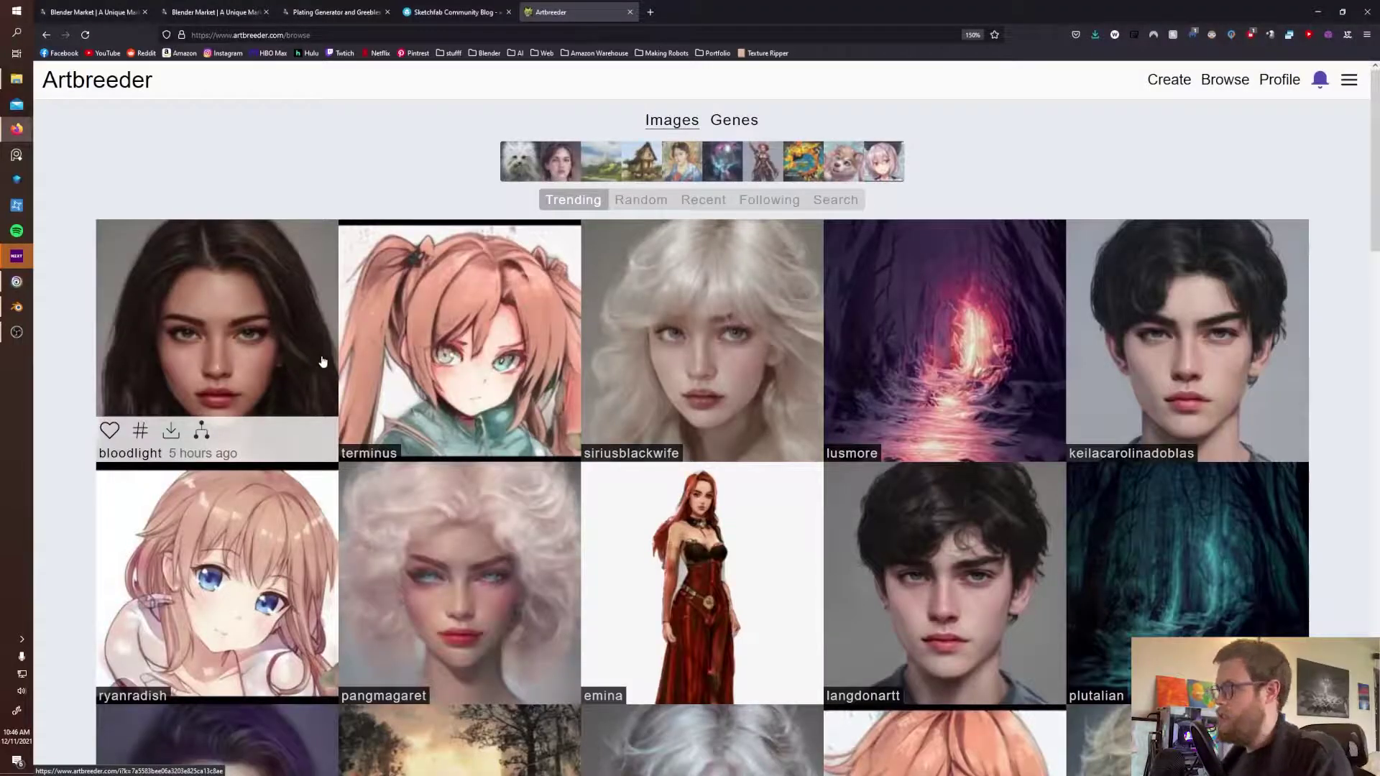
{"action": "scroll", "coordinate": [322, 362], "scroll_direction": "down", "scroll_amount": 5}
{"action": "scroll", "coordinate": [323, 363], "scroll_direction": "up", "scroll_amount": 5}
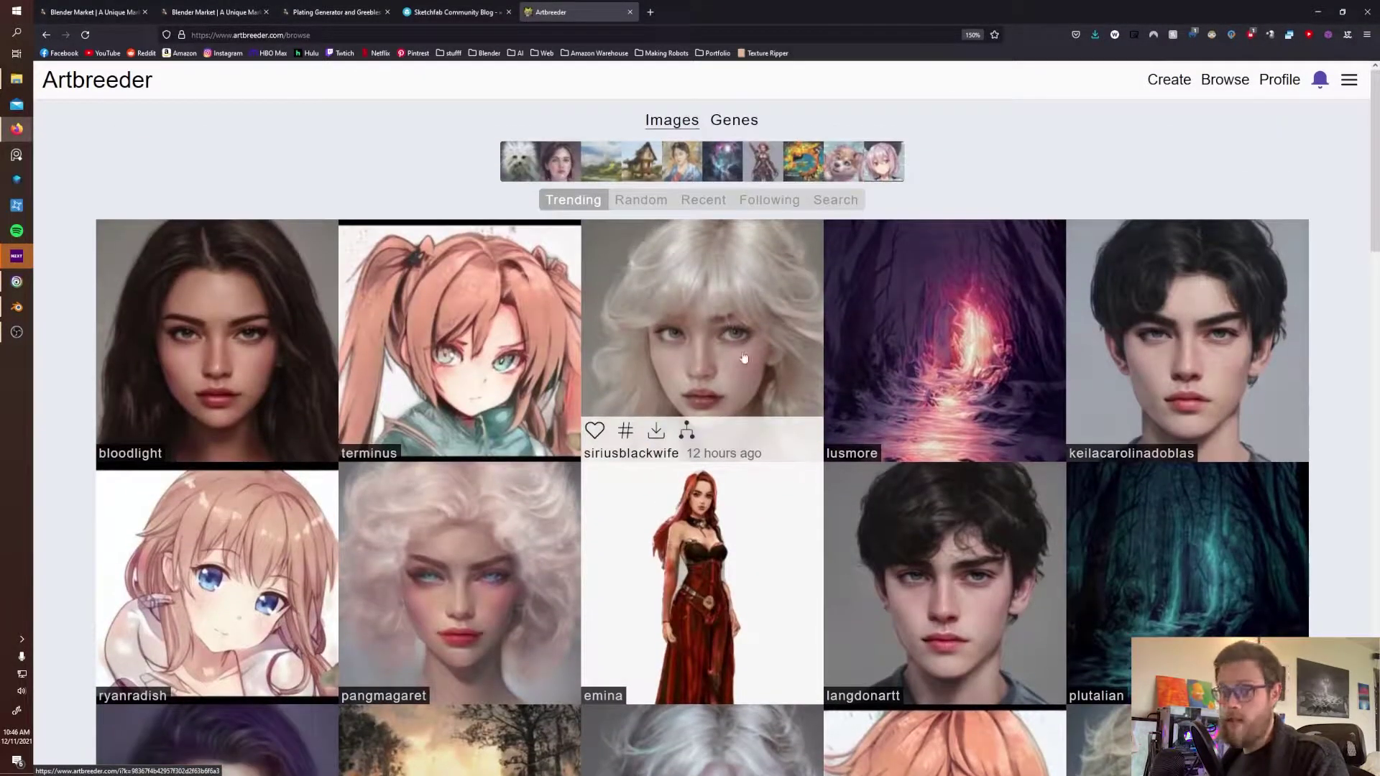
{"action": "left_click", "coordinate": [625, 429]}
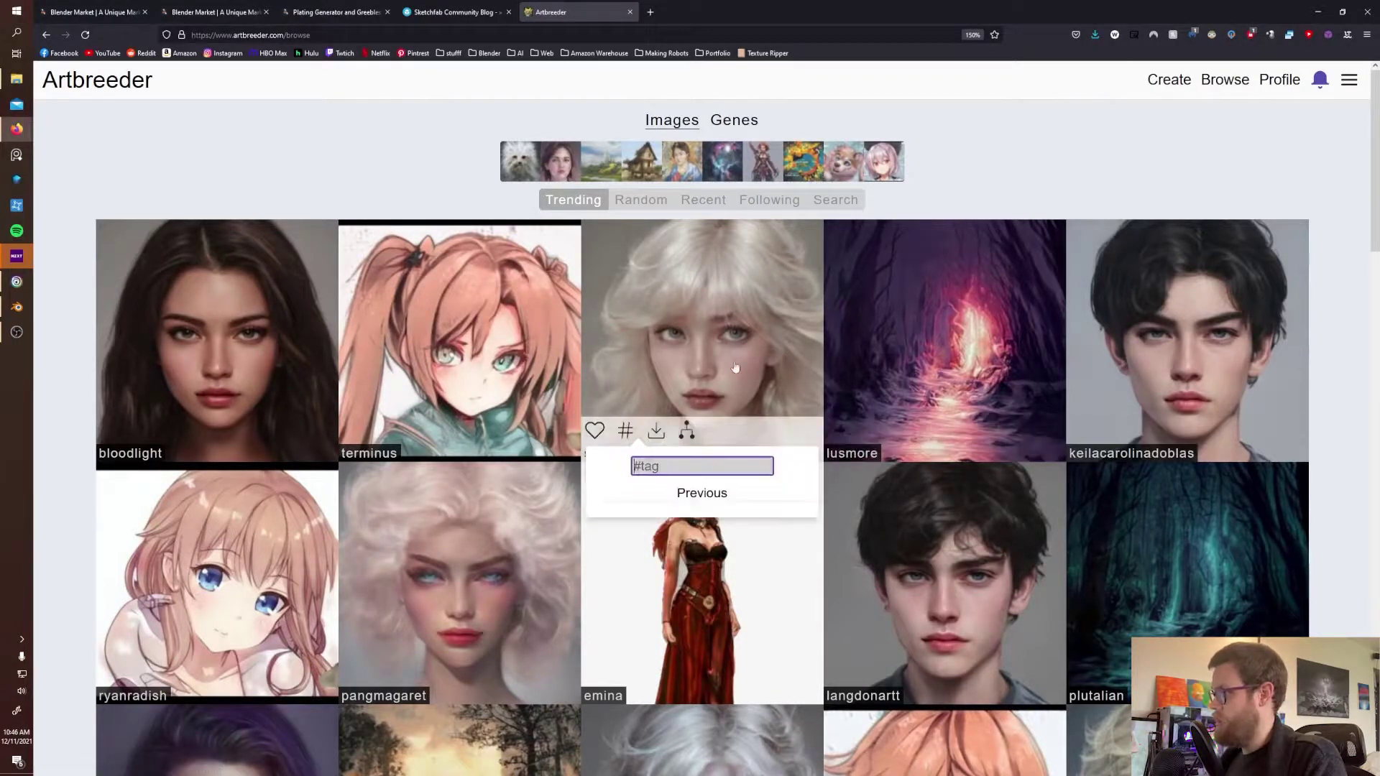
{"action": "scroll", "coordinate": [737, 352], "scroll_direction": "down", "scroll_amount": 10}
{"action": "scroll", "coordinate": [736, 338], "scroll_direction": "down", "scroll_amount": 7}
{"action": "scroll", "coordinate": [736, 338], "scroll_direction": "up", "scroll_amount": 4}
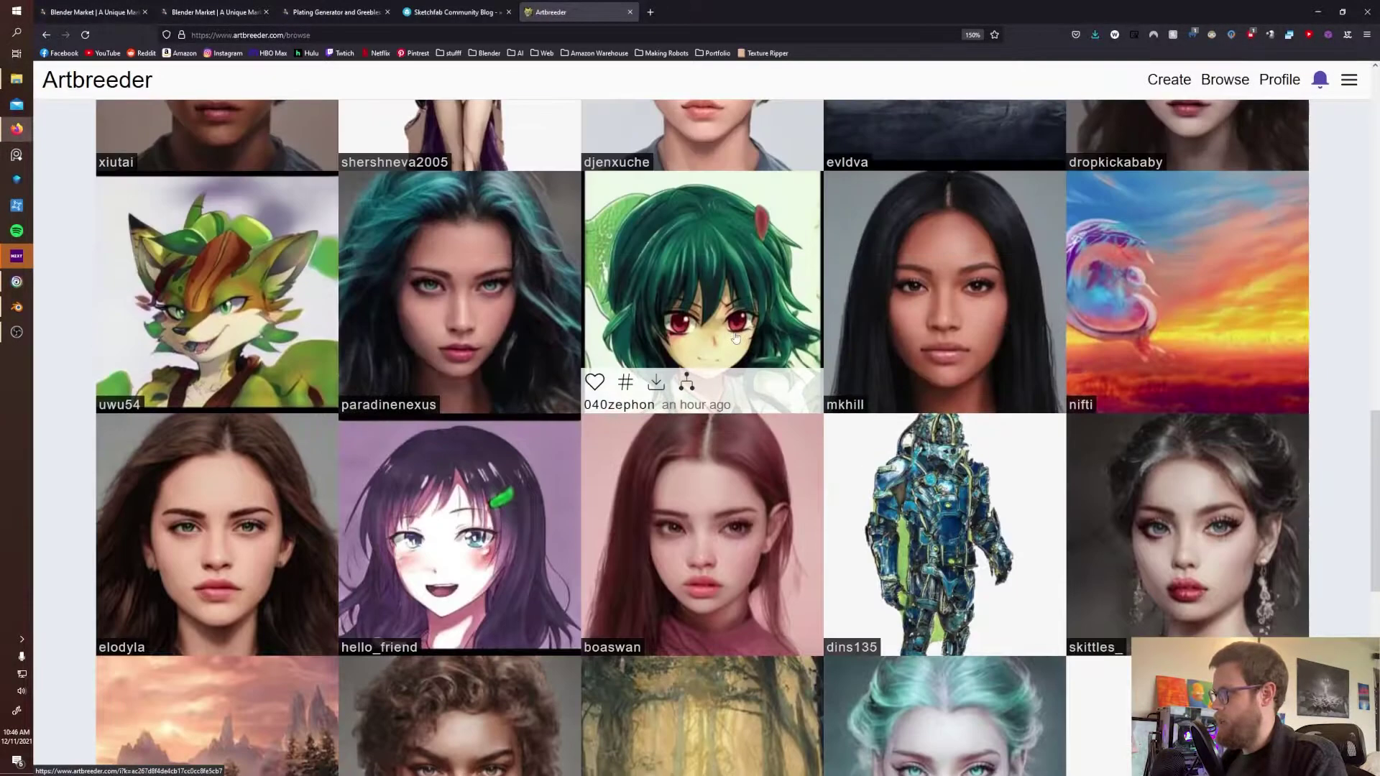
- View the blue armored character's detail page, then return to the Browse gallery
{"action": "left_click", "coordinate": [958, 466]}
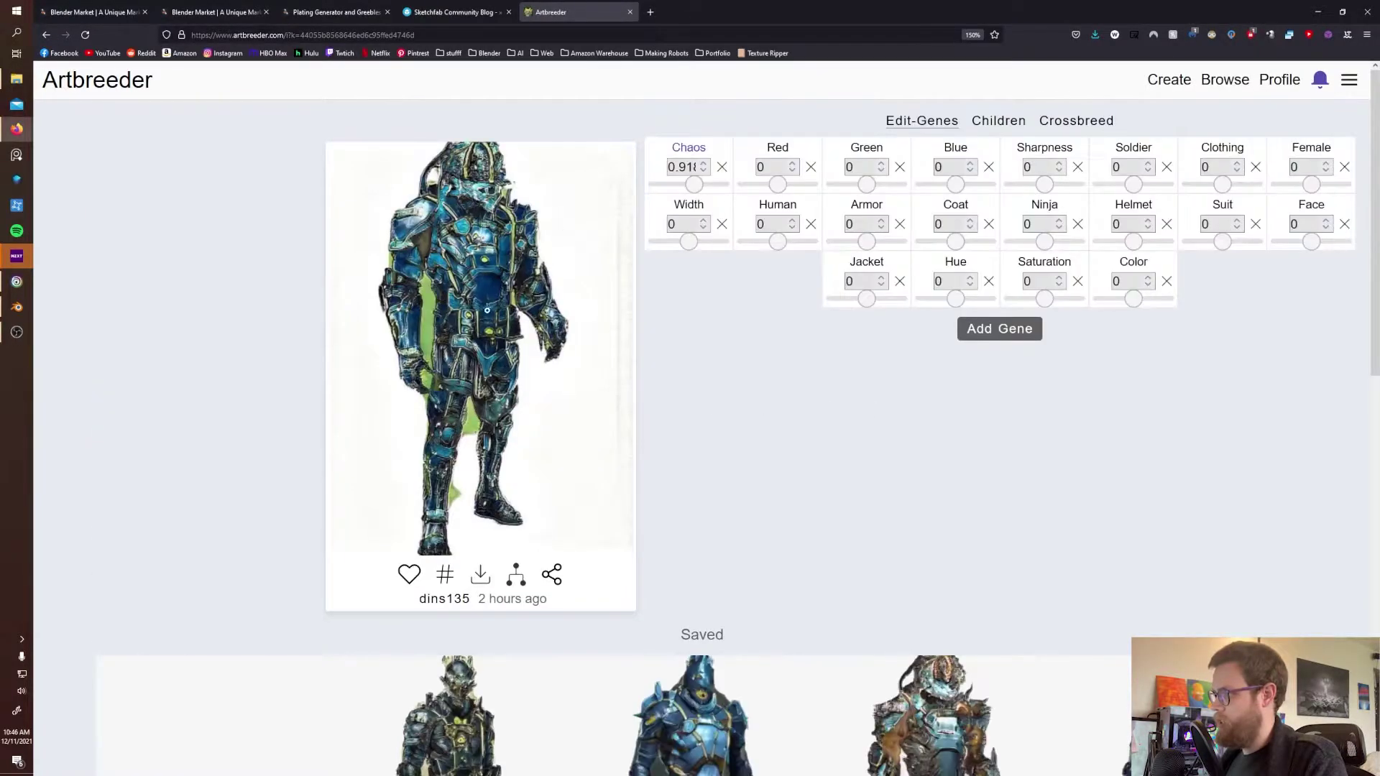
{"action": "scroll", "coordinate": [658, 408], "scroll_direction": "down", "scroll_amount": 4}
{"action": "scroll", "coordinate": [840, 388], "scroll_direction": "down", "scroll_amount": 4}
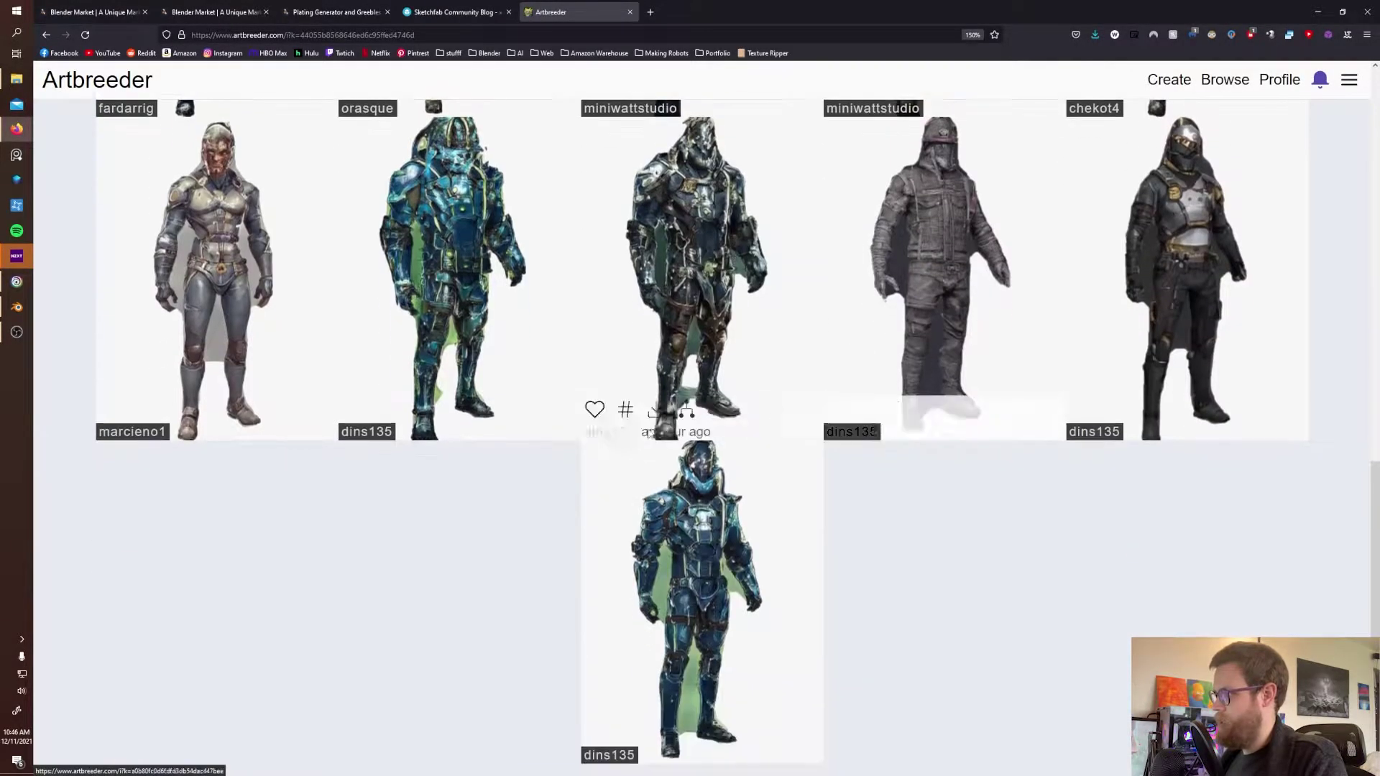
{"action": "scroll", "coordinate": [770, 475], "scroll_direction": "up", "scroll_amount": 6}
{"action": "scroll", "coordinate": [770, 475], "scroll_direction": "up", "scroll_amount": 4}
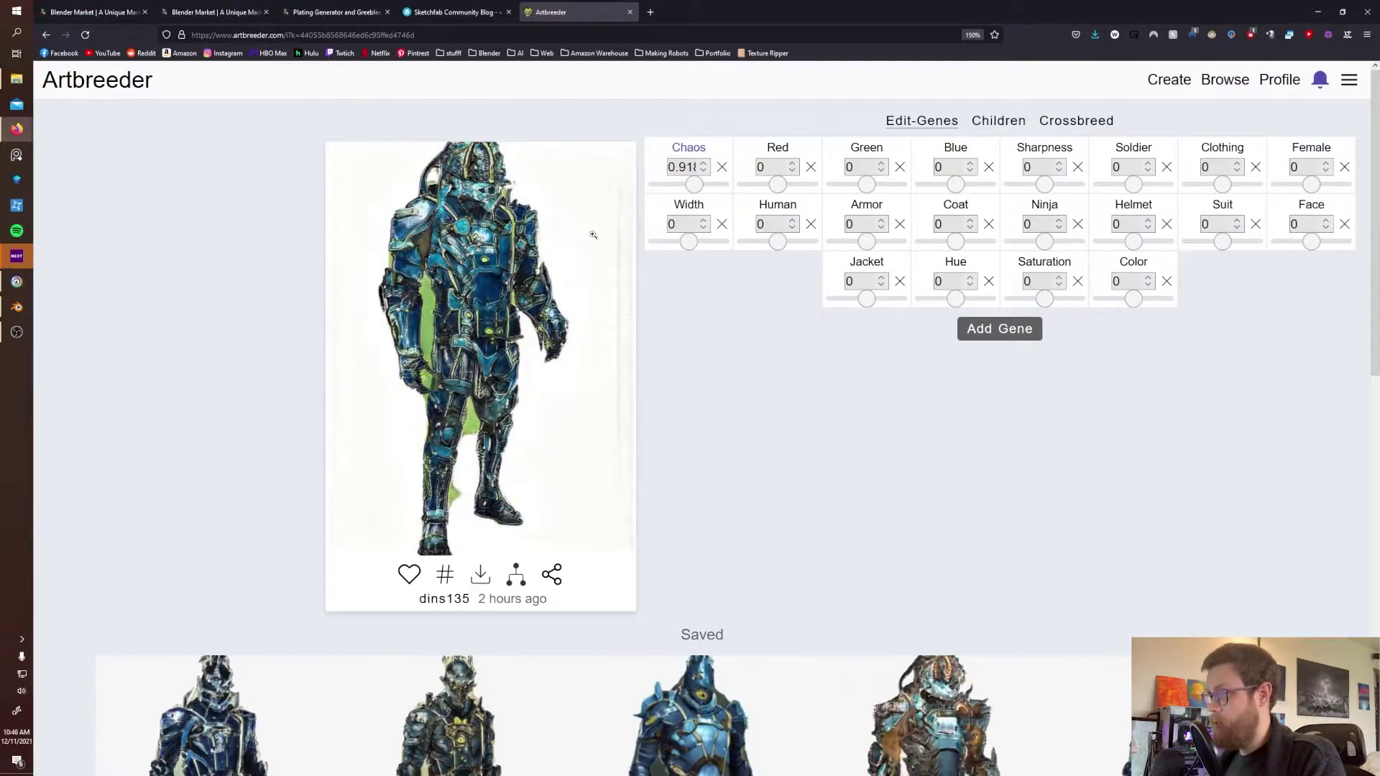
{"action": "left_click", "coordinate": [101, 79]}
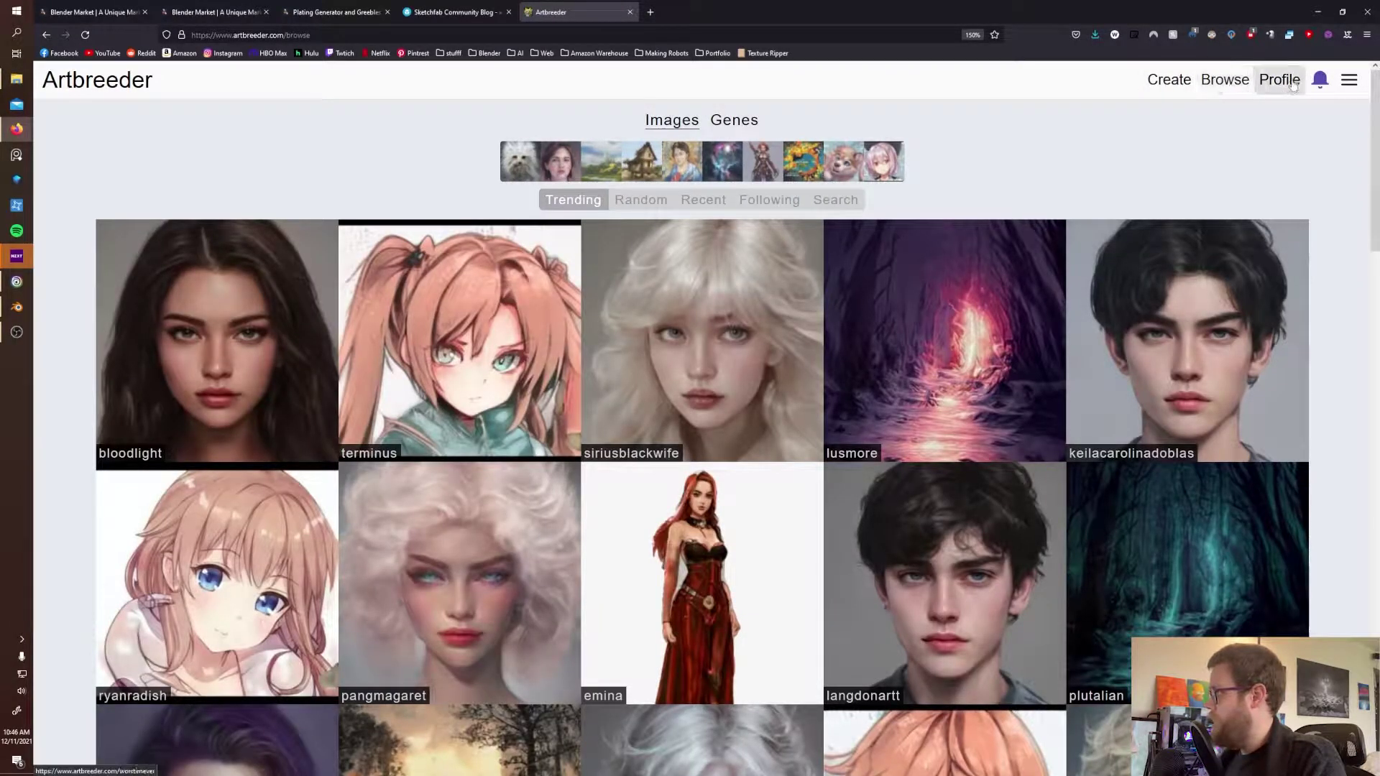
- From the Create page, pick the Characters category and start the Compose method
{"action": "left_click", "coordinate": [1169, 80]}
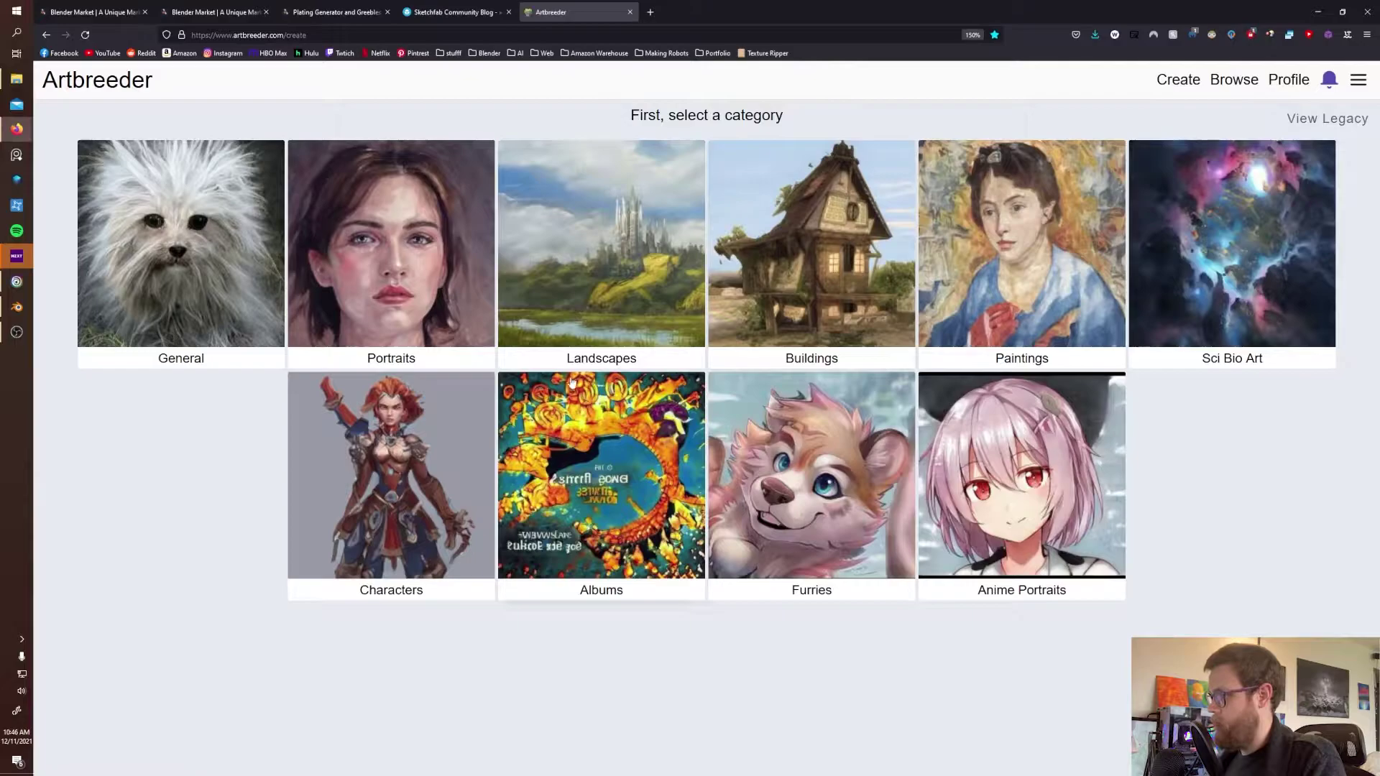
{"action": "left_click", "coordinate": [435, 455]}
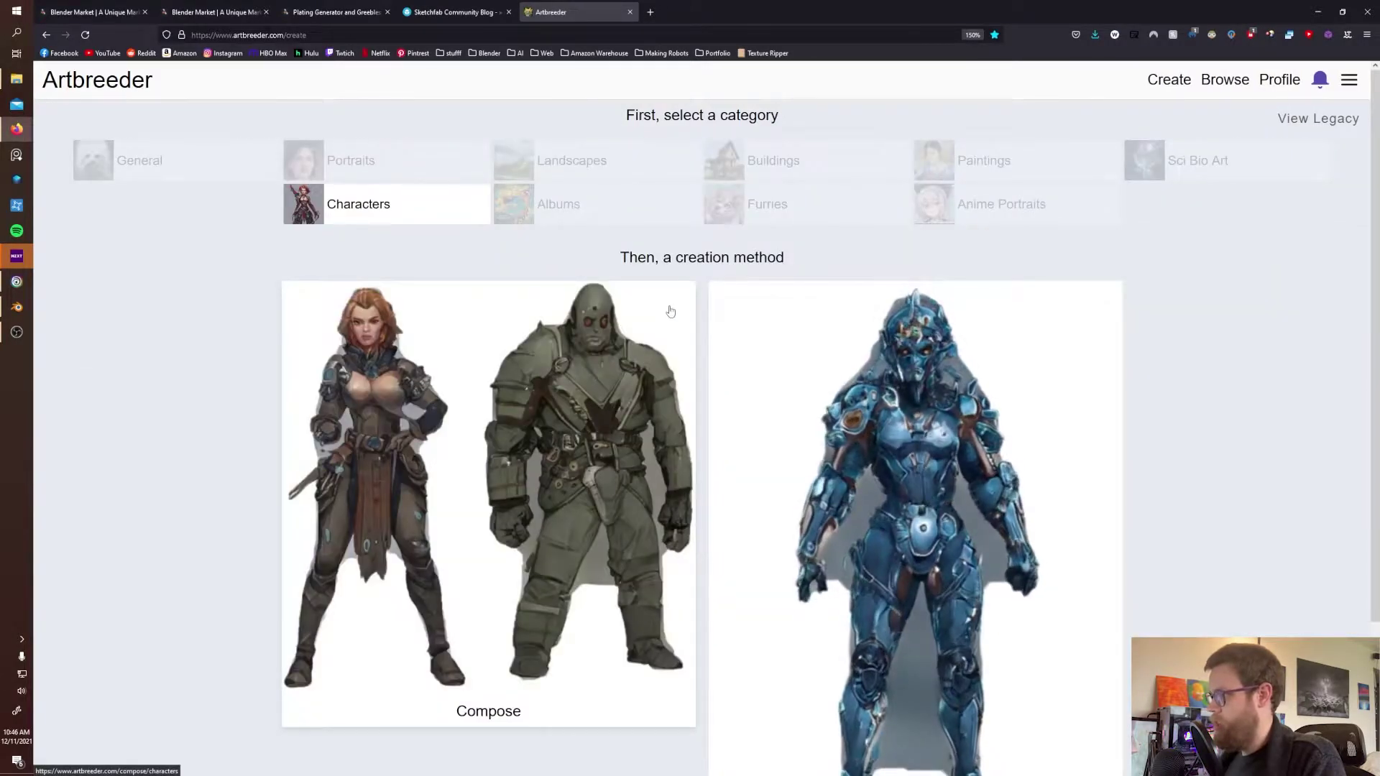
{"action": "scroll", "coordinate": [572, 454], "scroll_direction": "down", "scroll_amount": 2}
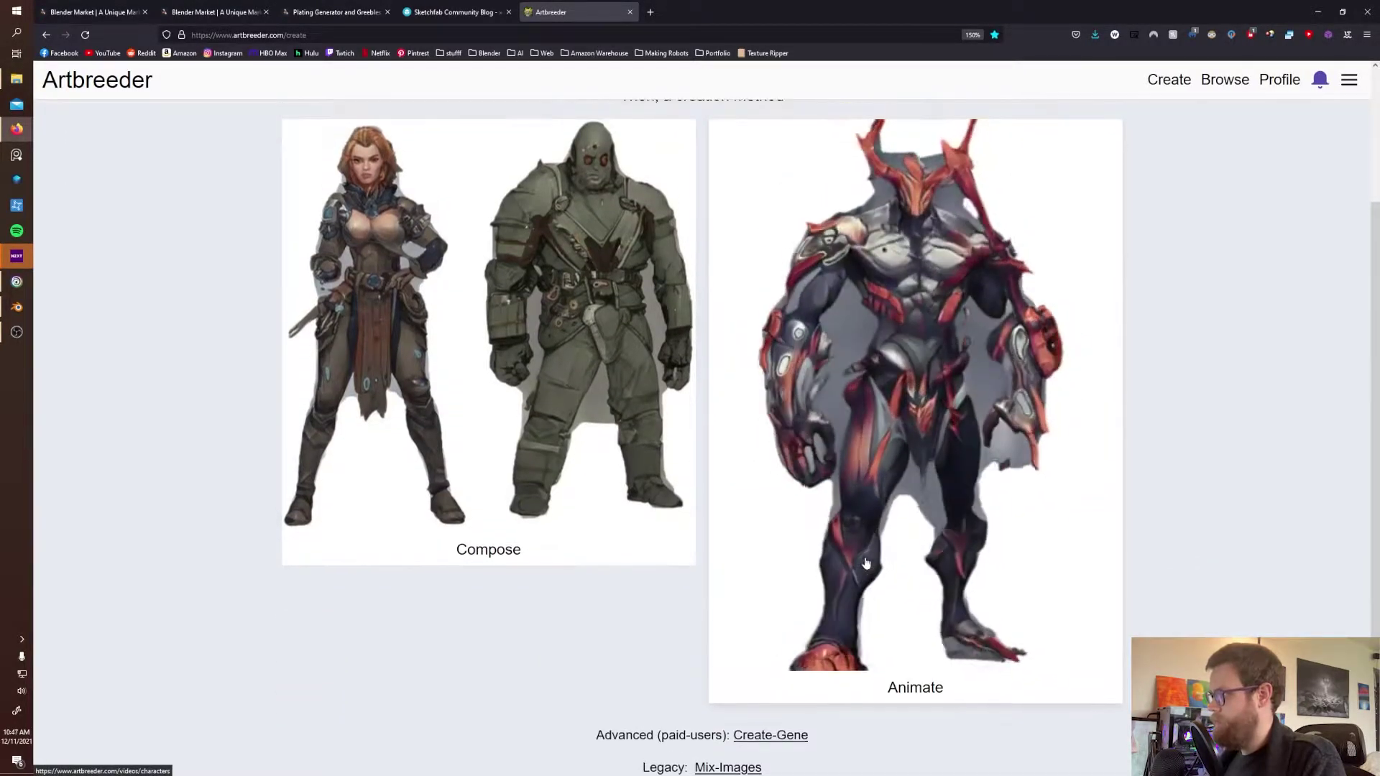
{"action": "scroll", "coordinate": [733, 282], "scroll_direction": "up", "scroll_amount": 2}
{"action": "left_click", "coordinate": [398, 208]}
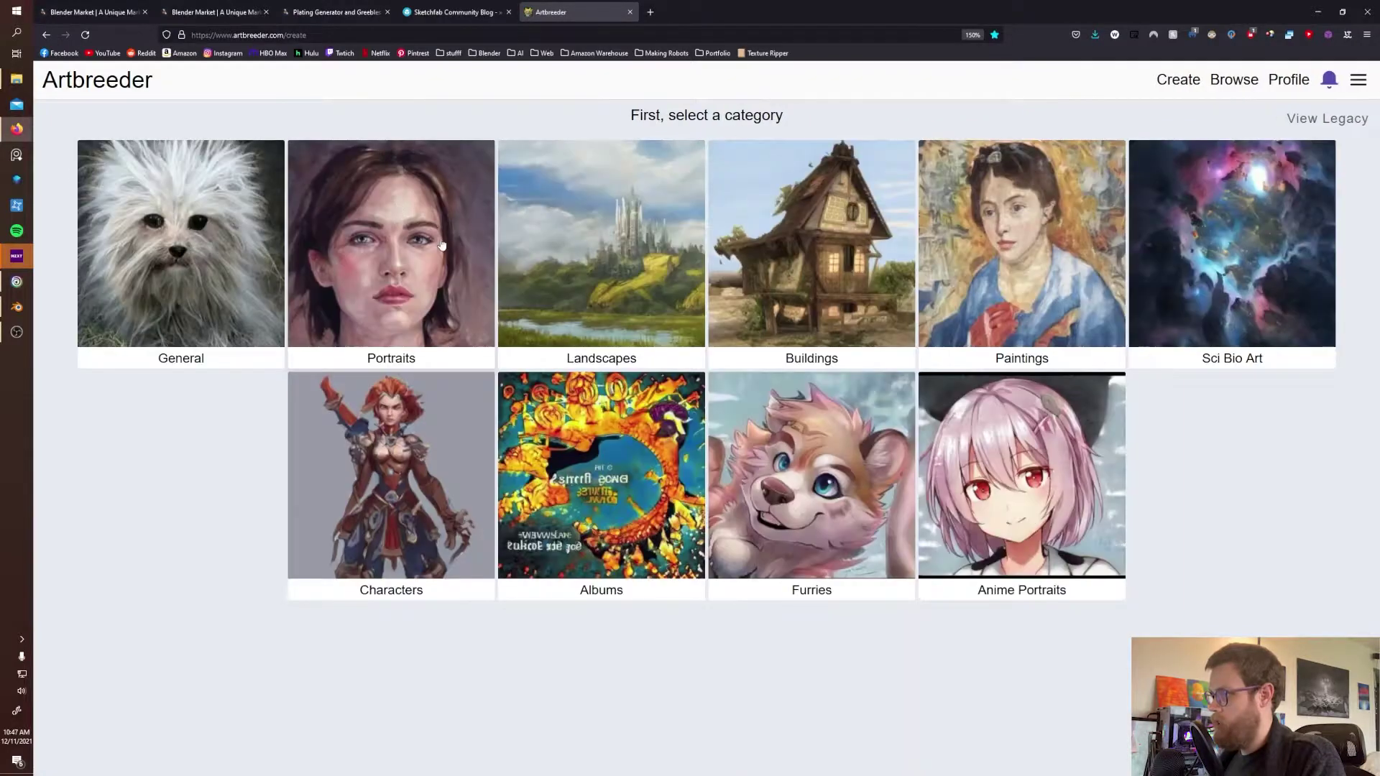
{"action": "left_click", "coordinate": [392, 498]}
{"action": "scroll", "coordinate": [476, 419], "scroll_direction": "down", "scroll_amount": 3}
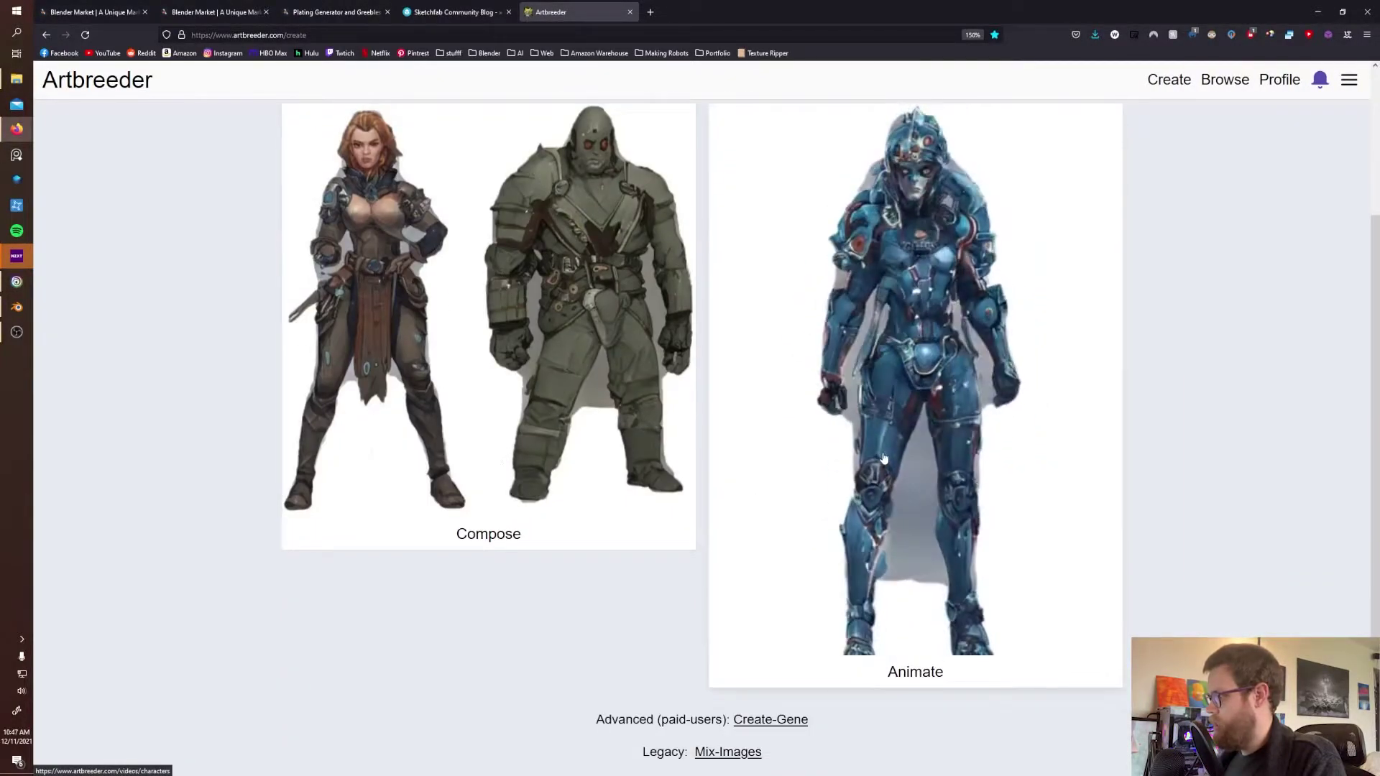
{"action": "left_click", "coordinate": [475, 419]}
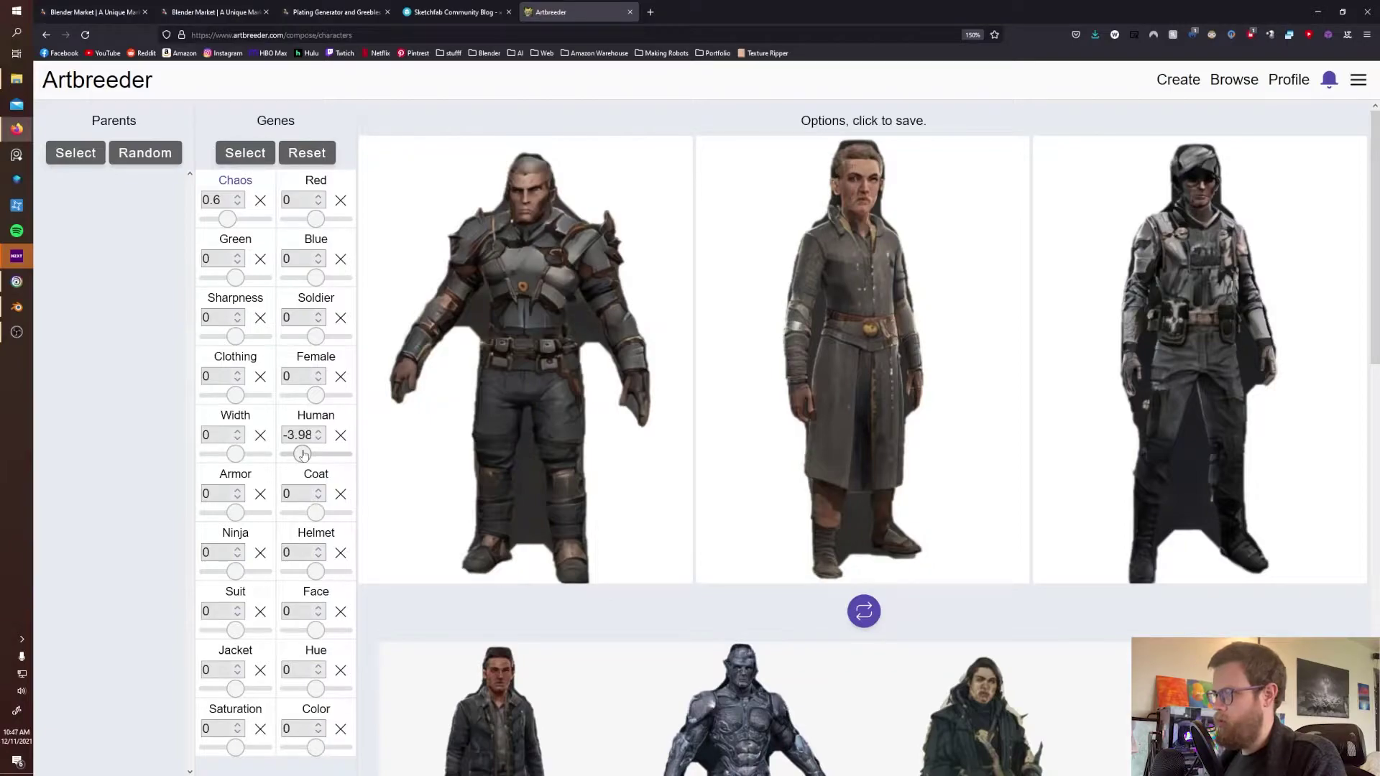
- Regenerate the character options with Chaos at 0.9 and Human at 0.59
{"action": "left_click", "coordinate": [865, 610]}
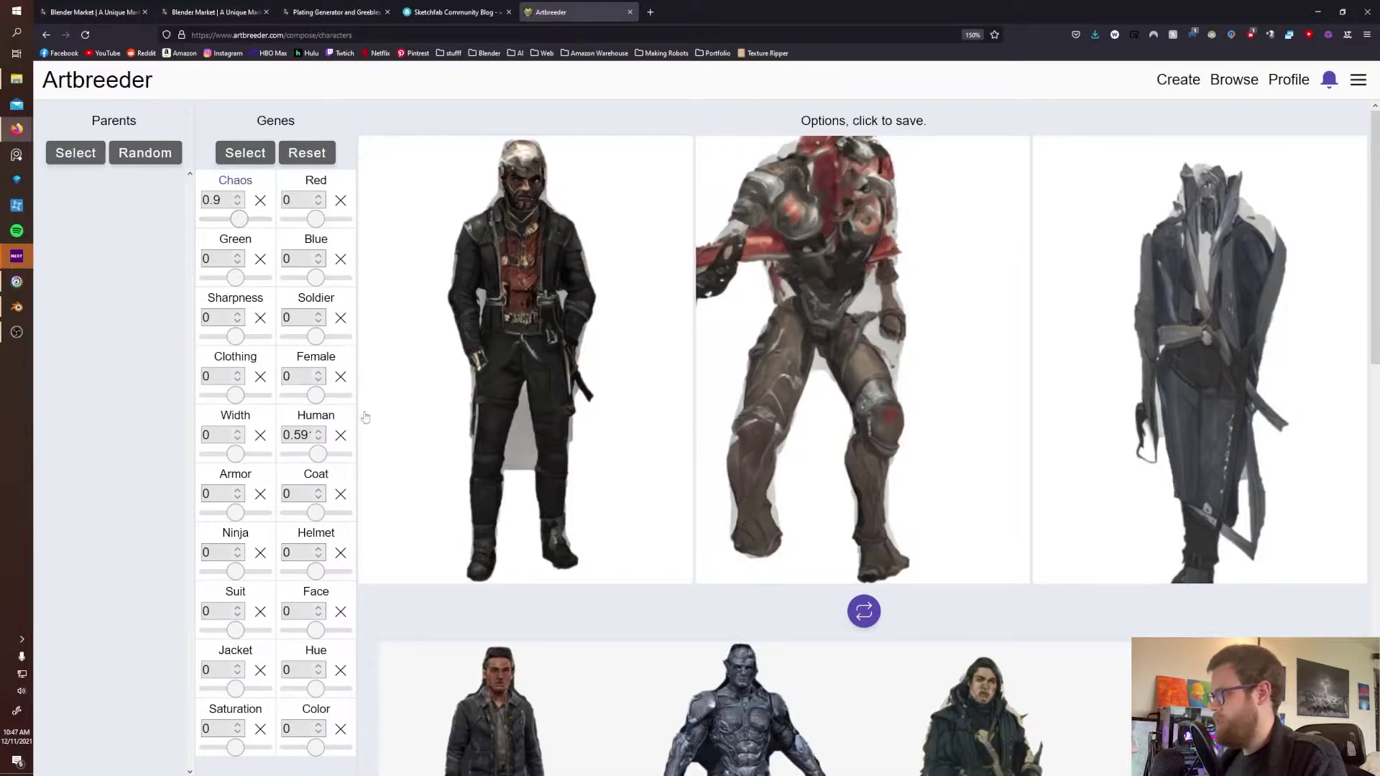
{"action": "left_click", "coordinate": [863, 611]}
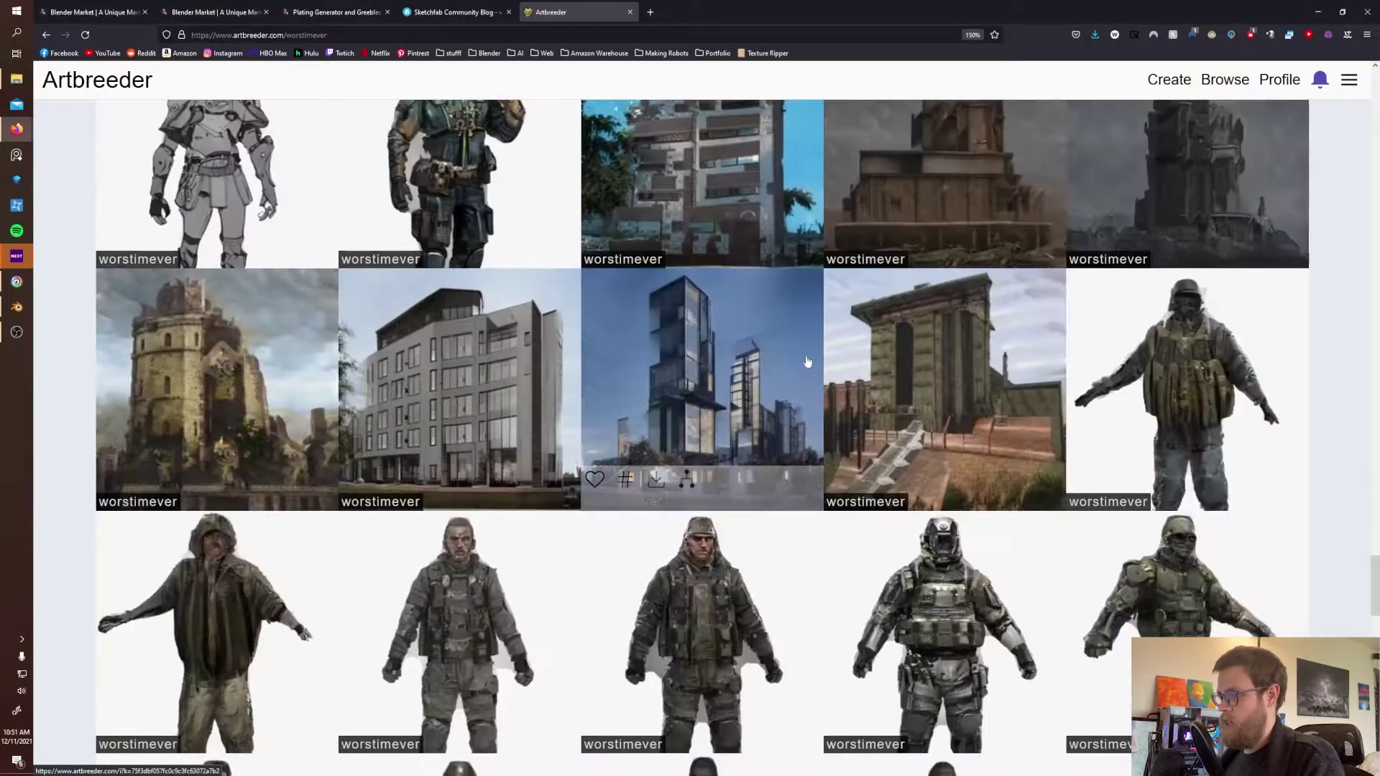
- Scroll through the other creator's profile gallery looking for a muscular character body
{"action": "scroll", "coordinate": [807, 361], "scroll_direction": "down", "scroll_amount": 10}
{"action": "scroll", "coordinate": [808, 361], "scroll_direction": "up", "scroll_amount": 5}
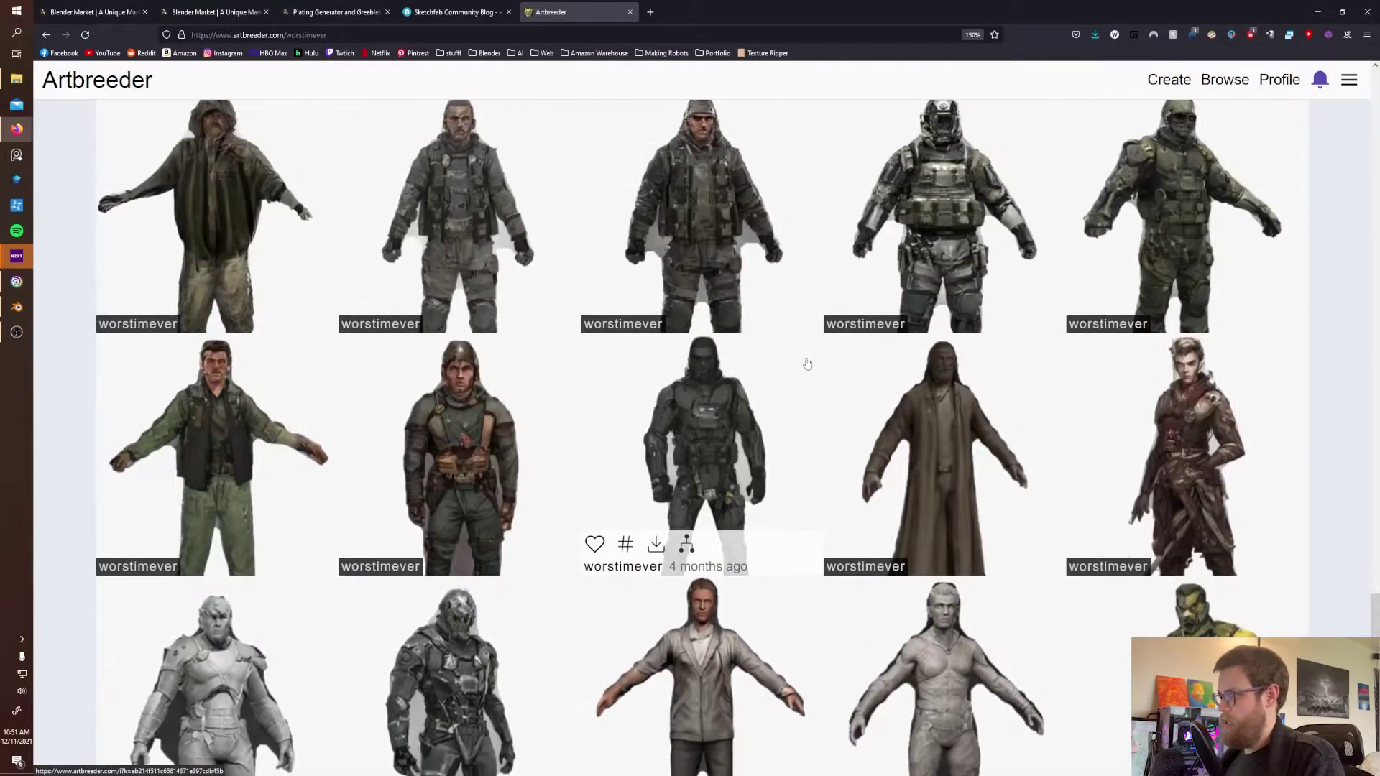
{"action": "scroll", "coordinate": [1116, 418], "scroll_direction": "up", "scroll_amount": 4}
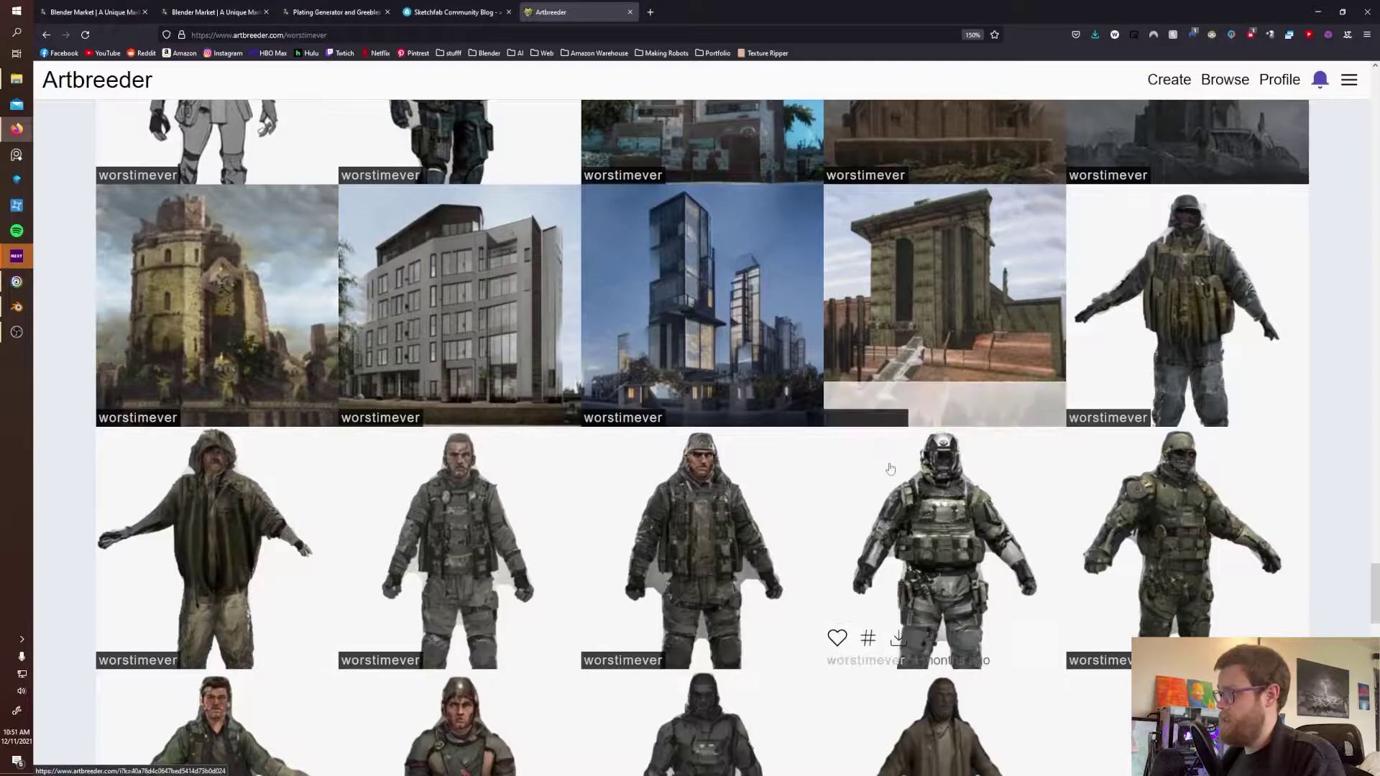
{"action": "scroll", "coordinate": [719, 538], "scroll_direction": "up", "scroll_amount": 6}
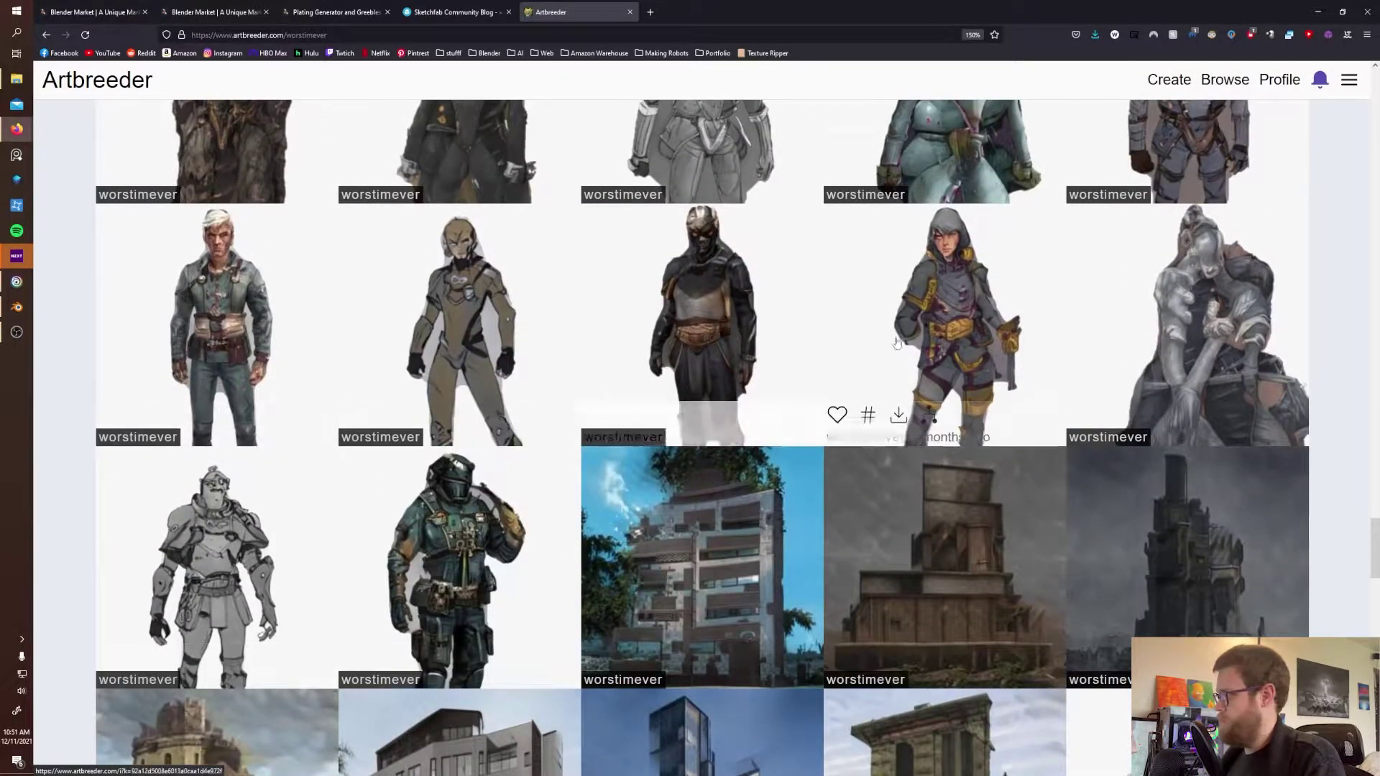
{"action": "scroll", "coordinate": [795, 450], "scroll_direction": "up", "scroll_amount": 3}
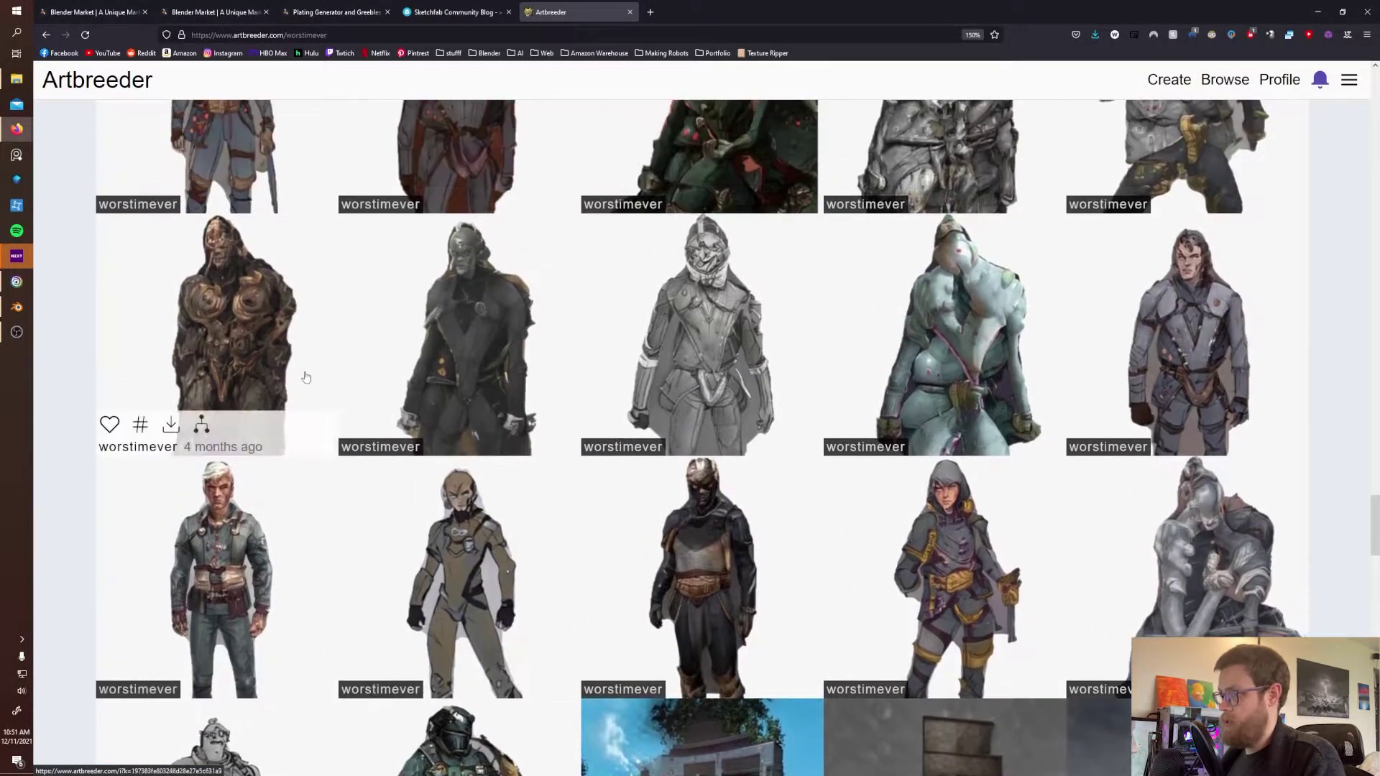
{"action": "scroll", "coordinate": [957, 446], "scroll_direction": "up", "scroll_amount": 1}
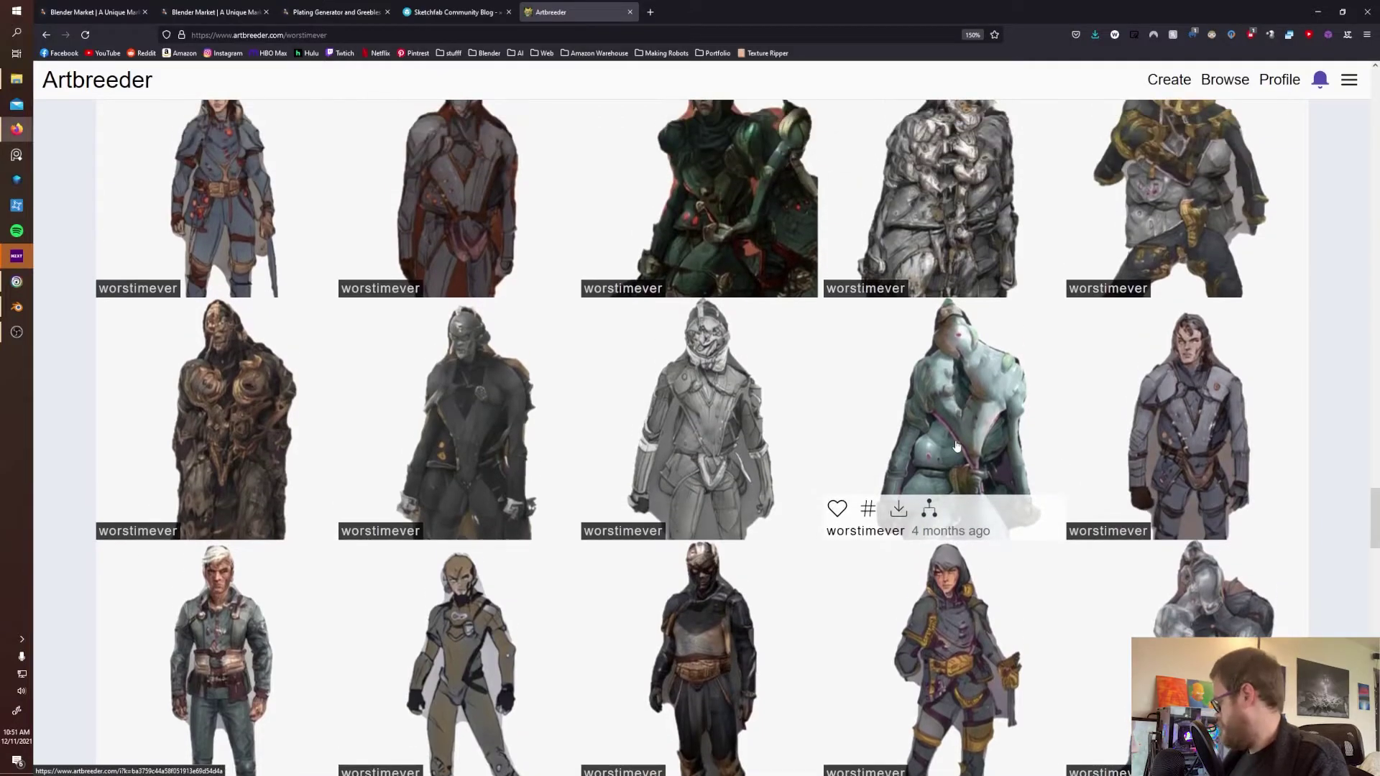
{"action": "scroll", "coordinate": [956, 446], "scroll_direction": "up", "scroll_amount": 2}
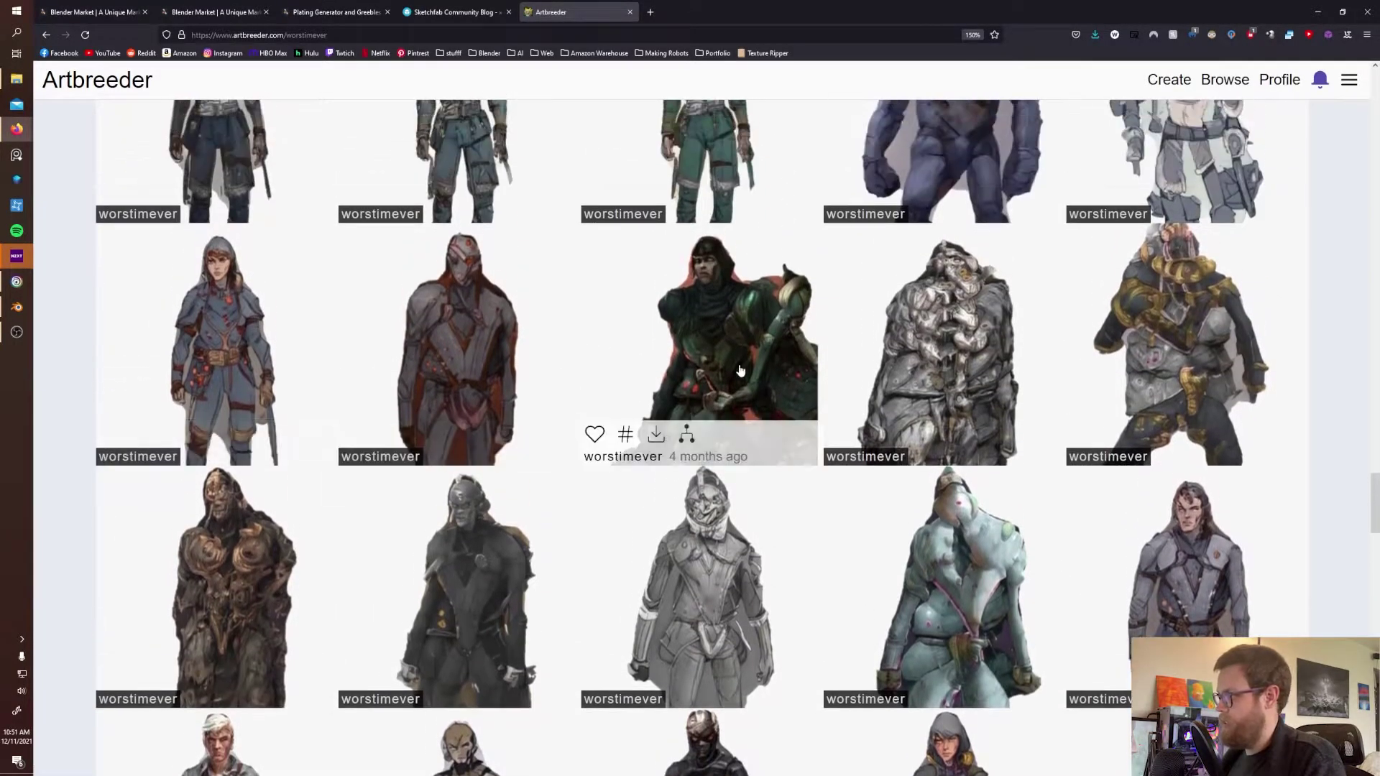
{"action": "scroll", "coordinate": [1216, 441], "scroll_direction": "up", "scroll_amount": 5}
{"action": "scroll", "coordinate": [1179, 445], "scroll_direction": "up", "scroll_amount": 5}
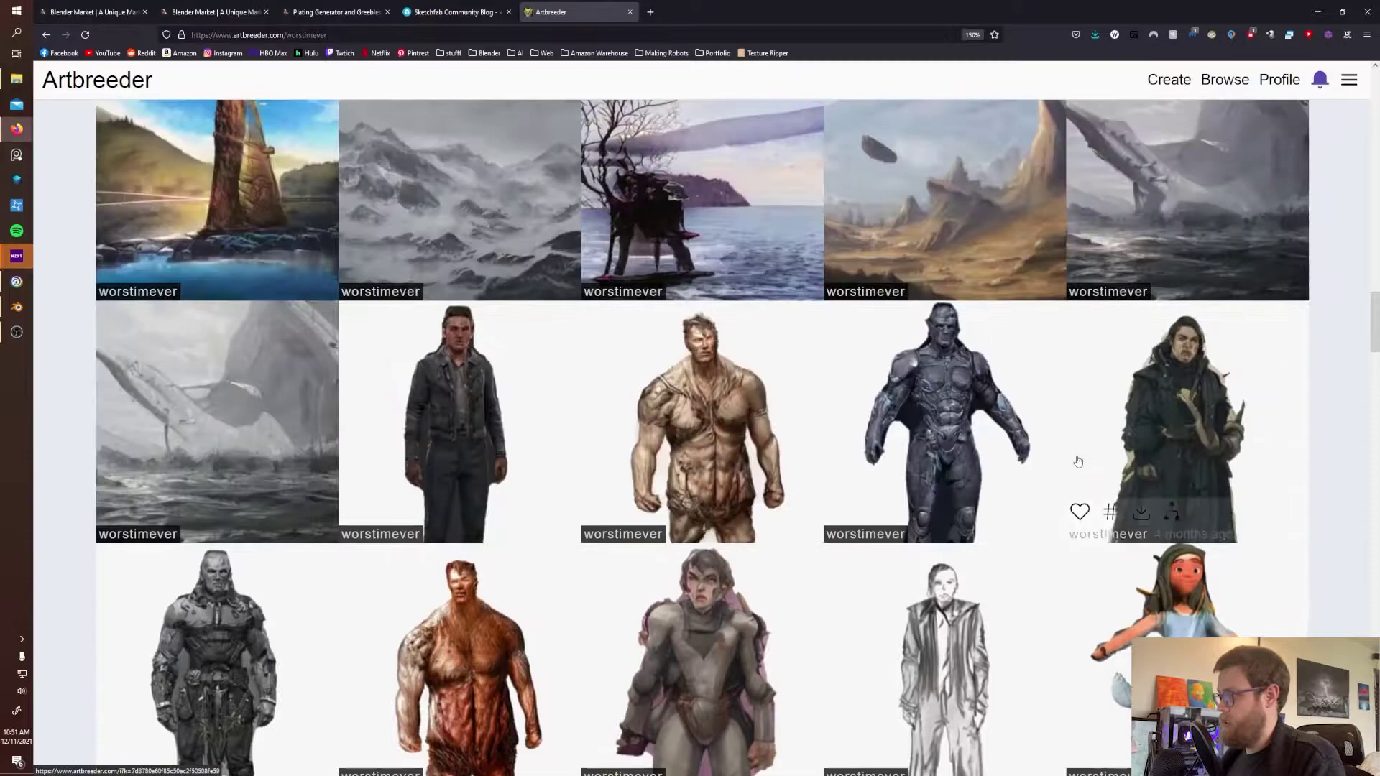
{"action": "scroll", "coordinate": [1078, 460], "scroll_direction": "down", "scroll_amount": 5}
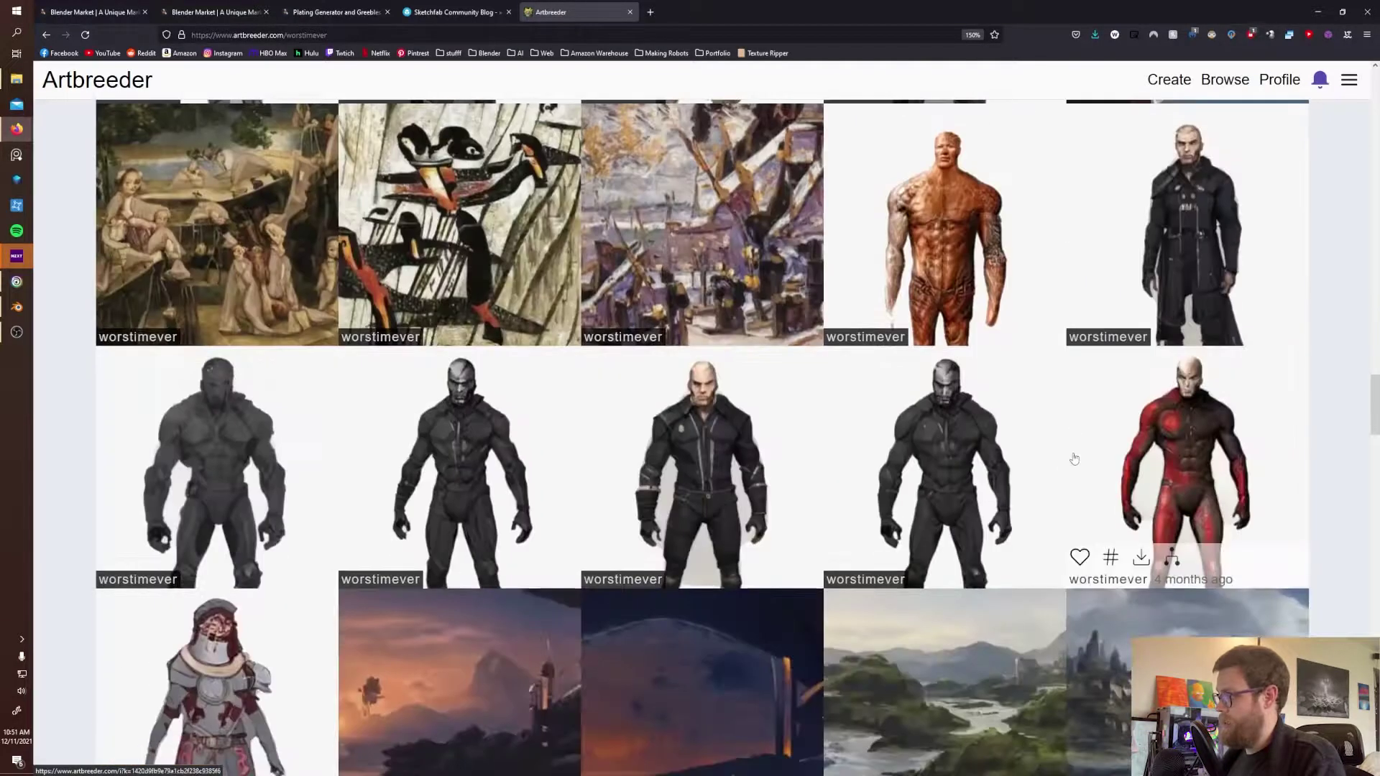
{"action": "scroll", "coordinate": [1073, 459], "scroll_direction": "down", "scroll_amount": 10}
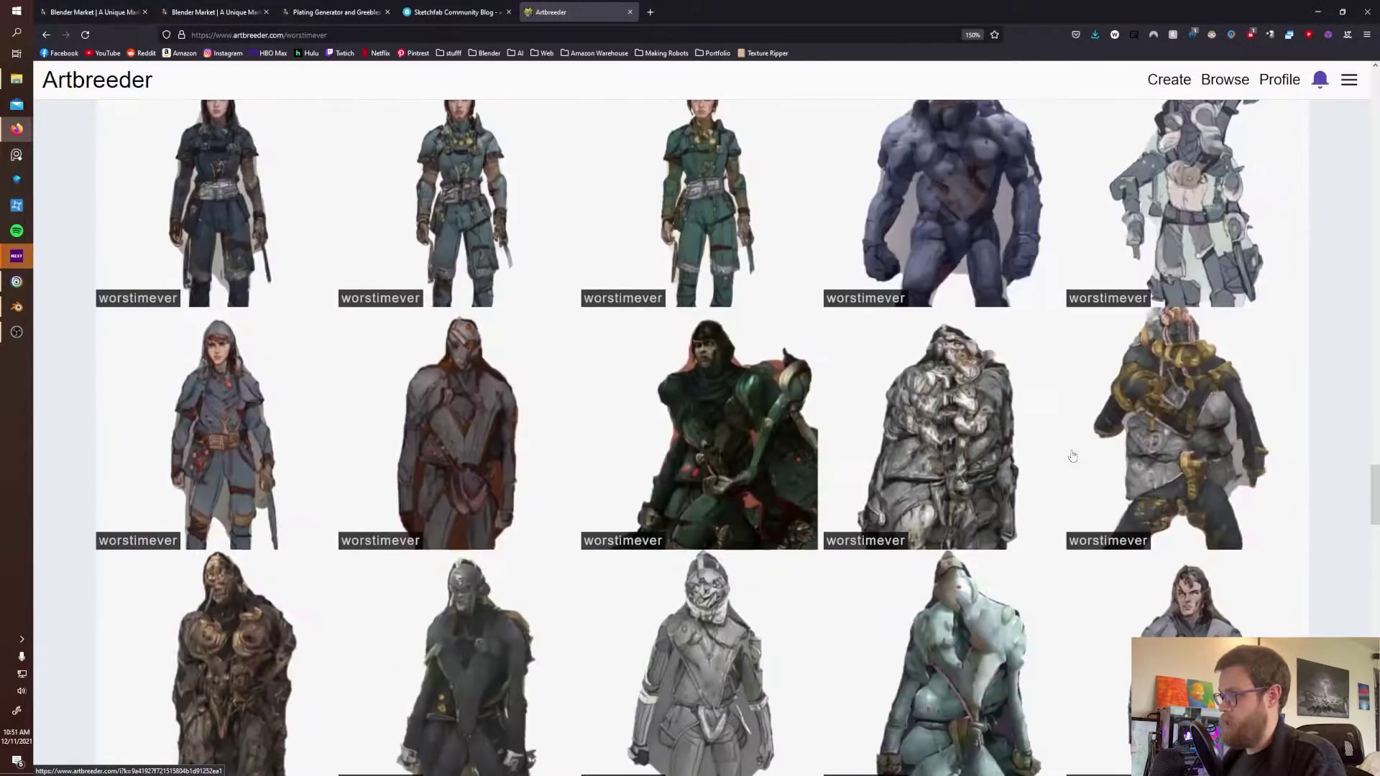
{"action": "scroll", "coordinate": [1072, 455], "scroll_direction": "up", "scroll_amount": 10}
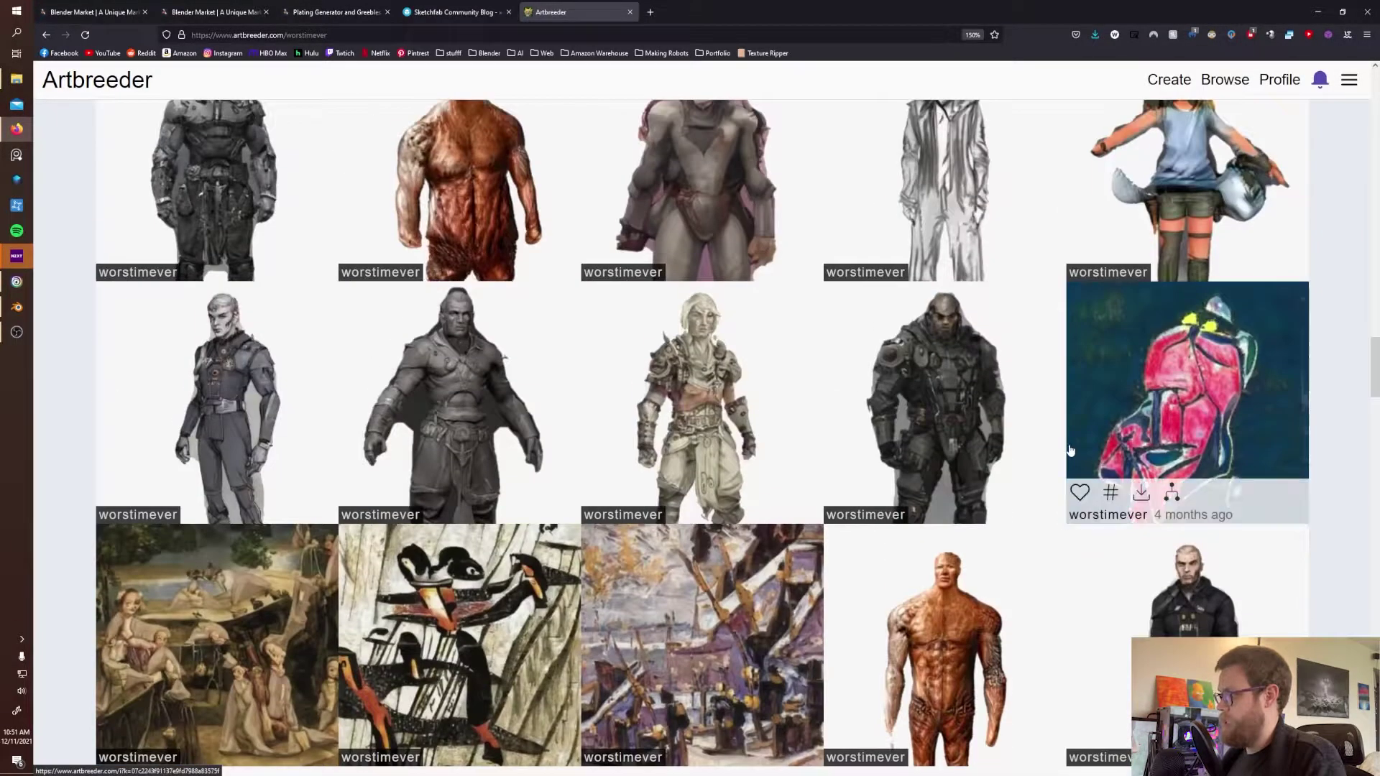
{"action": "scroll", "coordinate": [1070, 450], "scroll_direction": "down", "scroll_amount": 1}
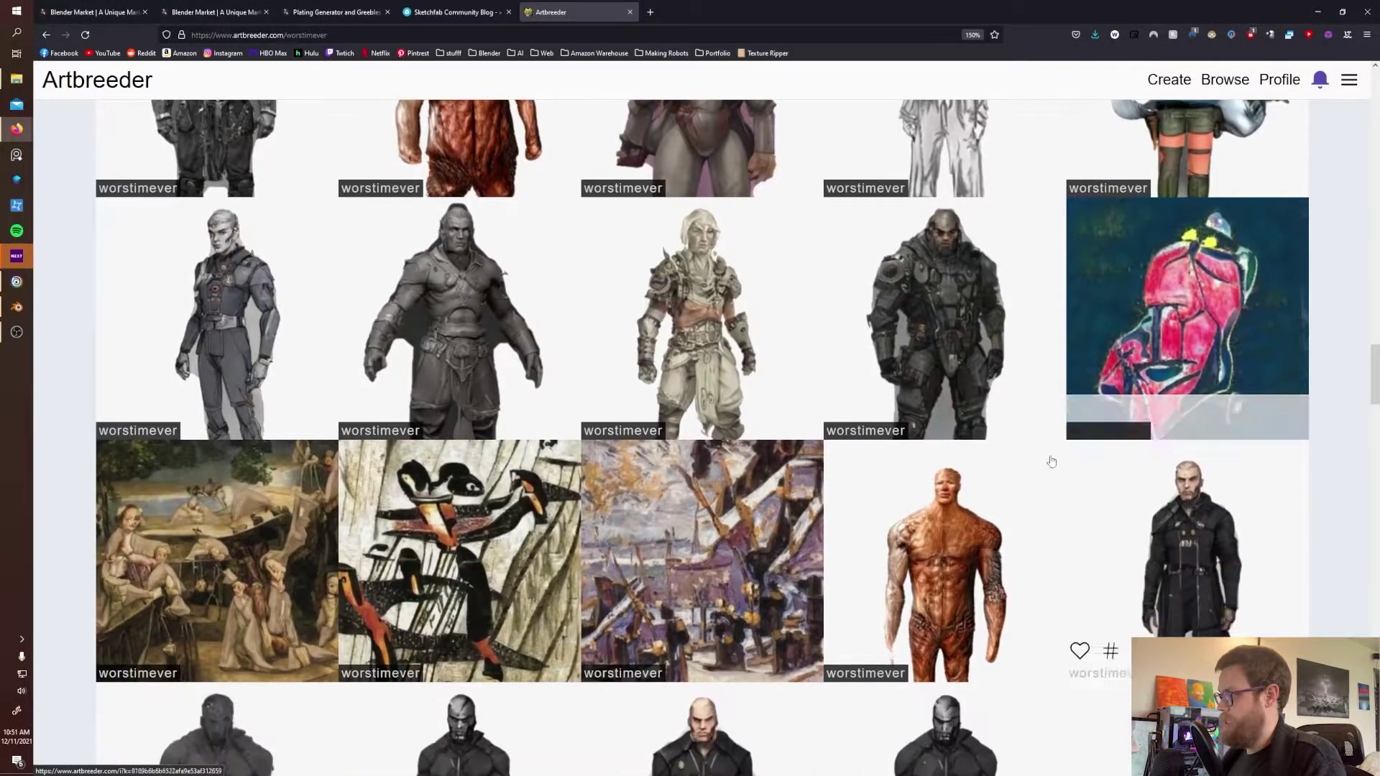
- Open the brown monster figure full-size and save it with Save Image As
{"action": "left_click", "coordinate": [927, 544]}
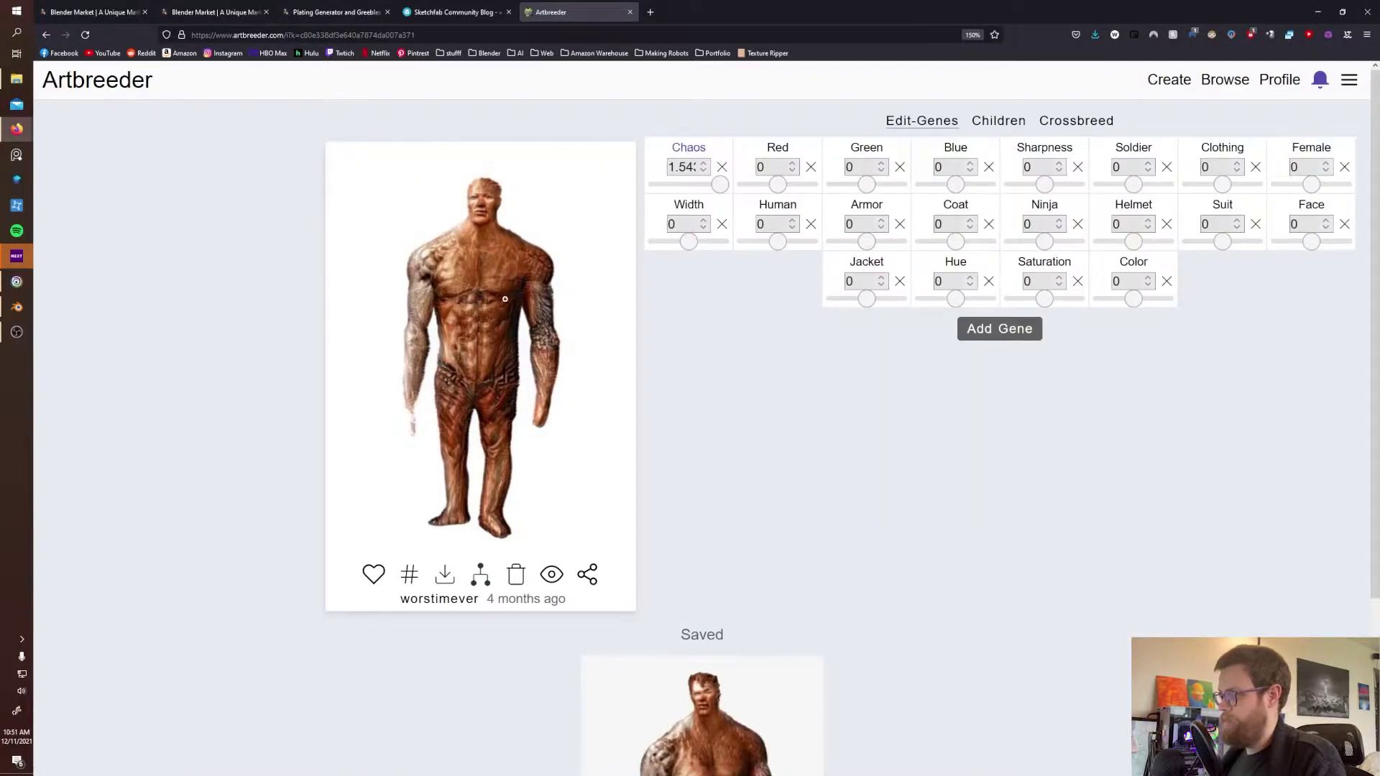
{"action": "left_click", "coordinate": [407, 575]}
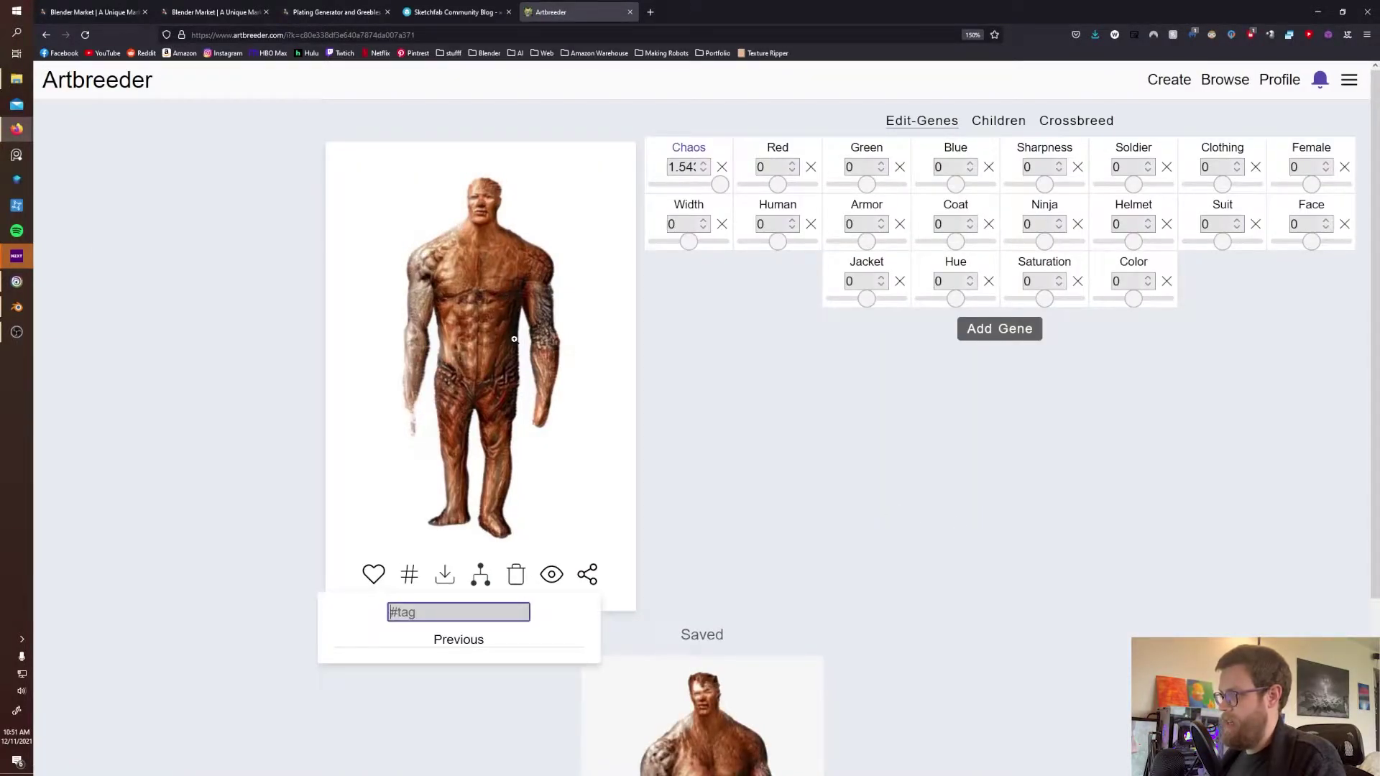
{"action": "left_click", "coordinate": [477, 299]}
{"action": "right_click", "coordinate": [769, 334]}
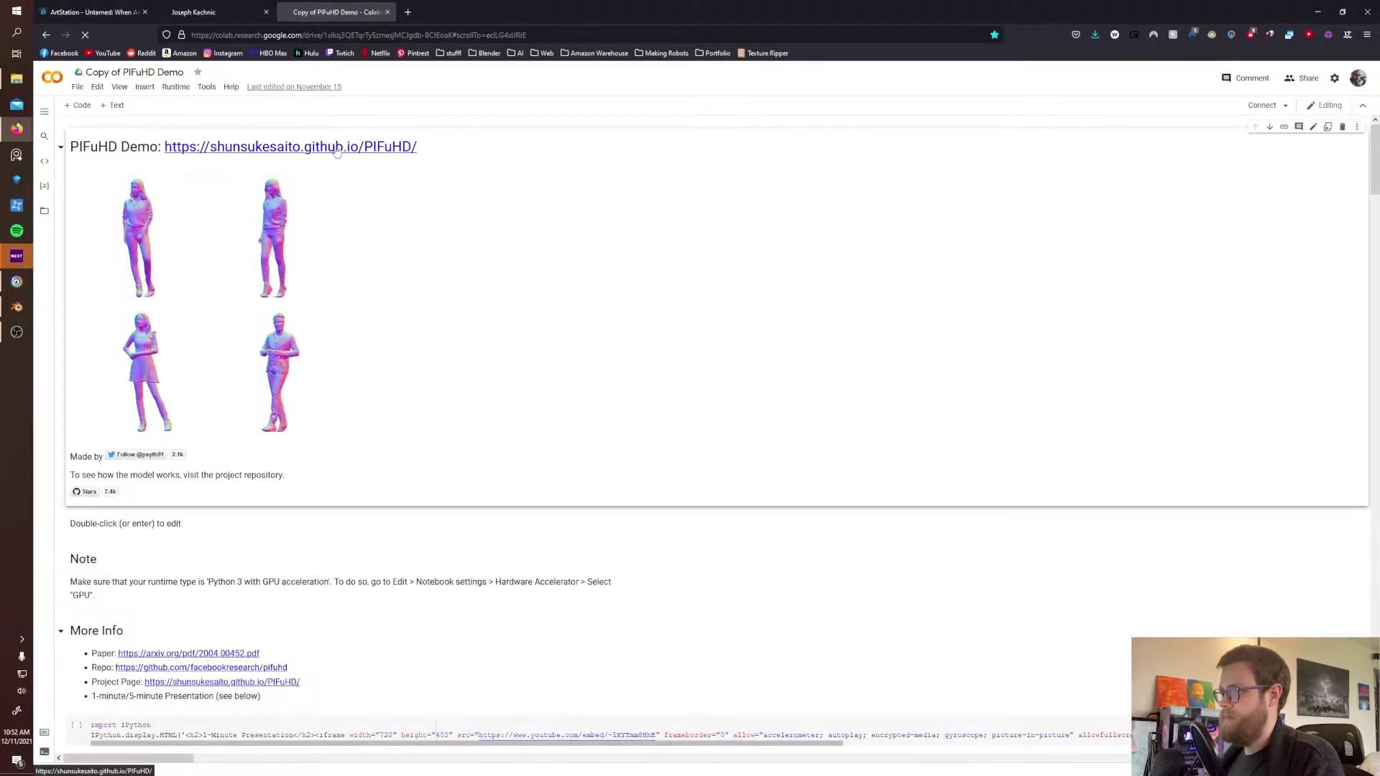
- Open the PIFuHD project page and scroll down to its Code section
{"action": "left_click", "coordinate": [337, 147]}
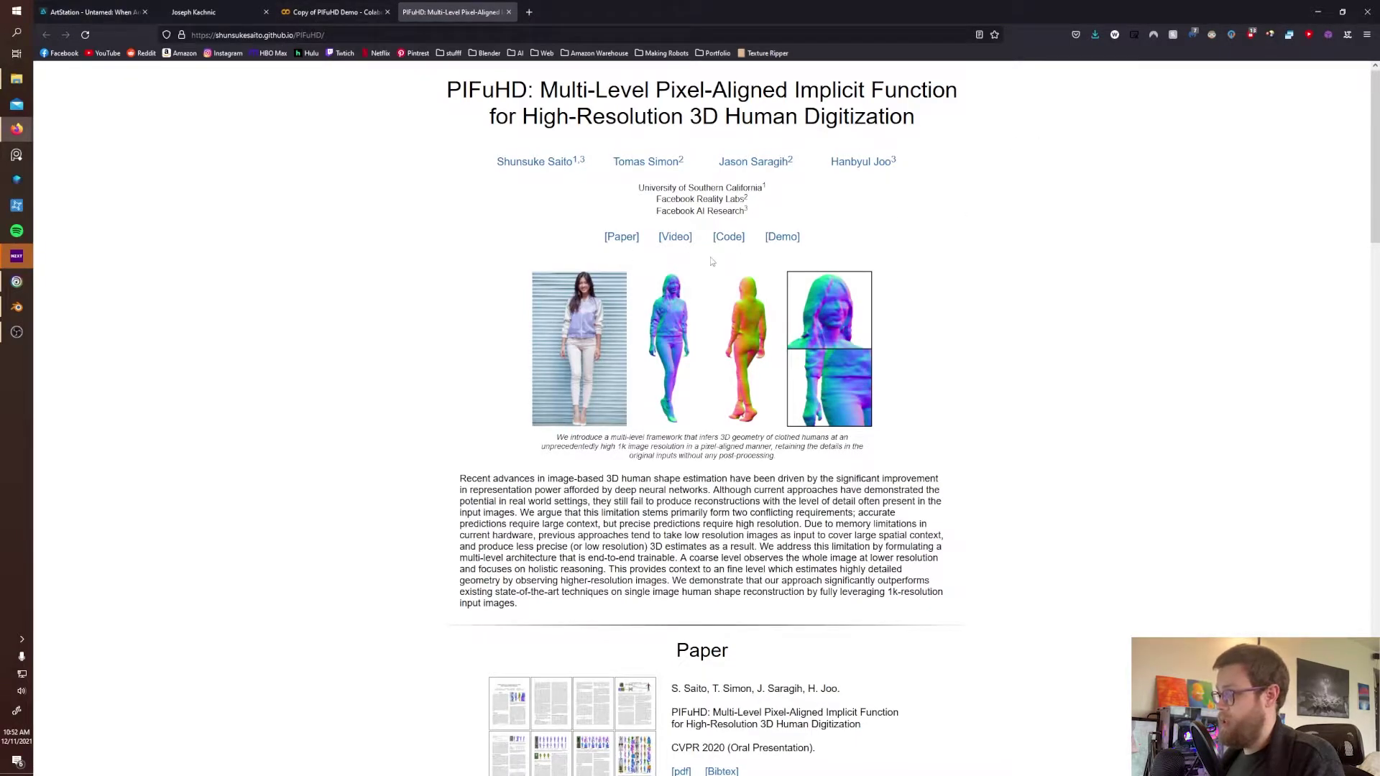
{"action": "scroll", "coordinate": [711, 260], "scroll_direction": "down", "scroll_amount": 10}
{"action": "scroll", "coordinate": [710, 260], "scroll_direction": "down", "scroll_amount": 15}
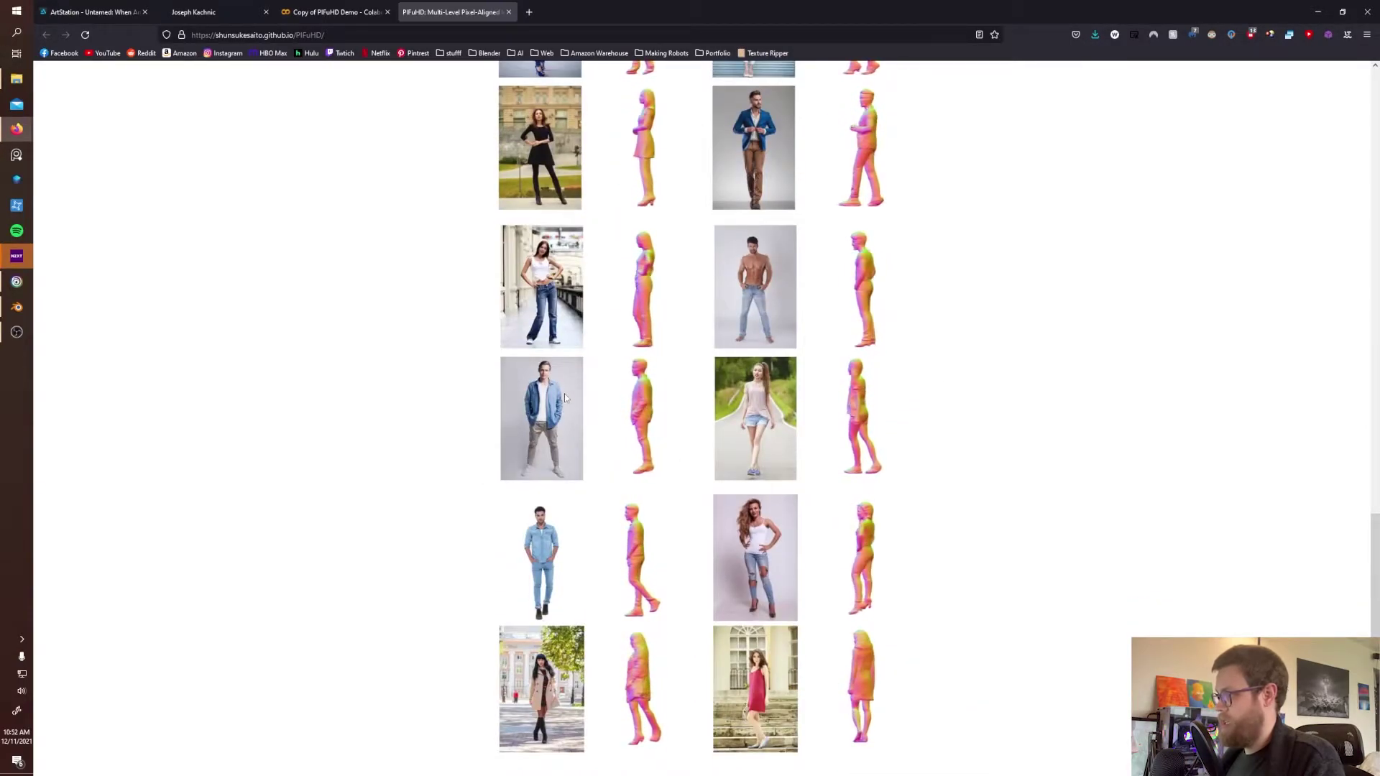
{"action": "scroll", "coordinate": [564, 398], "scroll_direction": "down", "scroll_amount": 1}
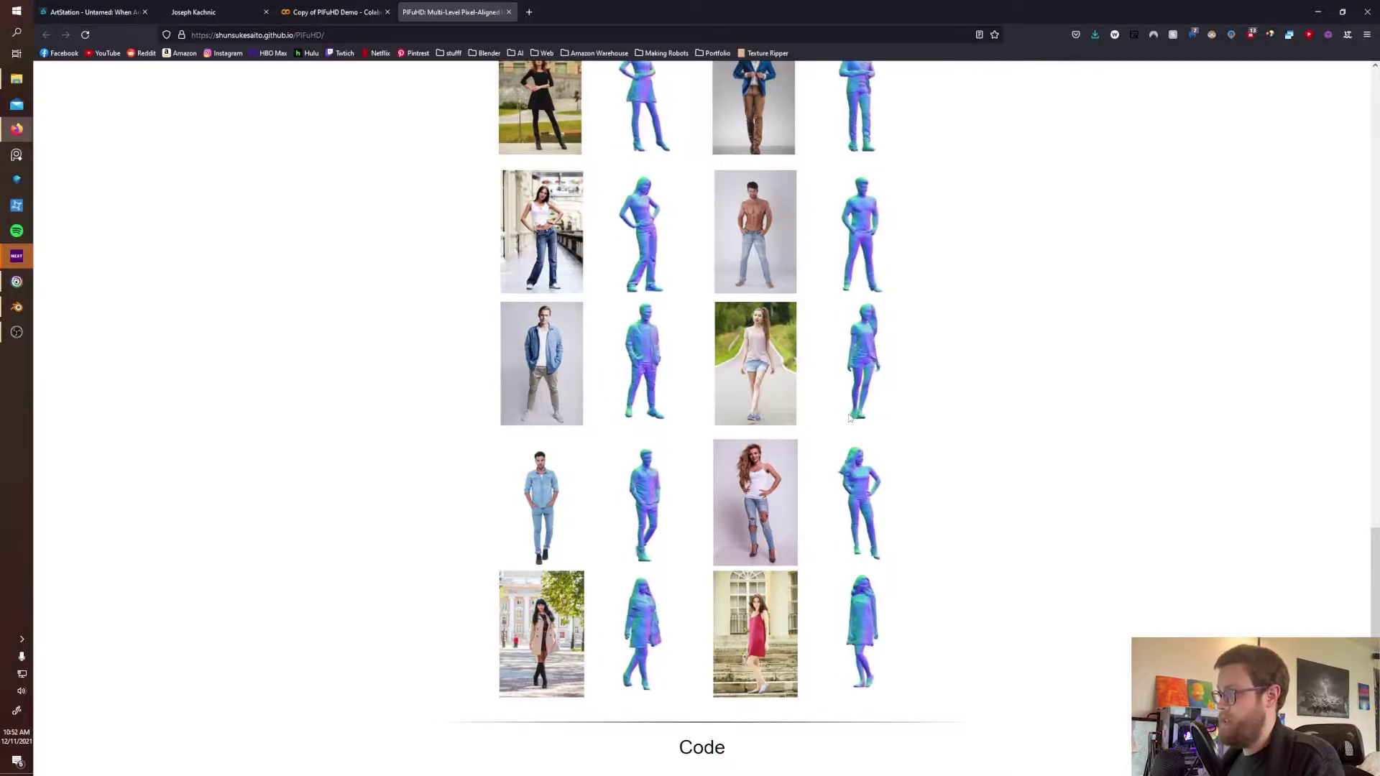
{"action": "scroll", "coordinate": [718, 459], "scroll_direction": "down", "scroll_amount": 3}
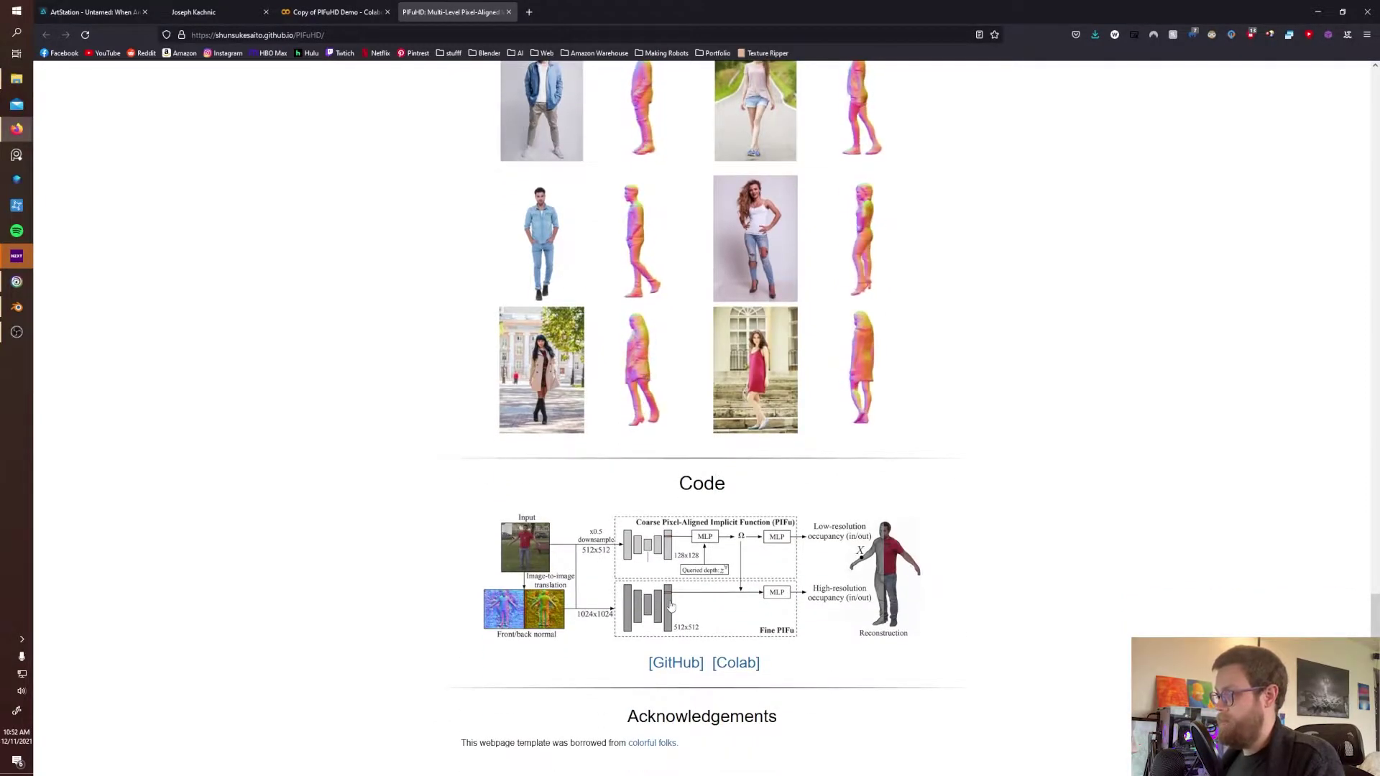
- Open the official PIFuHD Colab, then return to Copy of PIFuHD Demo's Clone PIFuHD repository cell
{"action": "left_click", "coordinate": [735, 663]}
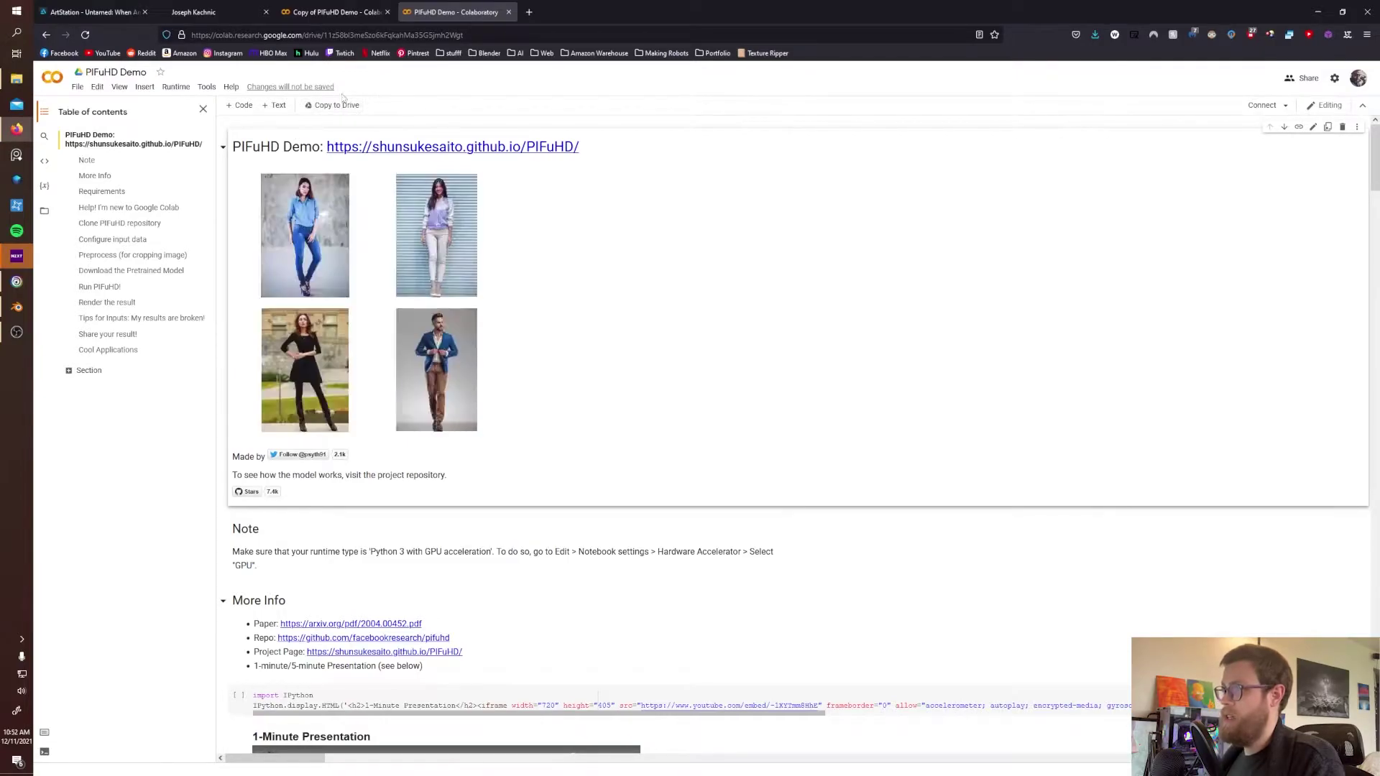
{"action": "left_click", "coordinate": [334, 12]}
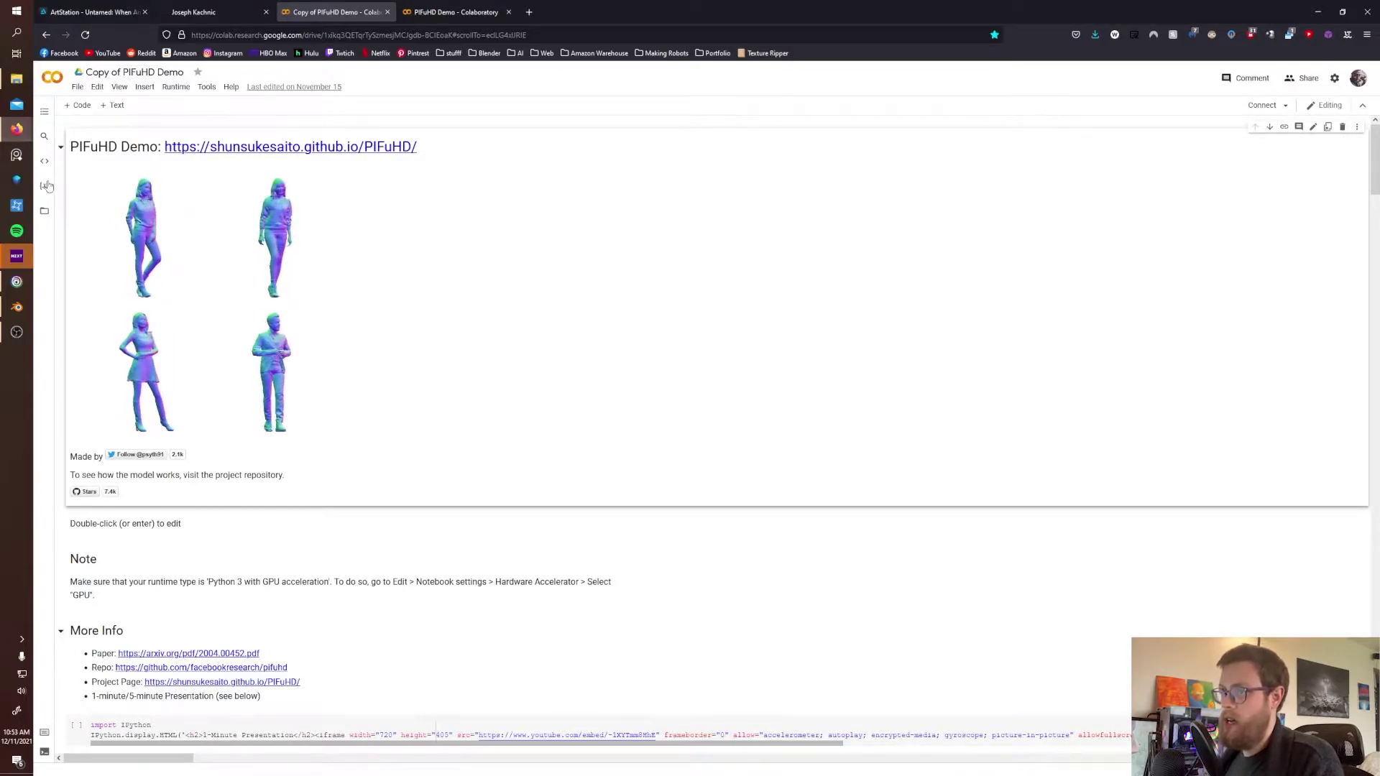
{"action": "scroll", "coordinate": [296, 241], "scroll_direction": "down", "scroll_amount": 5}
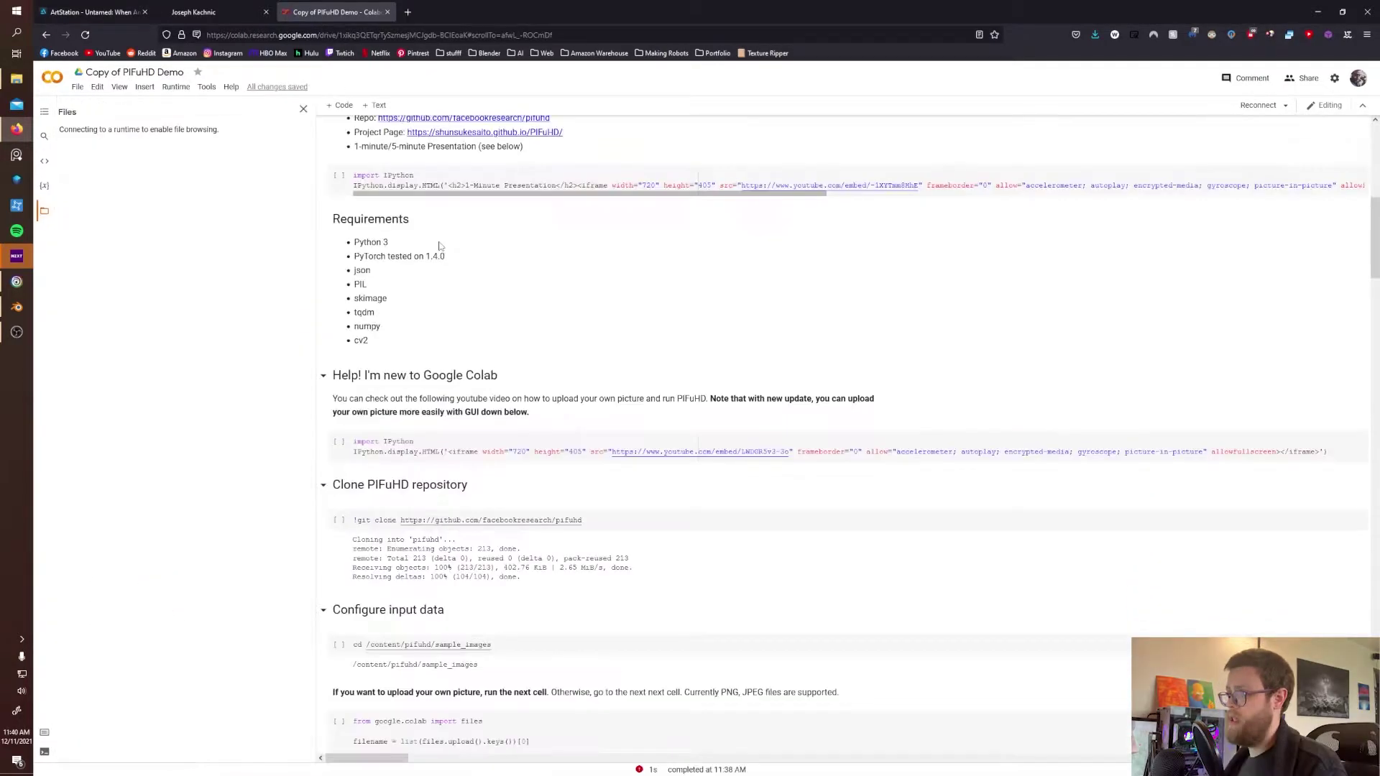
{"action": "scroll", "coordinate": [440, 246], "scroll_direction": "down", "scroll_amount": 2}
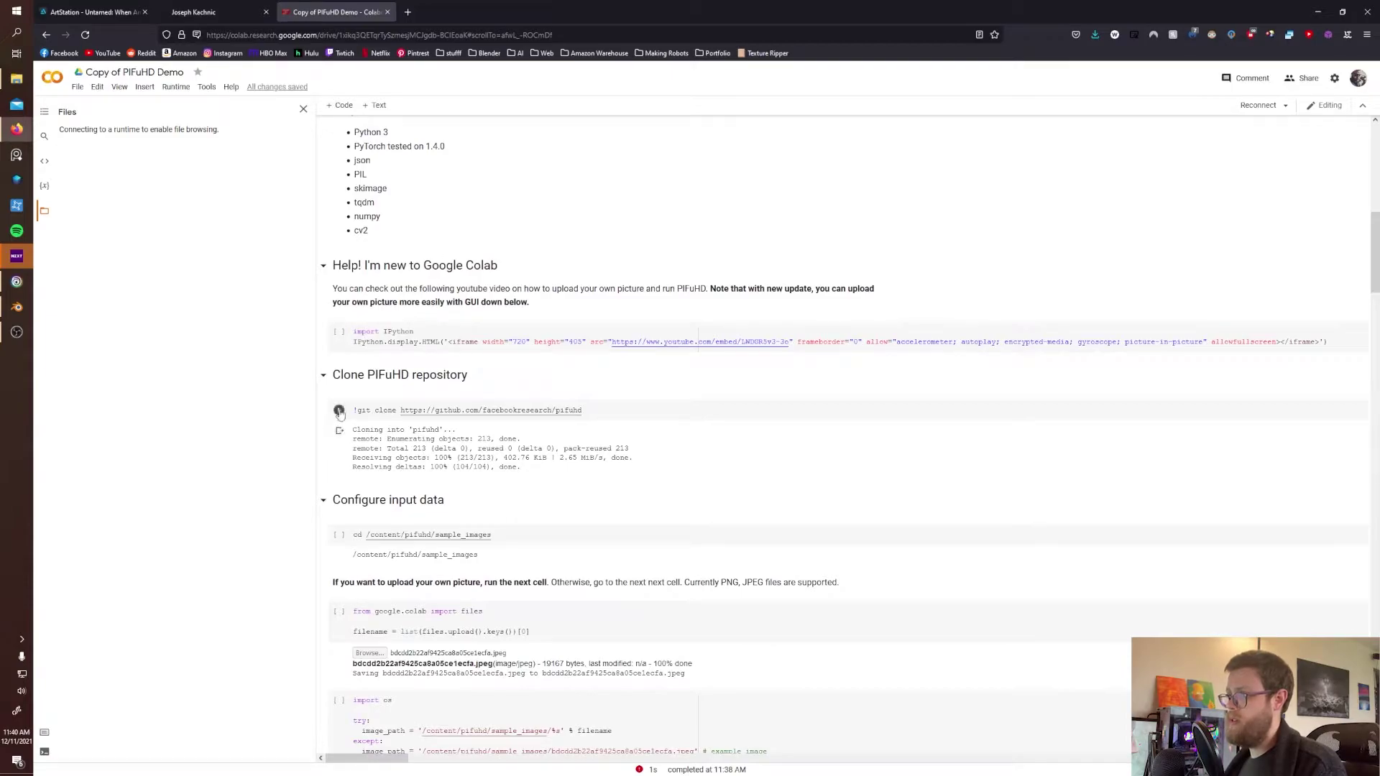
- Run the git clone cell and refresh the Files panel to show pifuhd
{"action": "left_click", "coordinate": [338, 411]}
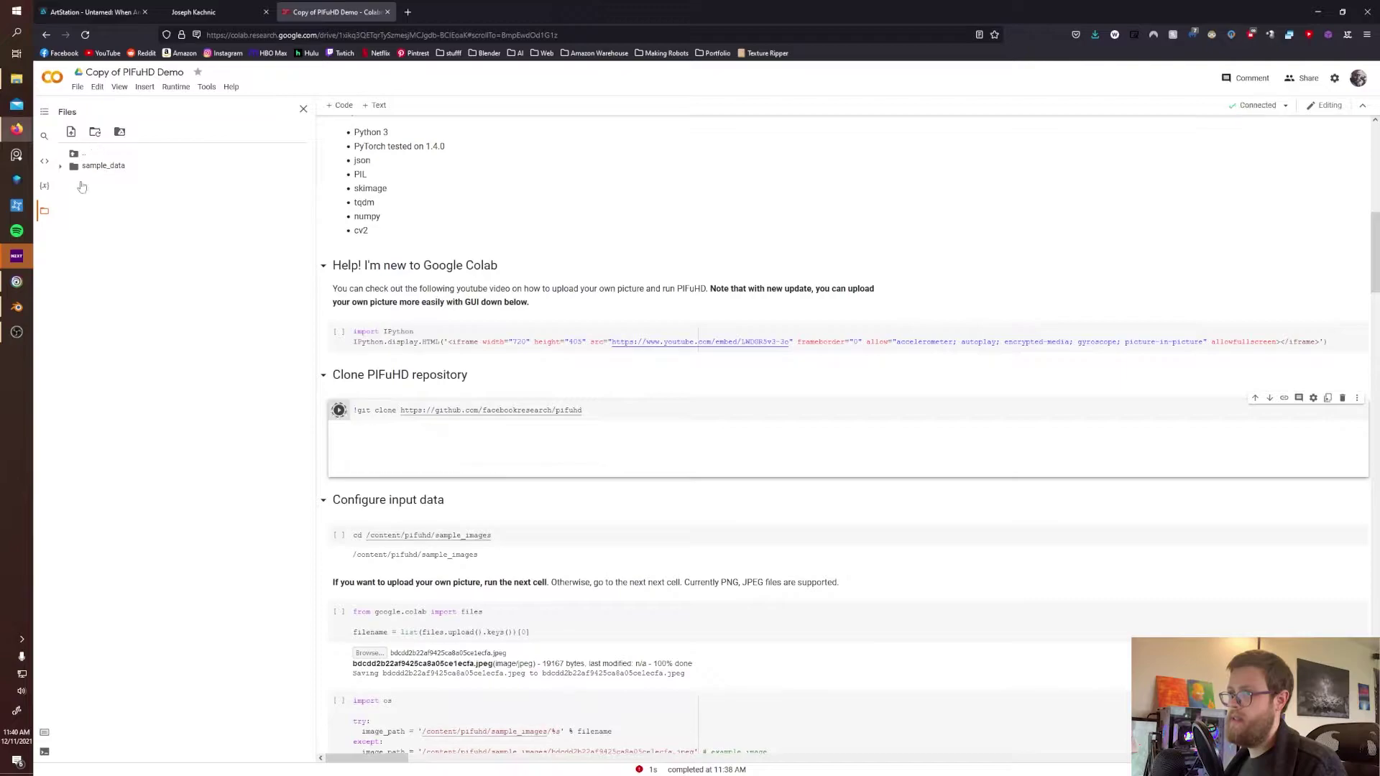
{"action": "left_click", "coordinate": [44, 210]}
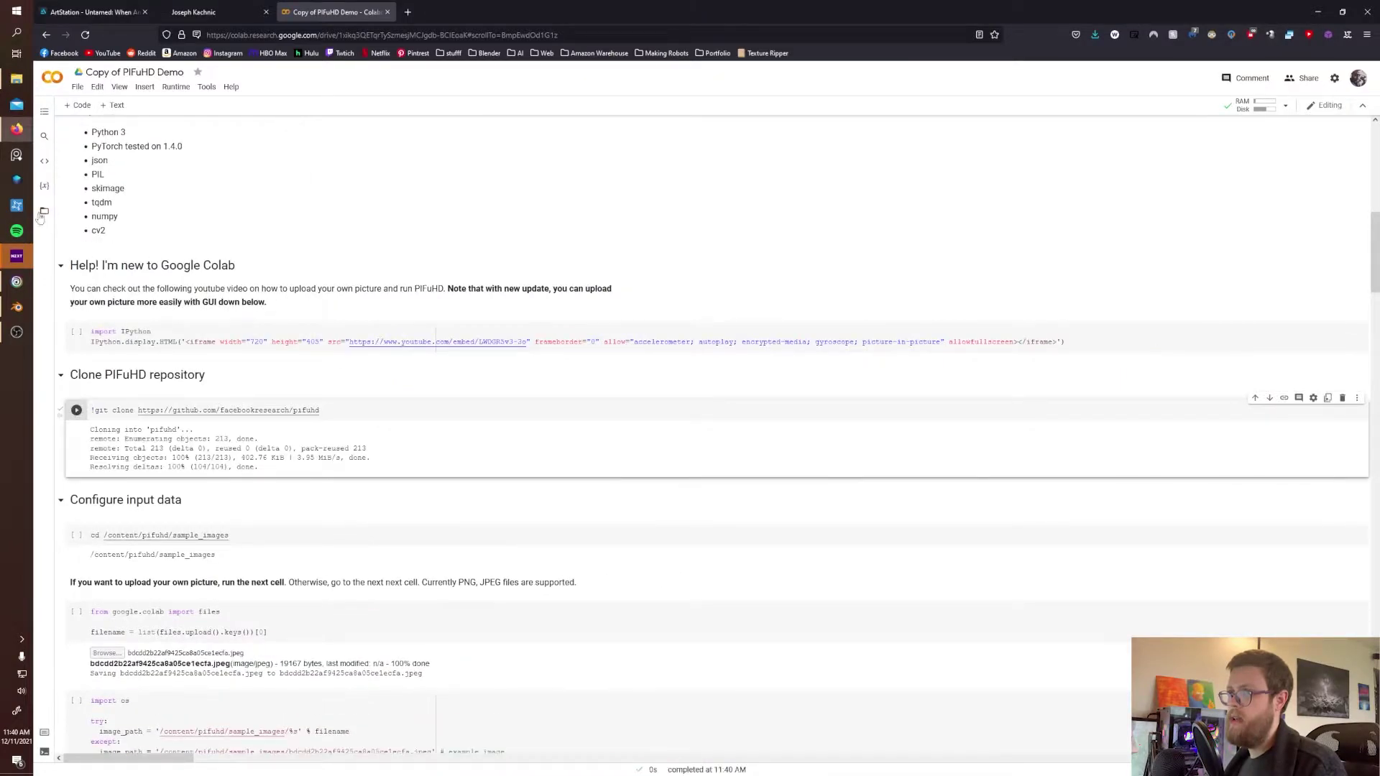
{"action": "left_click", "coordinate": [43, 212]}
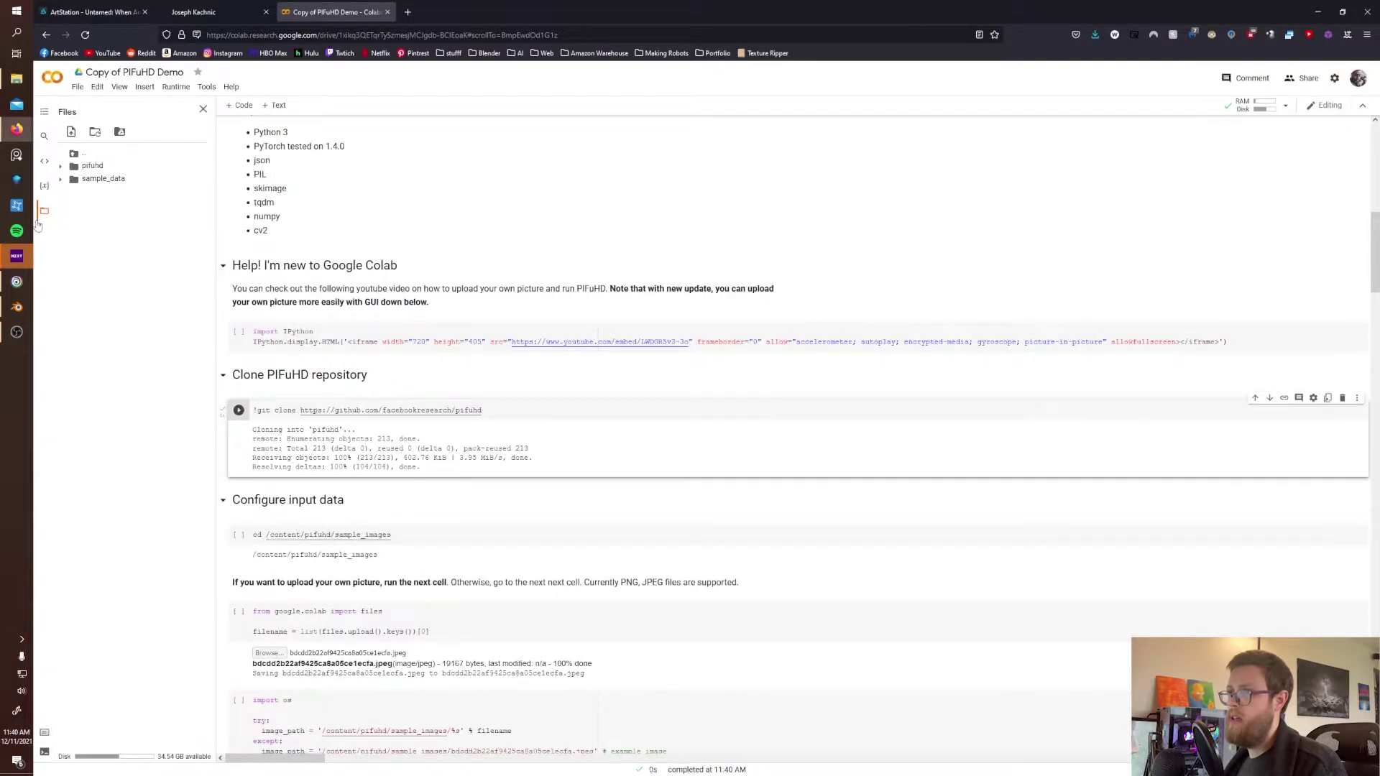
- Confirm the runtime type uses GPU acceleration, closing the dialog unchanged
{"action": "left_click", "coordinate": [175, 87]}
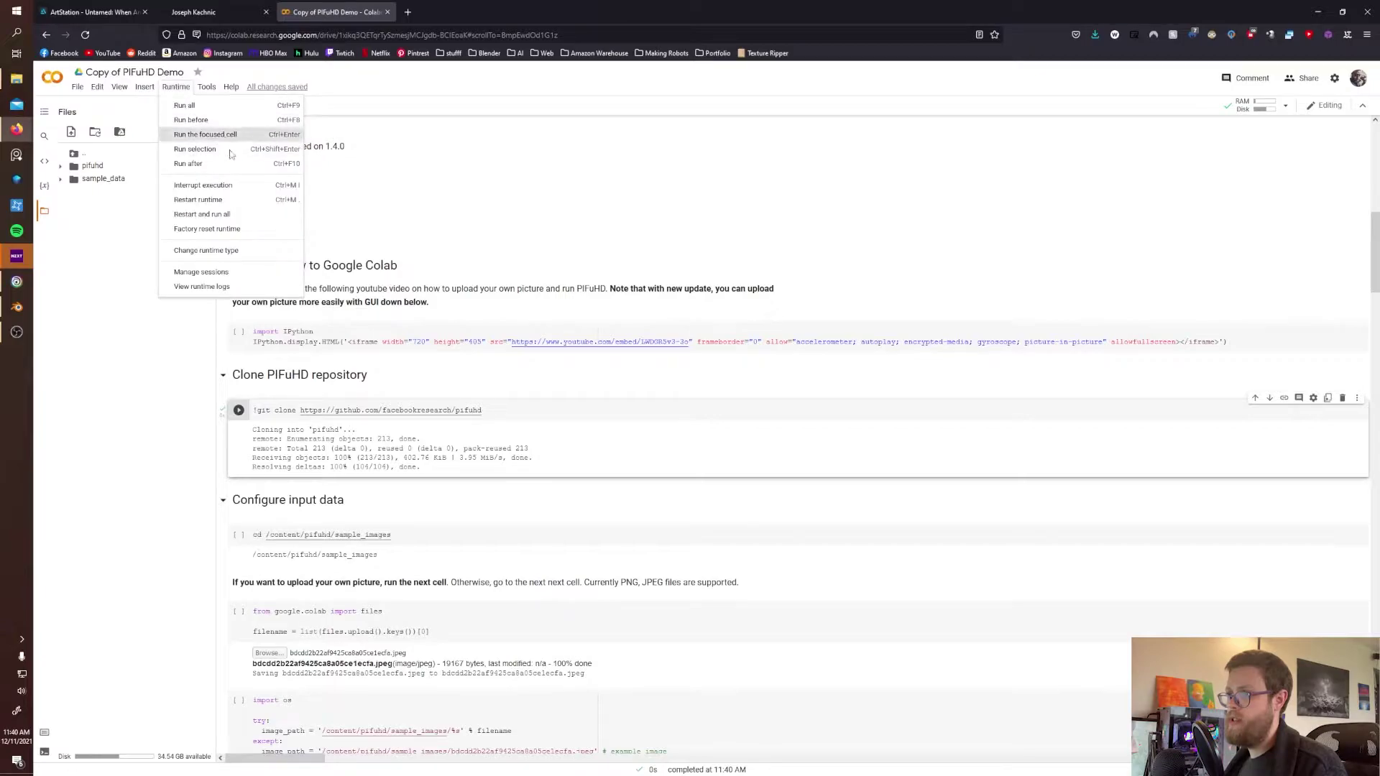
{"action": "left_click", "coordinate": [202, 251]}
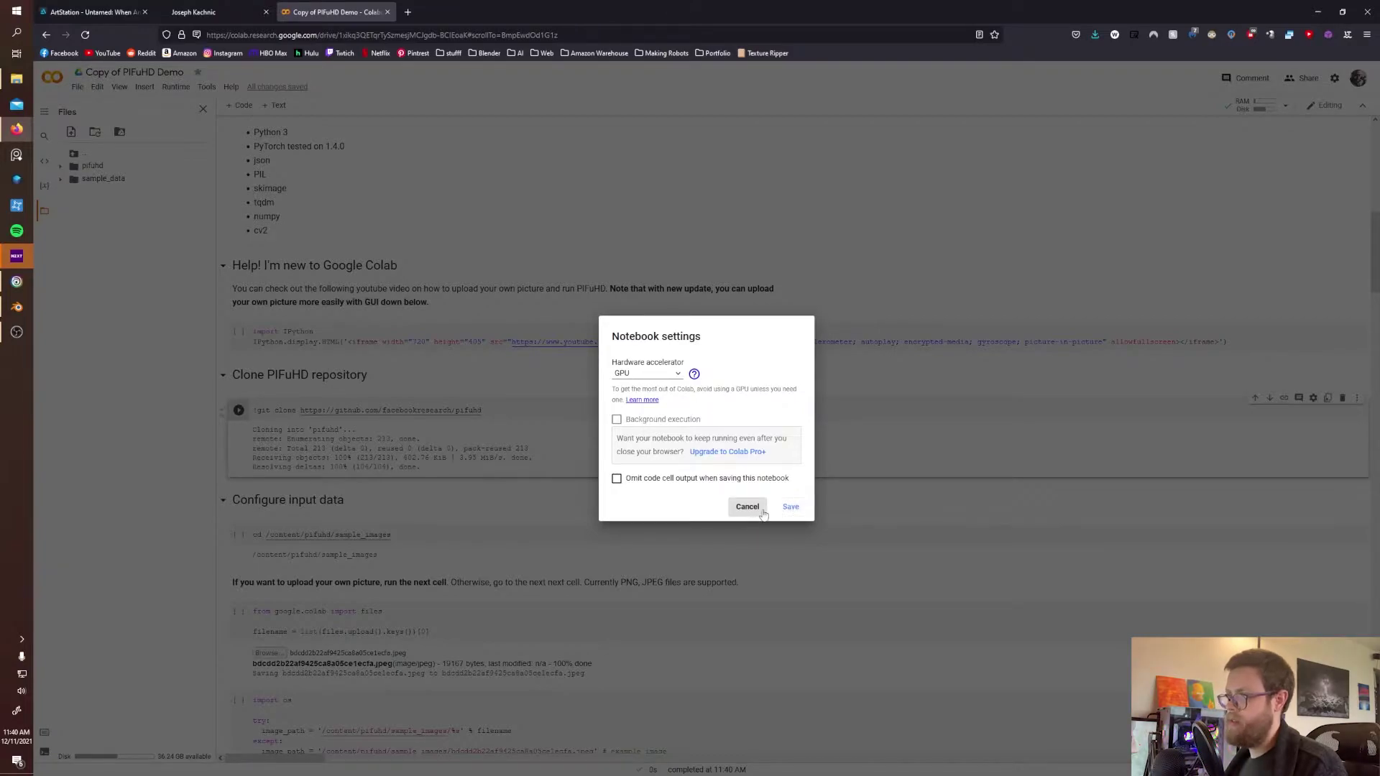
{"action": "left_click", "coordinate": [760, 510]}
- Run the cd cell to change into the sample_images directory
{"action": "scroll", "coordinate": [286, 361], "scroll_direction": "down", "scroll_amount": 2}
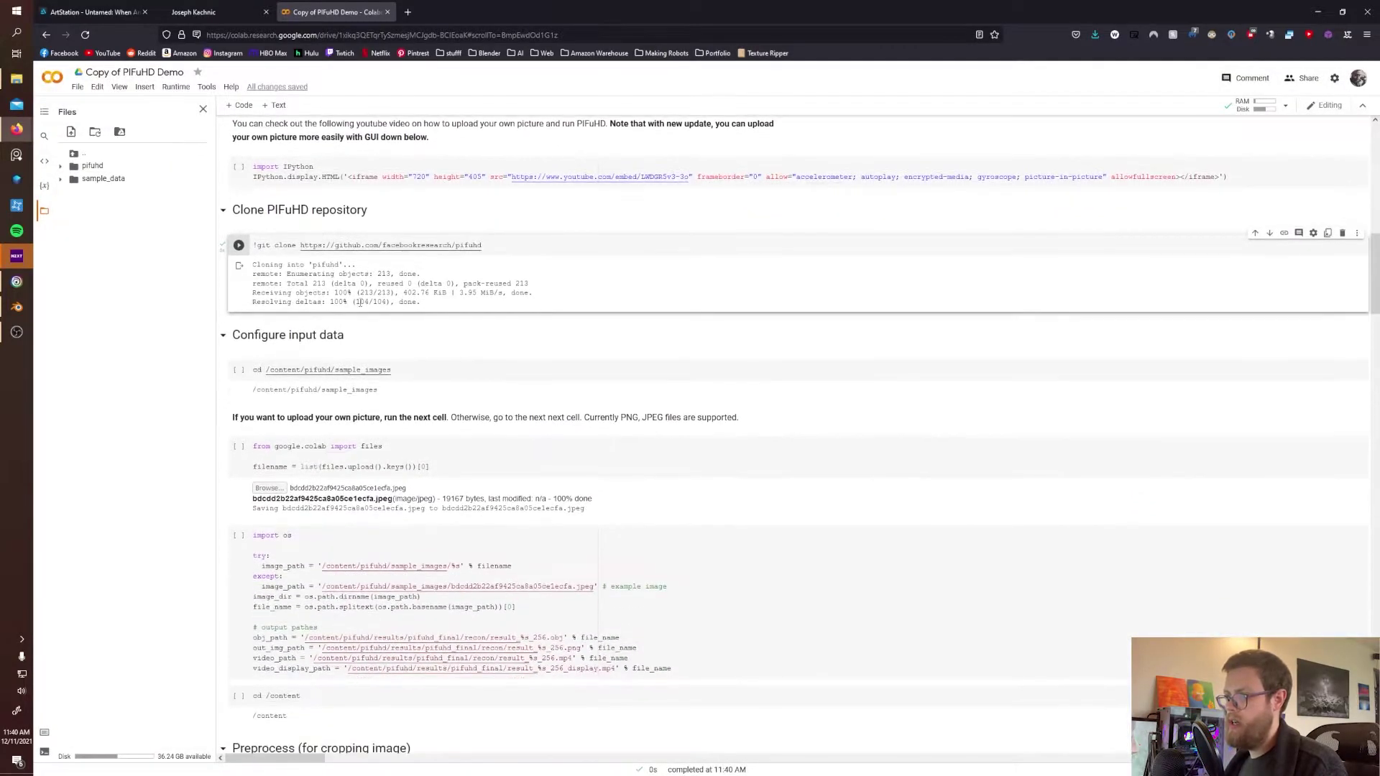
{"action": "scroll", "coordinate": [238, 317], "scroll_direction": "down", "scroll_amount": 1}
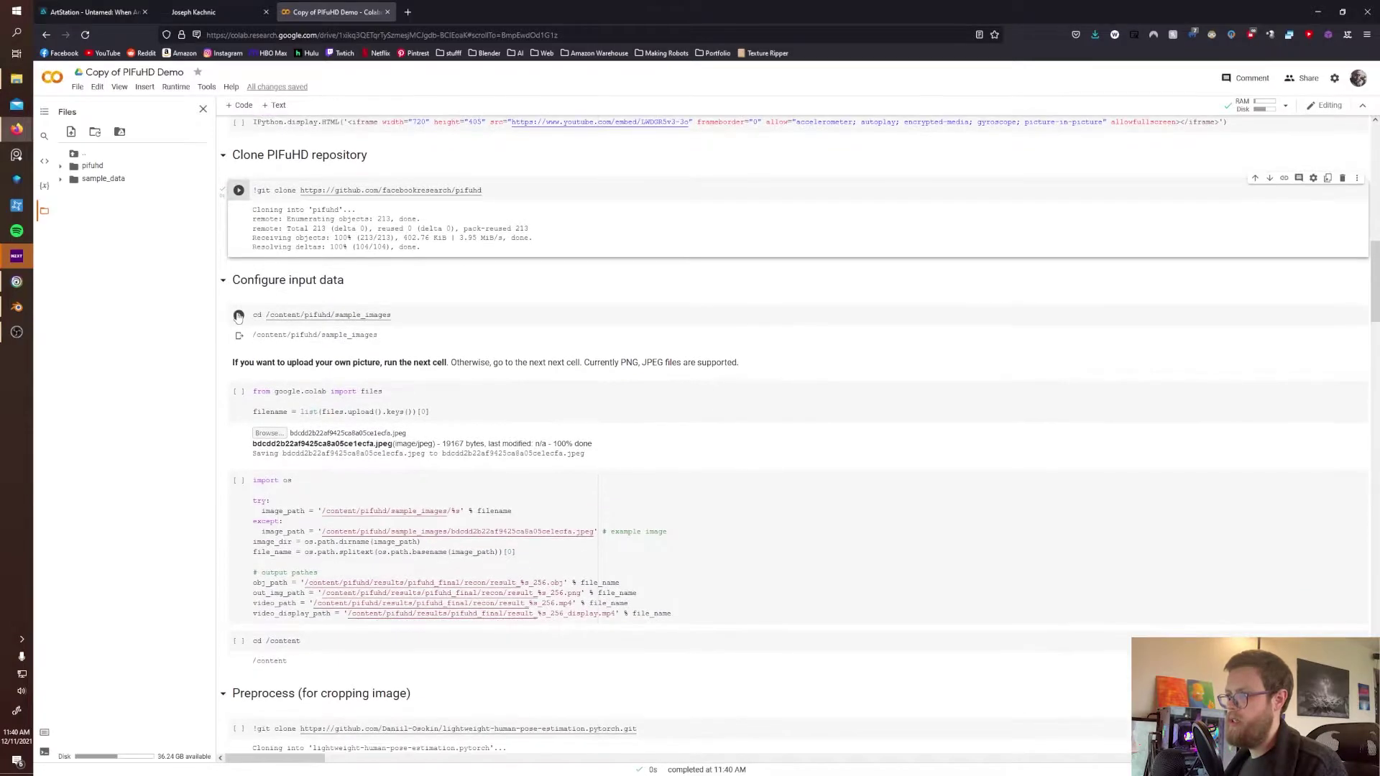
{"action": "left_click", "coordinate": [239, 316]}
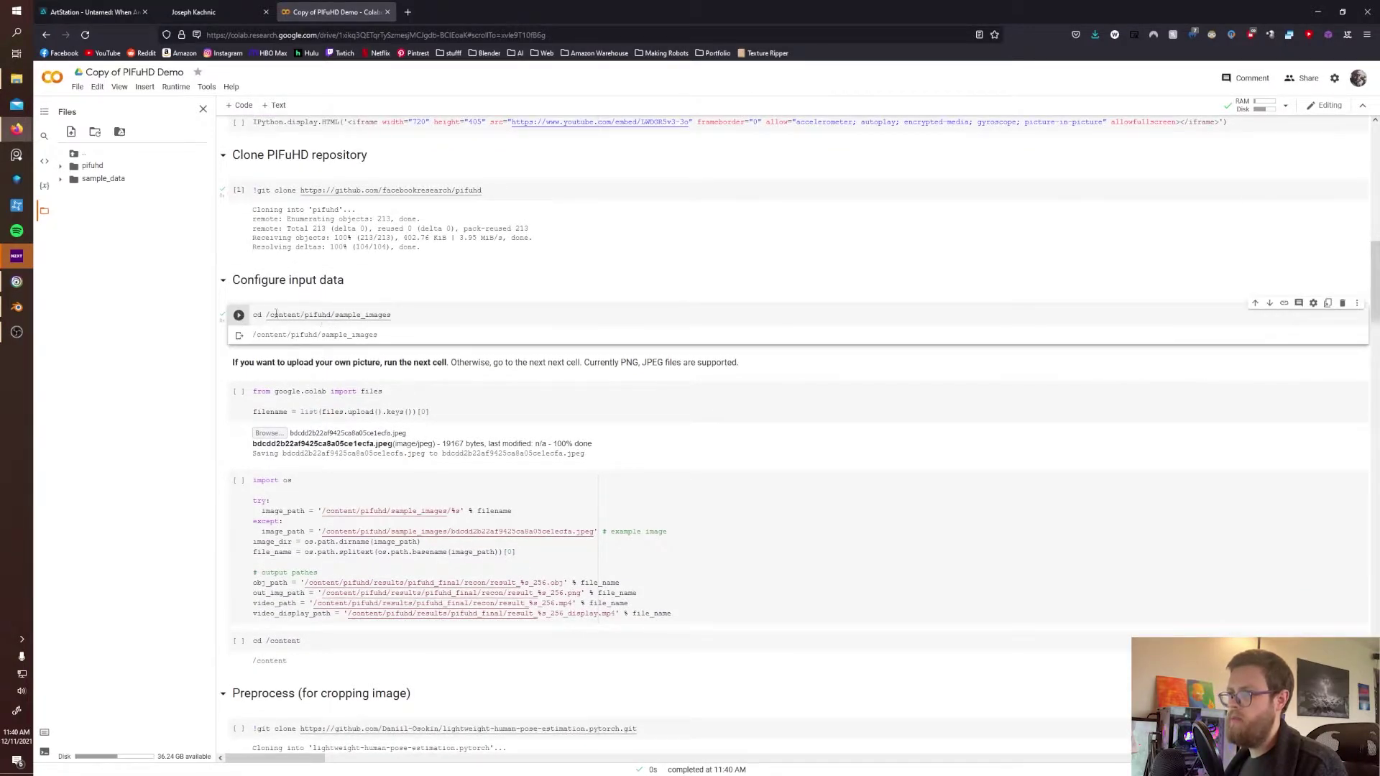
{"action": "left_click", "coordinate": [61, 179]}
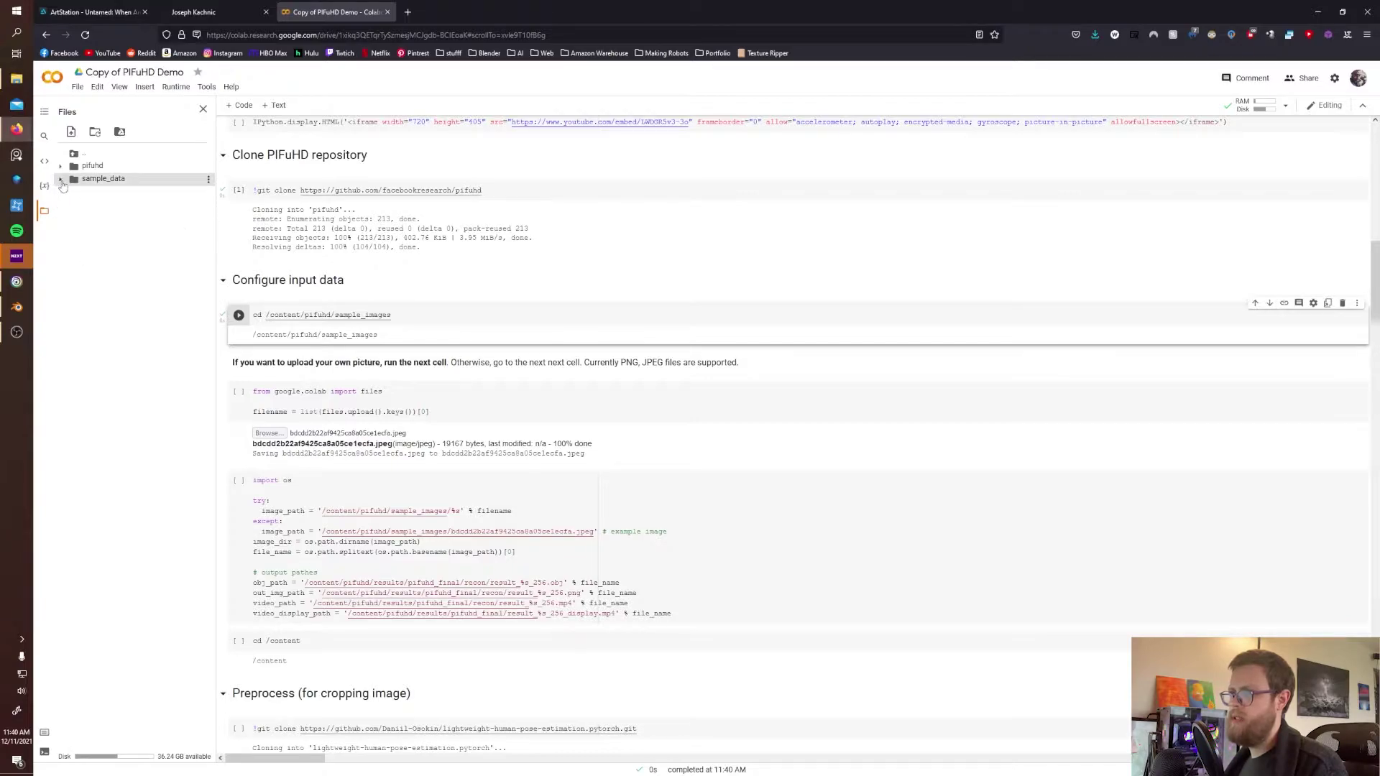
- Expand the pifuhd and sample_images folders in the file browser
{"action": "left_click", "coordinate": [61, 179]}
{"action": "left_click", "coordinate": [60, 167]}
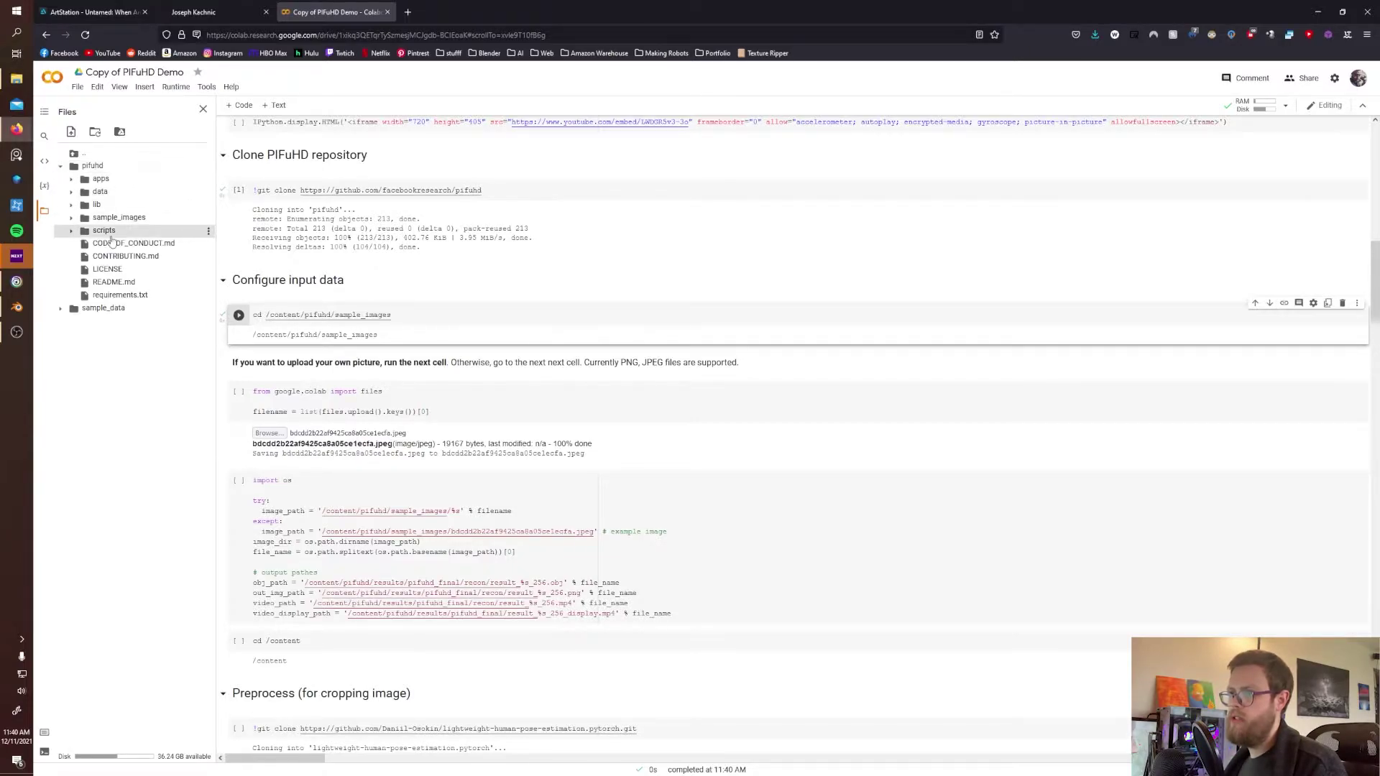
{"action": "left_click", "coordinate": [71, 218]}
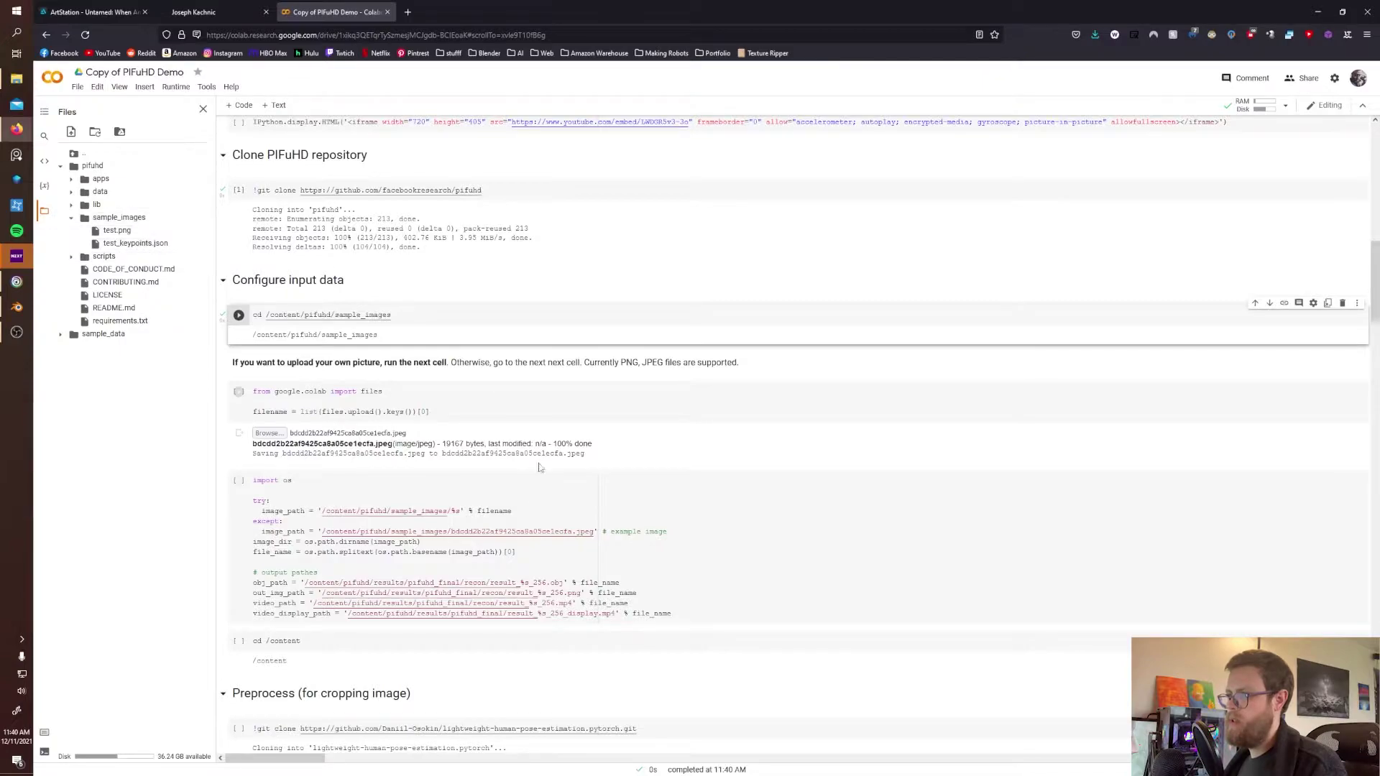
{"action": "scroll", "coordinate": [309, 359], "scroll_direction": "down", "scroll_amount": 2}
- Run the upload cell and upload the saved monster JPEG
{"action": "left_click", "coordinate": [276, 327]}
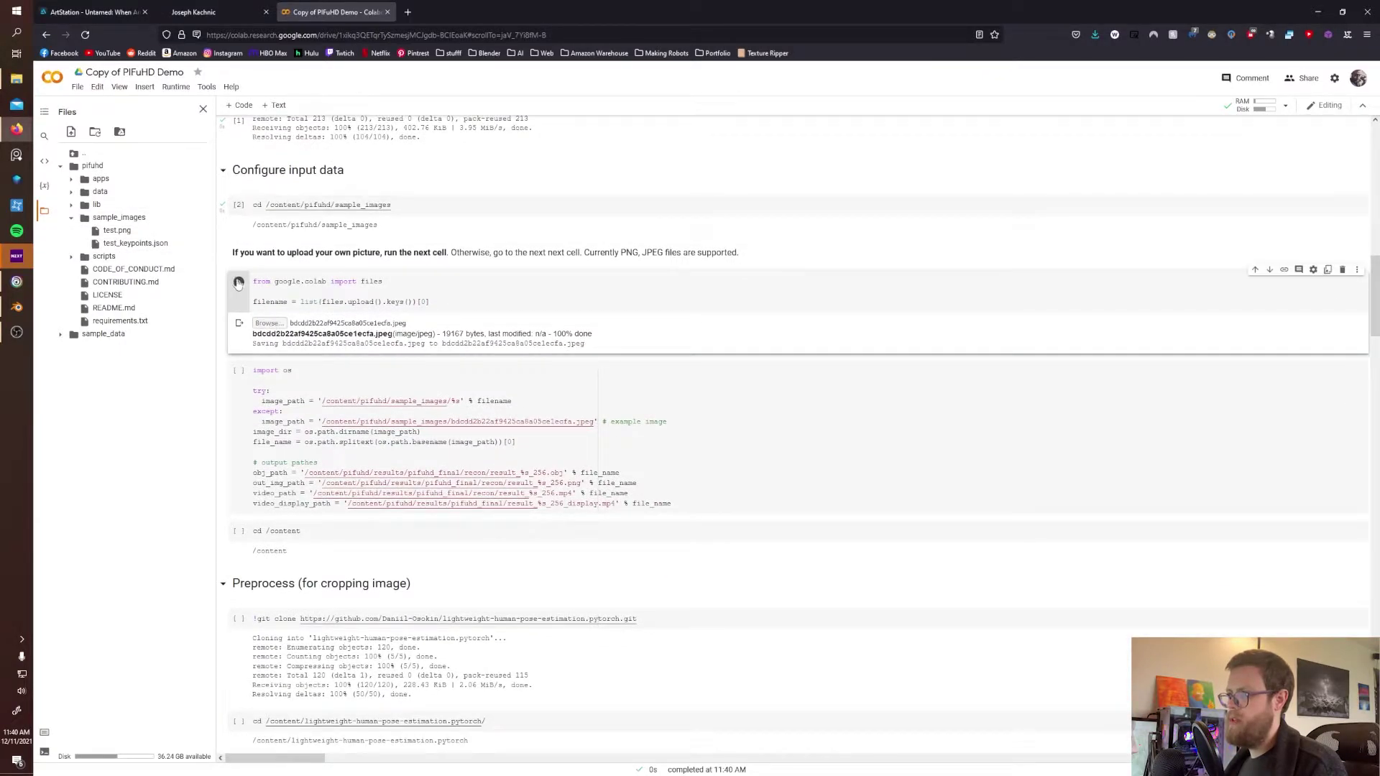
{"action": "left_click", "coordinate": [238, 283]}
{"action": "left_click", "coordinate": [271, 324]}
{"action": "scroll", "coordinate": [237, 316], "scroll_direction": "down", "scroll_amount": 3}
{"action": "left_click", "coordinate": [230, 319]}
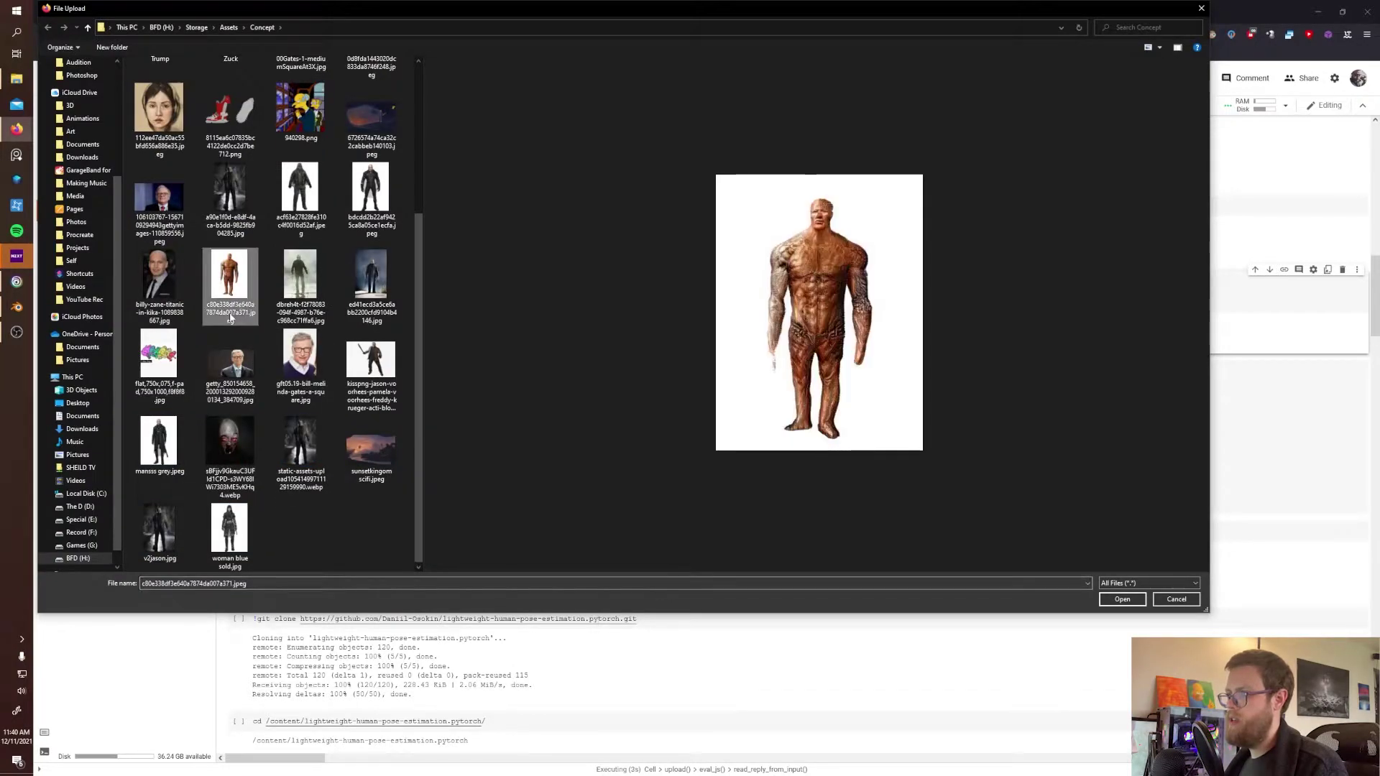
{"action": "double_click", "coordinate": [230, 318]}
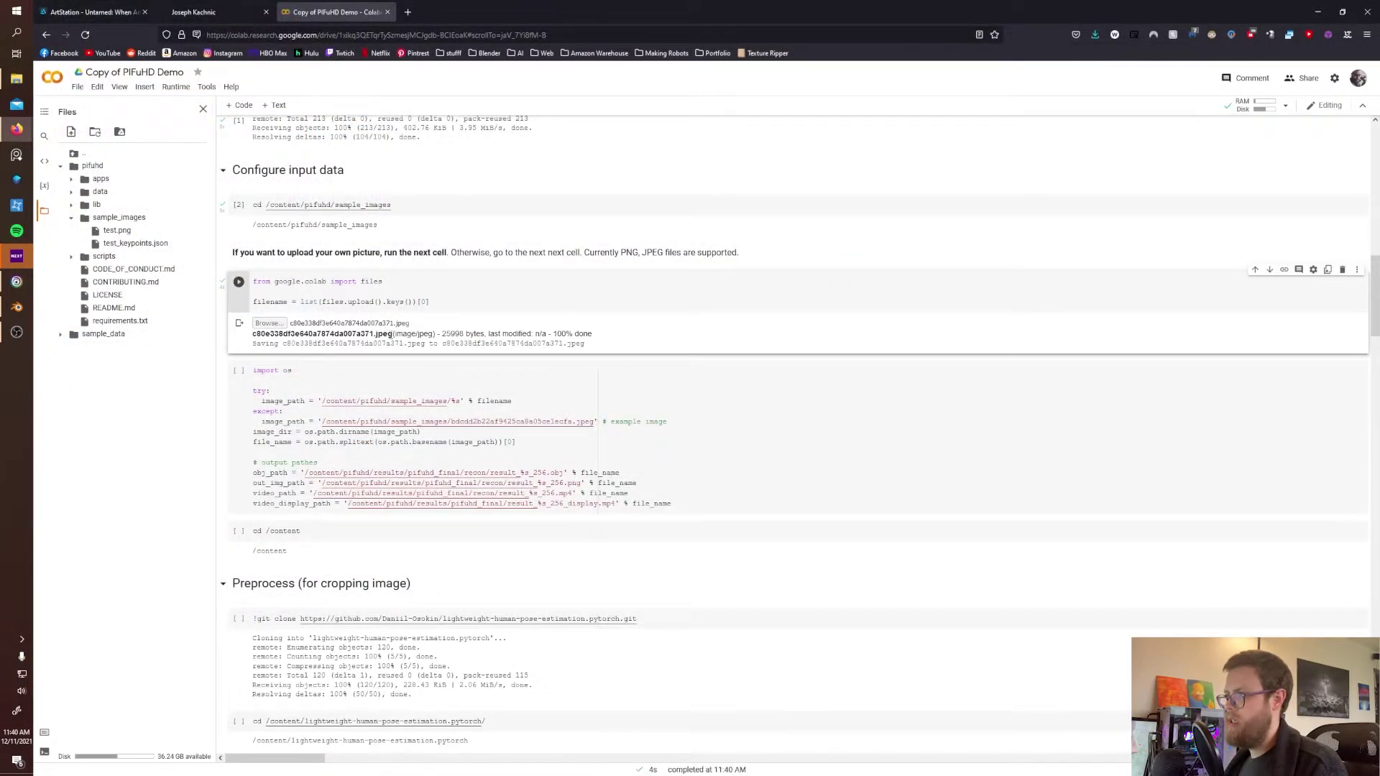
- Replace the example file name in image_path with the uploaded JPEG's name
{"action": "left_click_drag", "start_coordinate": [392, 334], "coordinate": [252, 334]}
{"action": "key", "text": "ctrl+c"}
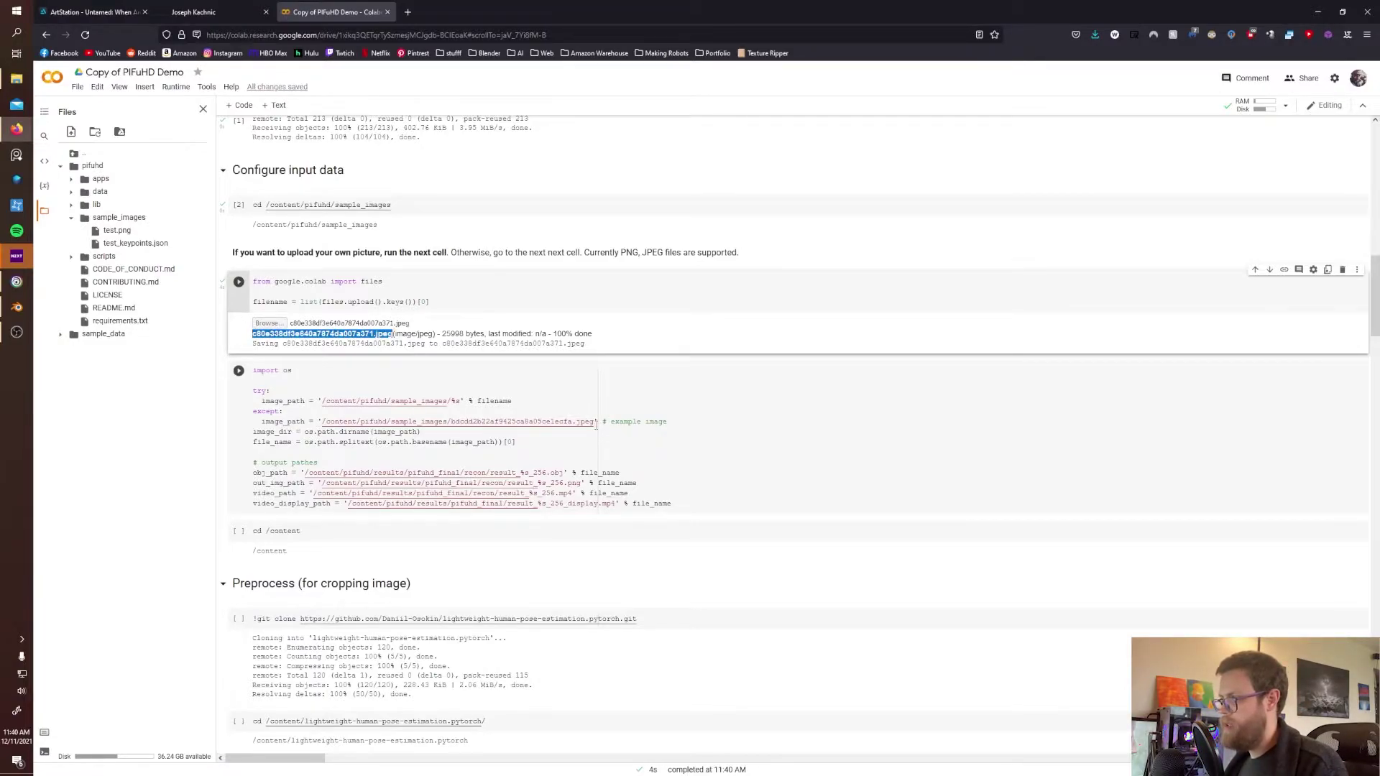
{"action": "left_click_drag", "start_coordinate": [596, 422], "coordinate": [440, 421]}
{"action": "key", "text": "ctrl+v"}
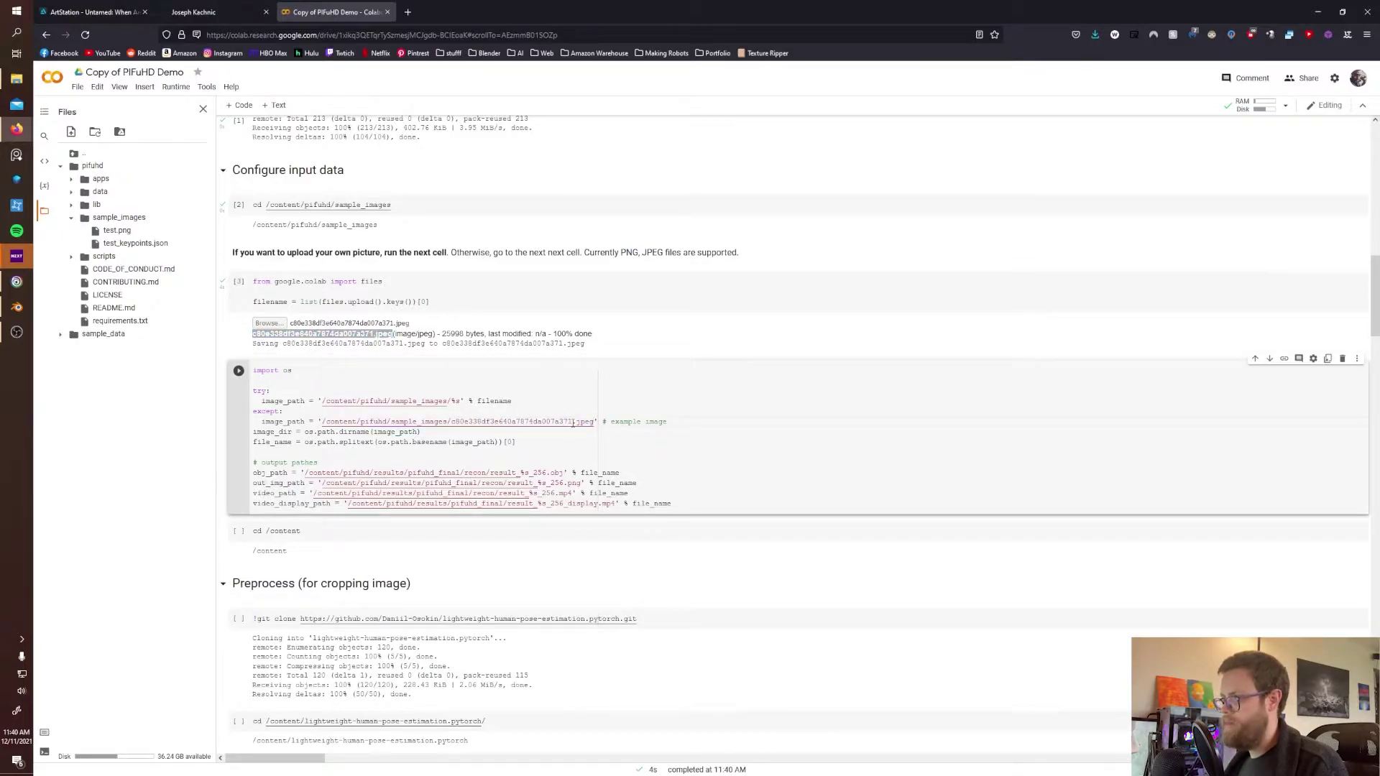
{"action": "left_click", "coordinate": [713, 321]}
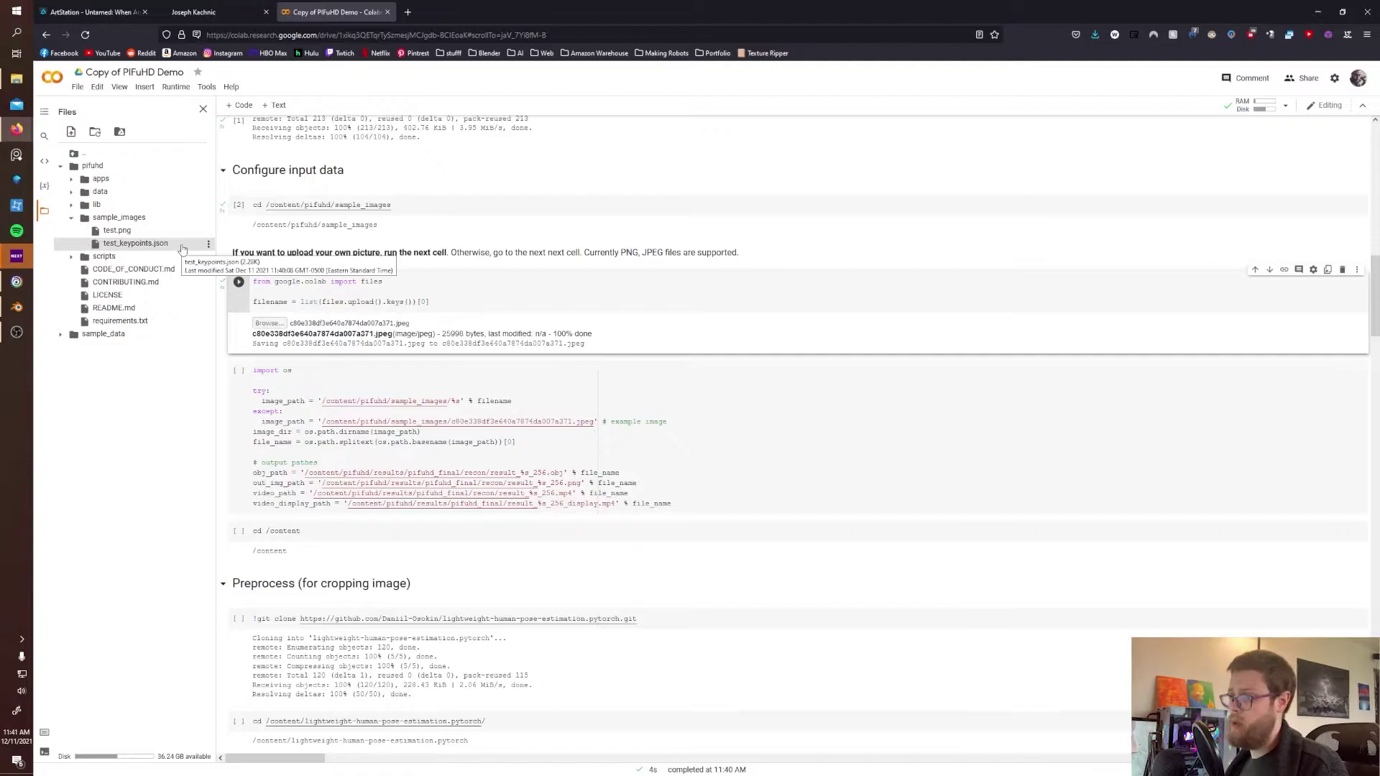
- Run the image/output path setup cell and the cd /content cell
{"action": "left_click", "coordinate": [238, 371]}
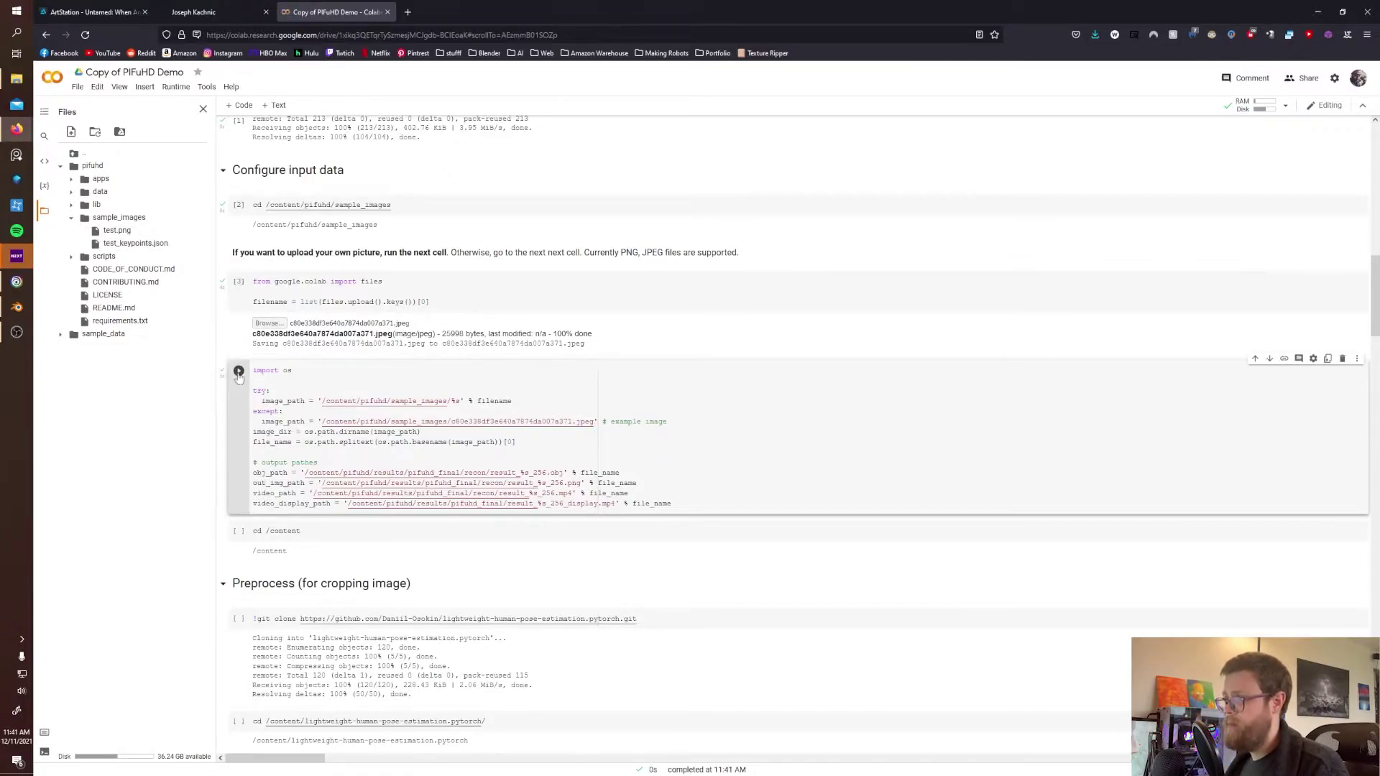
{"action": "scroll", "coordinate": [507, 474], "scroll_direction": "down", "scroll_amount": 3}
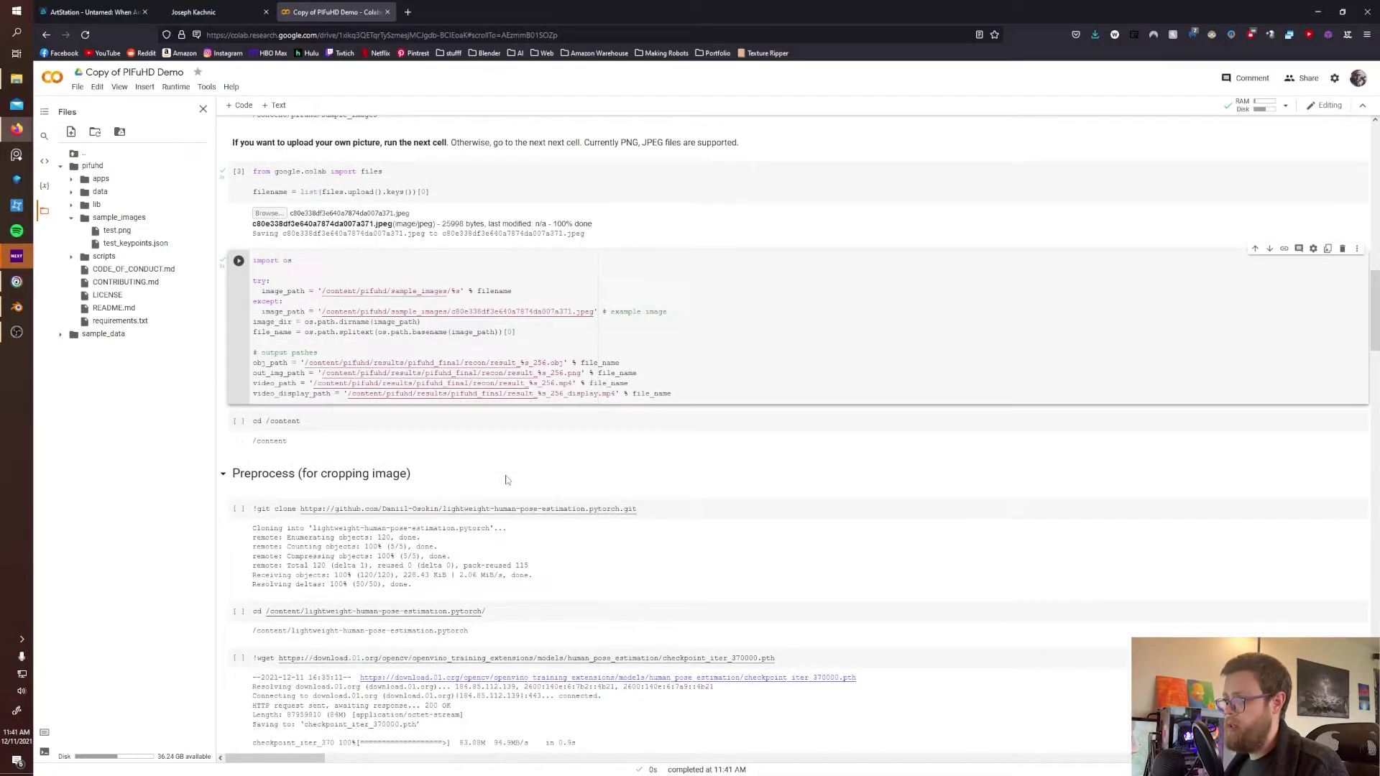
{"action": "left_click", "coordinate": [239, 422]}
{"action": "scroll", "coordinate": [295, 457], "scroll_direction": "down", "scroll_amount": 1}
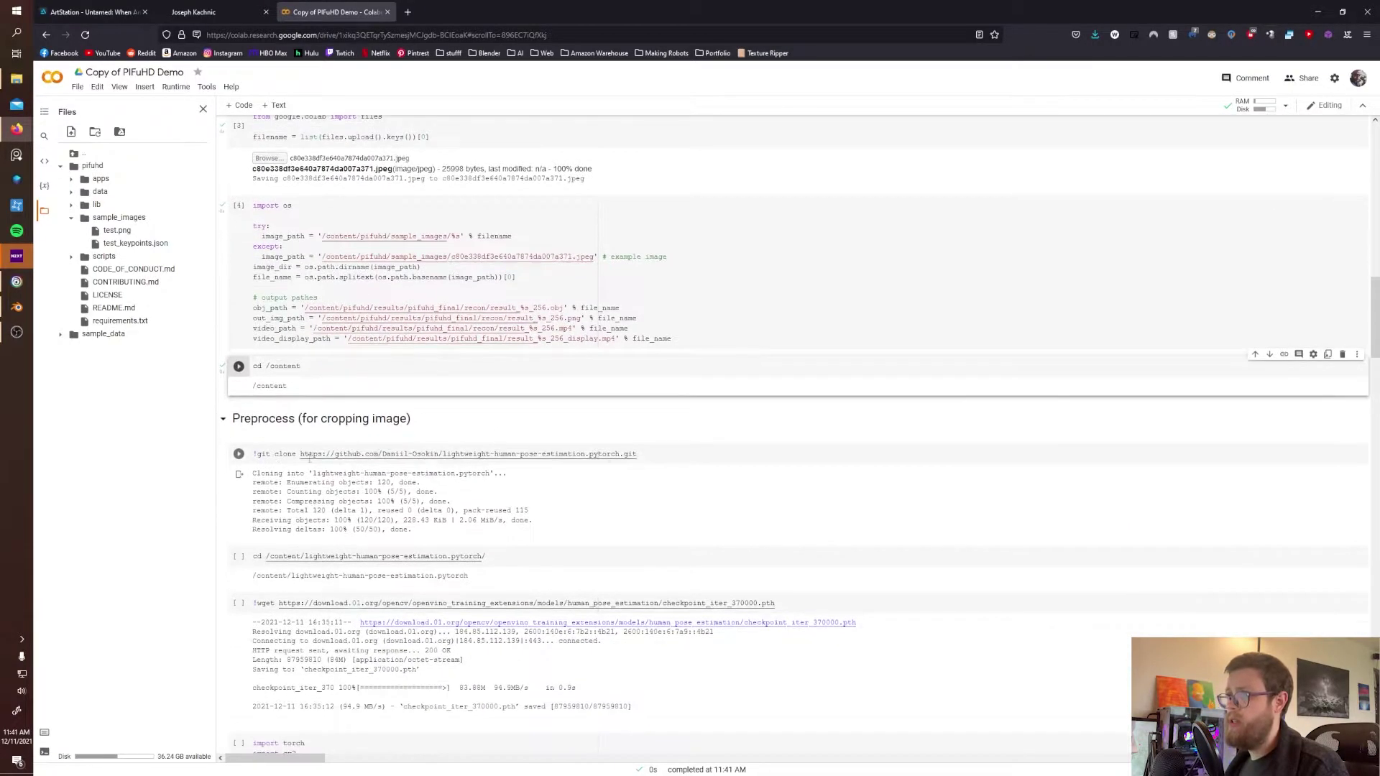
- Execute all following cells using Runtime > Run after
{"action": "left_click", "coordinate": [180, 89]}
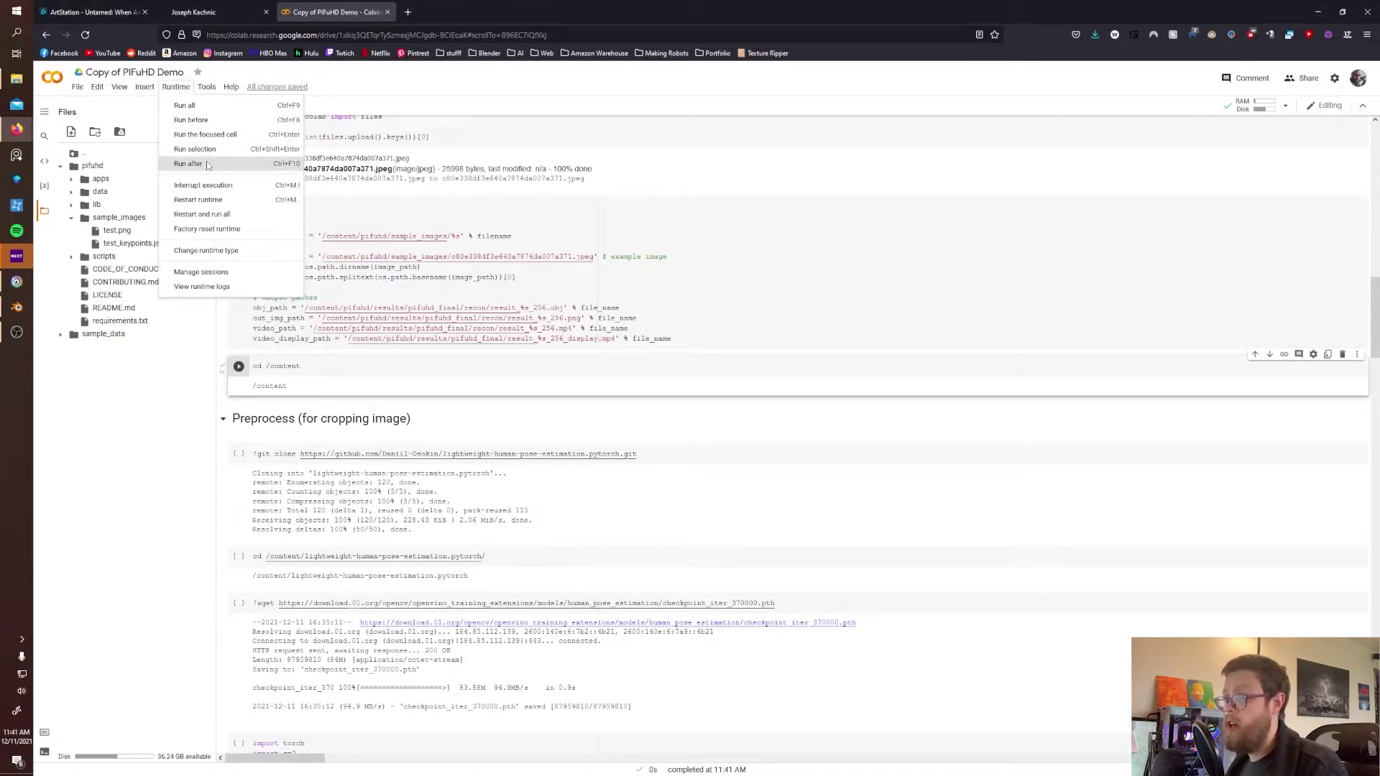
{"action": "left_click", "coordinate": [189, 164]}
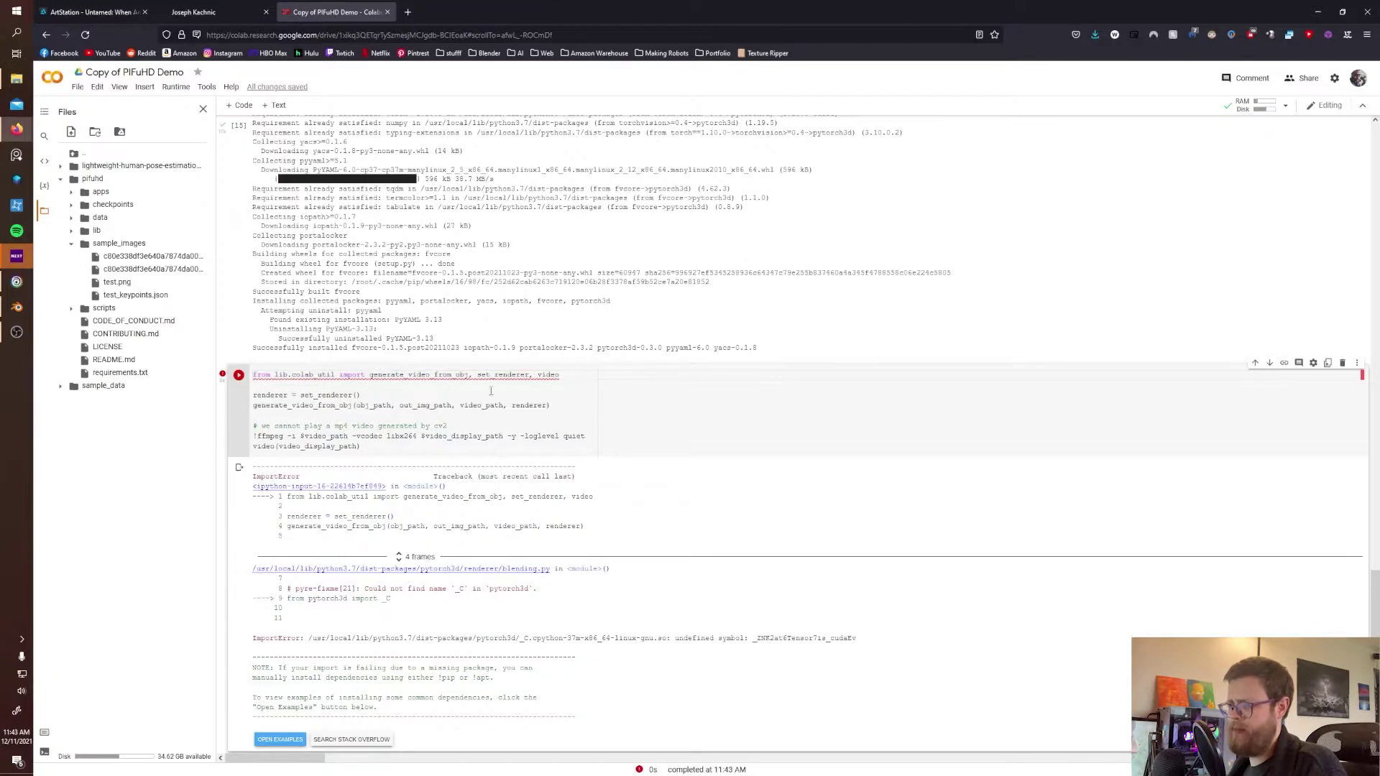
- Download the result .obj file from results/pifuhd_final/recon in Colab's file browser
{"action": "scroll", "coordinate": [401, 400], "scroll_direction": "up", "scroll_amount": 5}
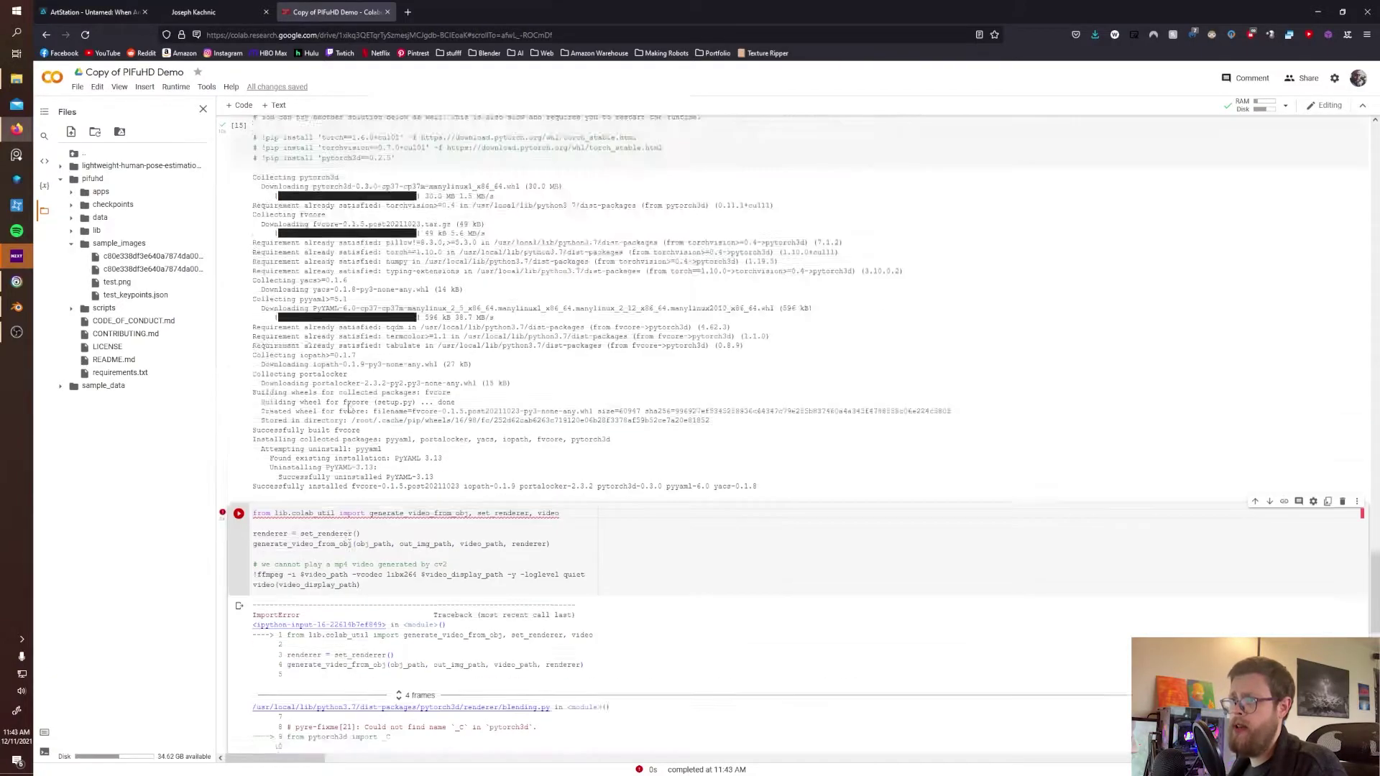
{"action": "left_click", "coordinate": [94, 133]}
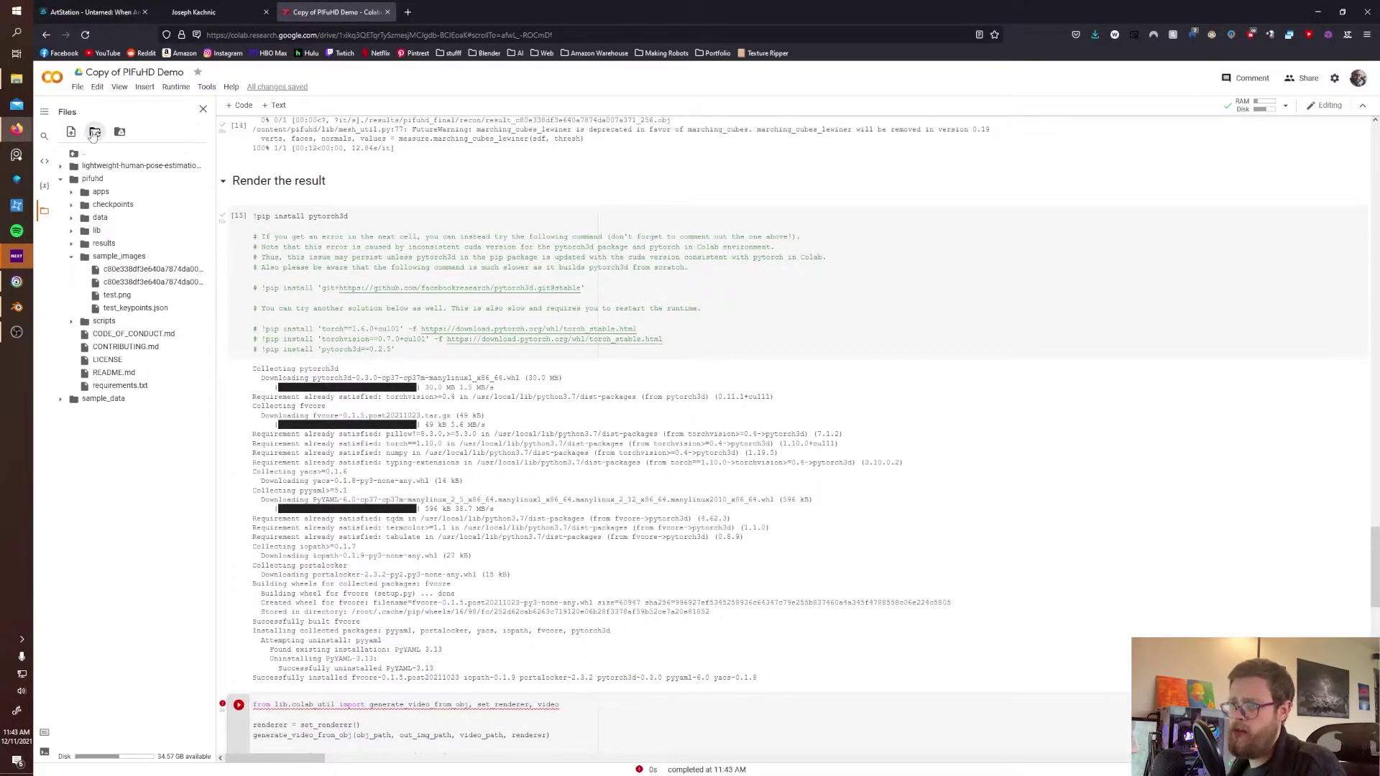
{"action": "left_click", "coordinate": [72, 243]}
{"action": "left_click", "coordinate": [82, 257]}
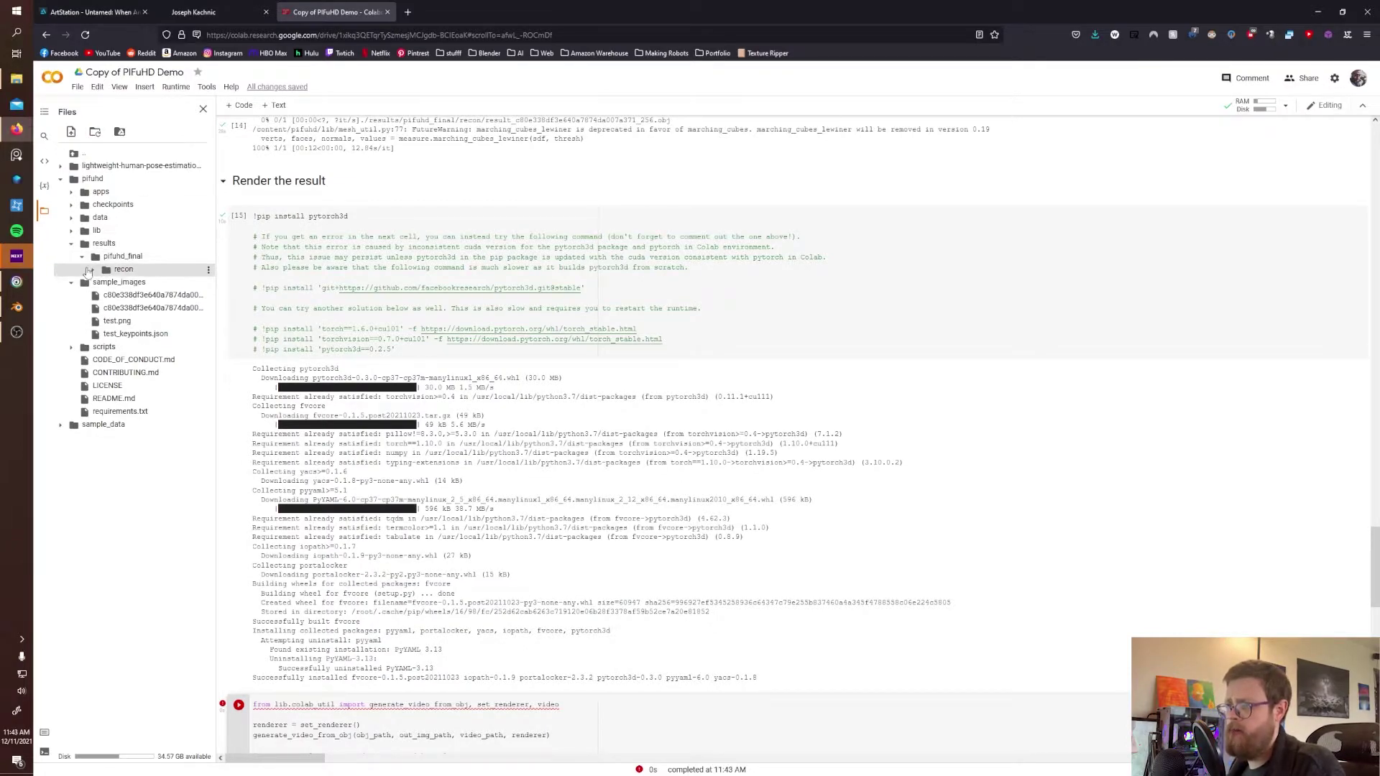
{"action": "left_click", "coordinate": [94, 270]}
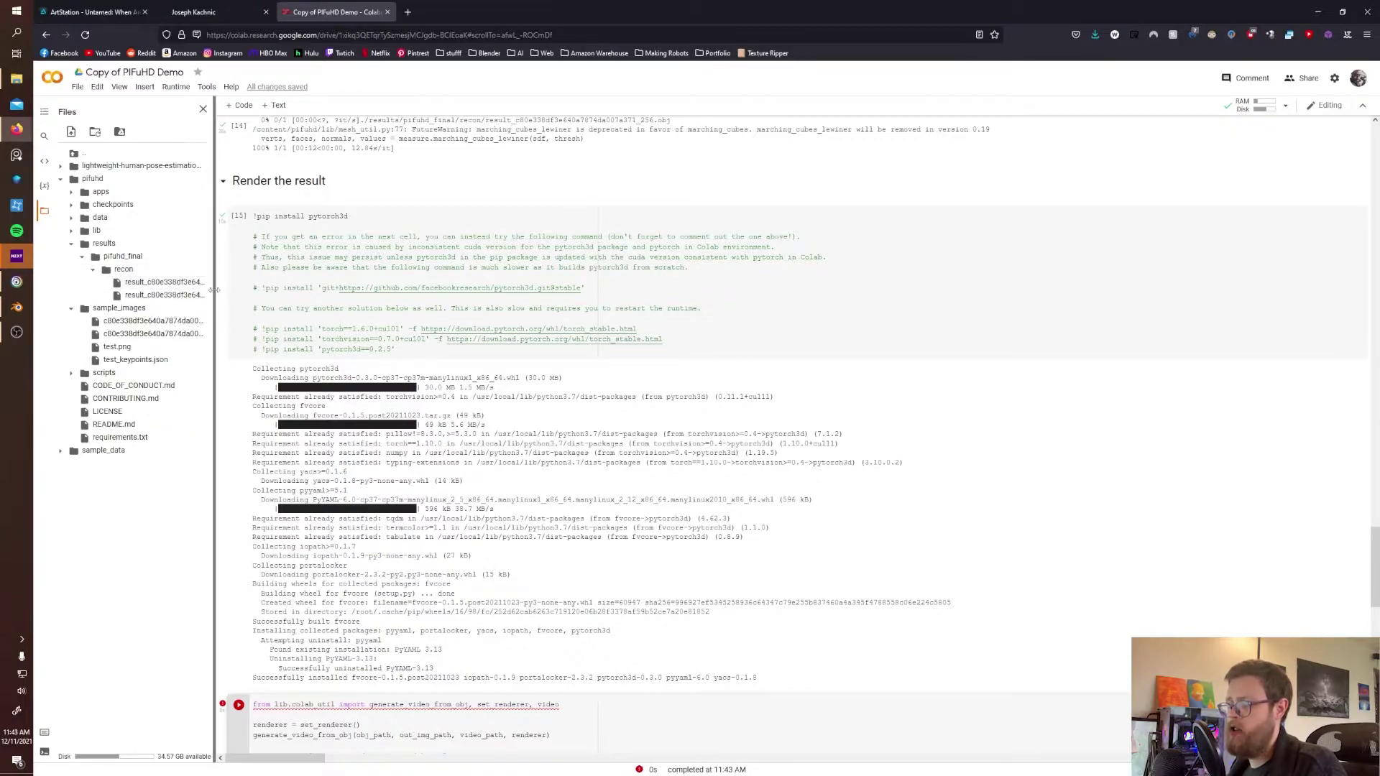
{"action": "left_click_drag", "start_coordinate": [217, 291], "coordinate": [371, 289]}
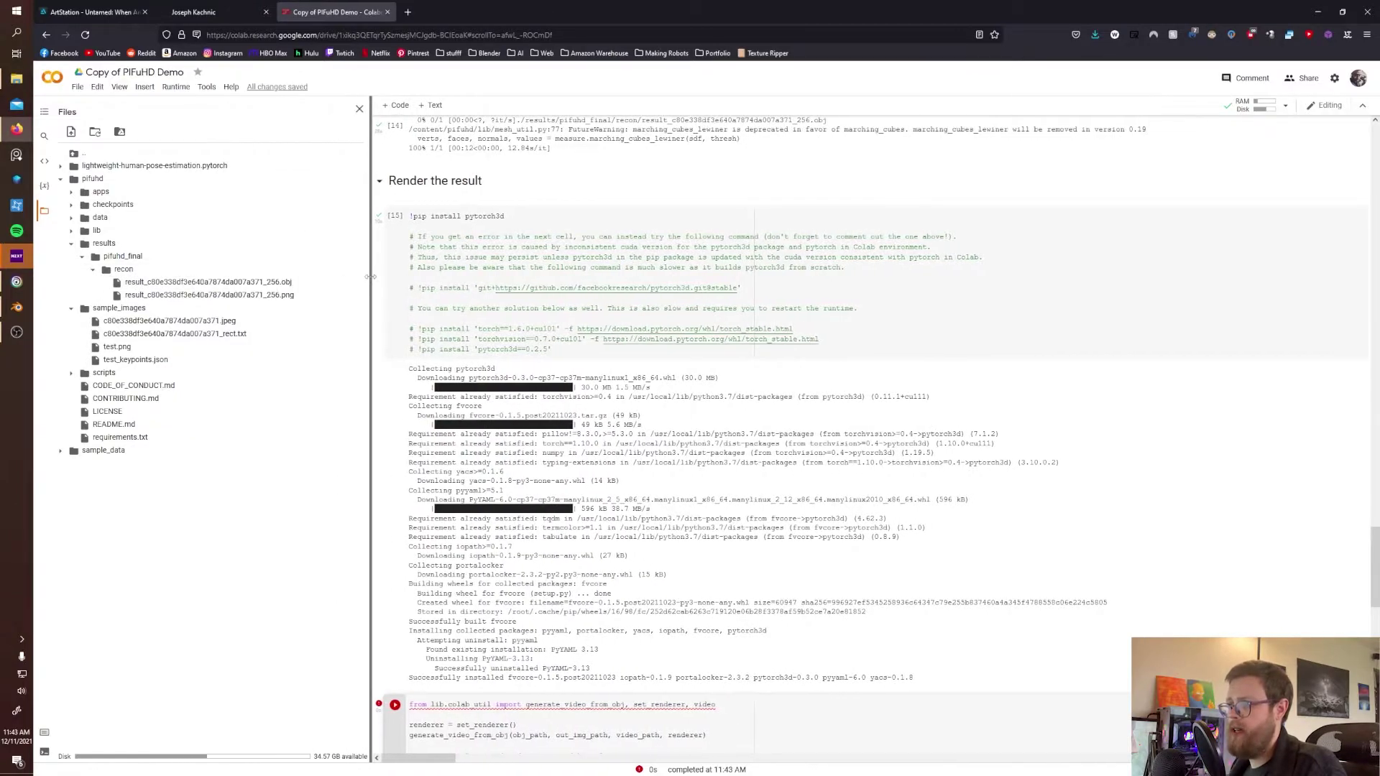
{"action": "right_click", "coordinate": [250, 284]}
{"action": "left_click", "coordinate": [268, 294]}
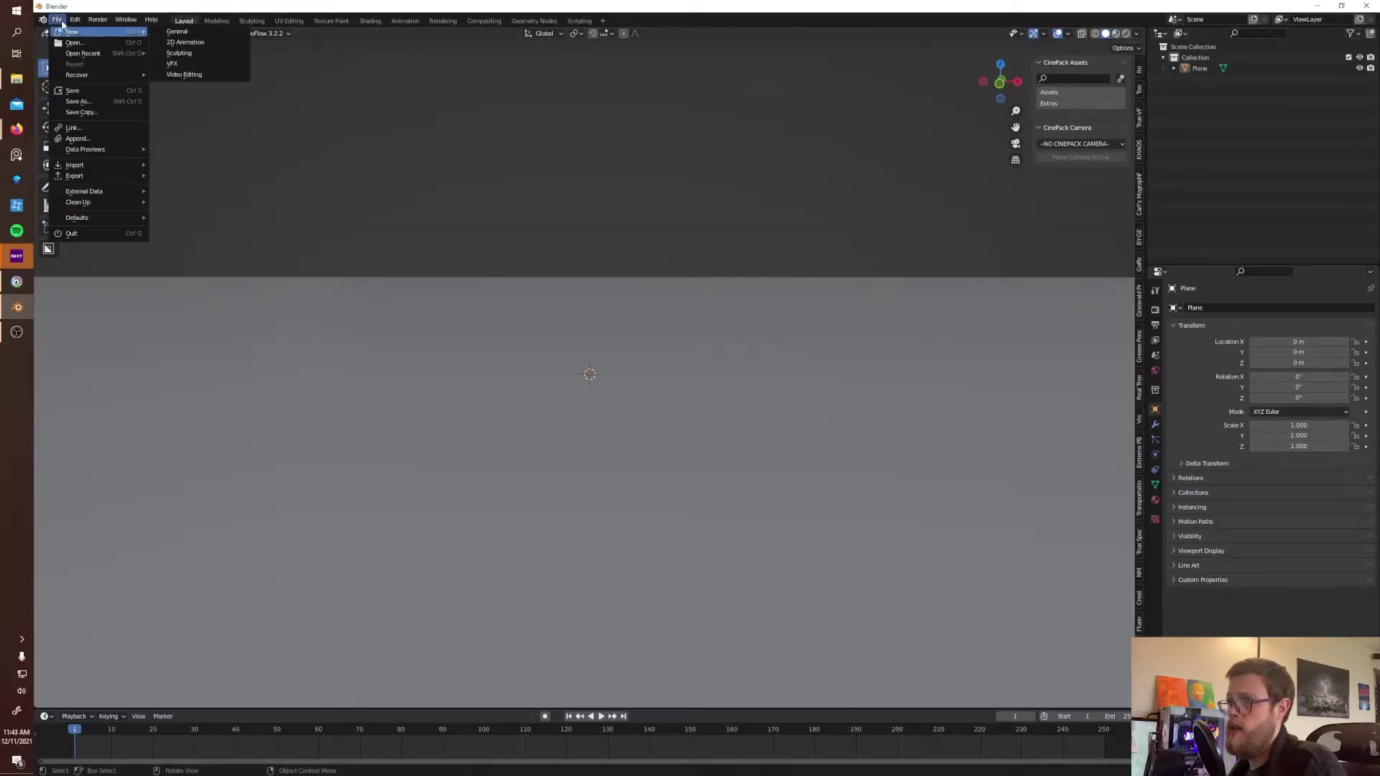
- Import the newest PIFuHD result .obj into Blender as a Wavefront file
{"action": "mouse_move", "coordinate": [108, 164]}
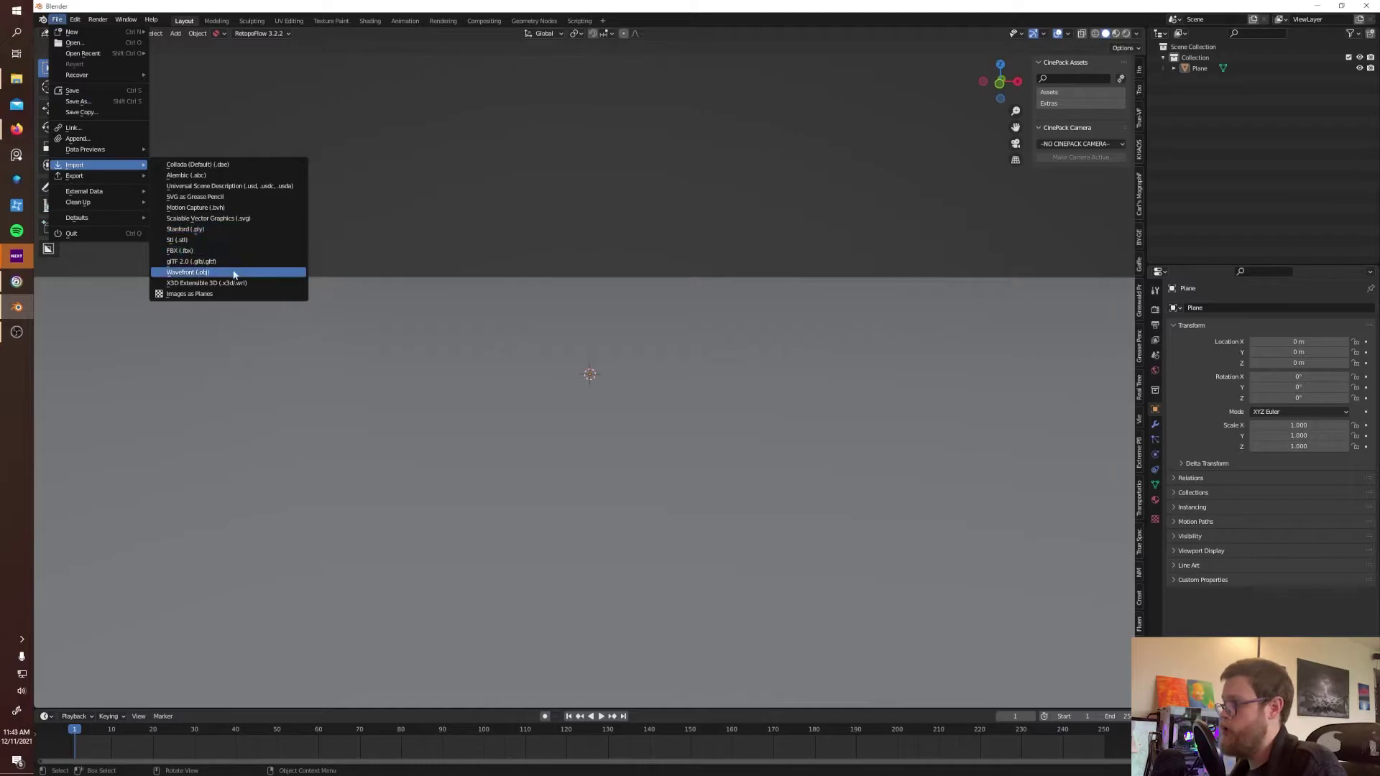
{"action": "left_click", "coordinate": [233, 273]}
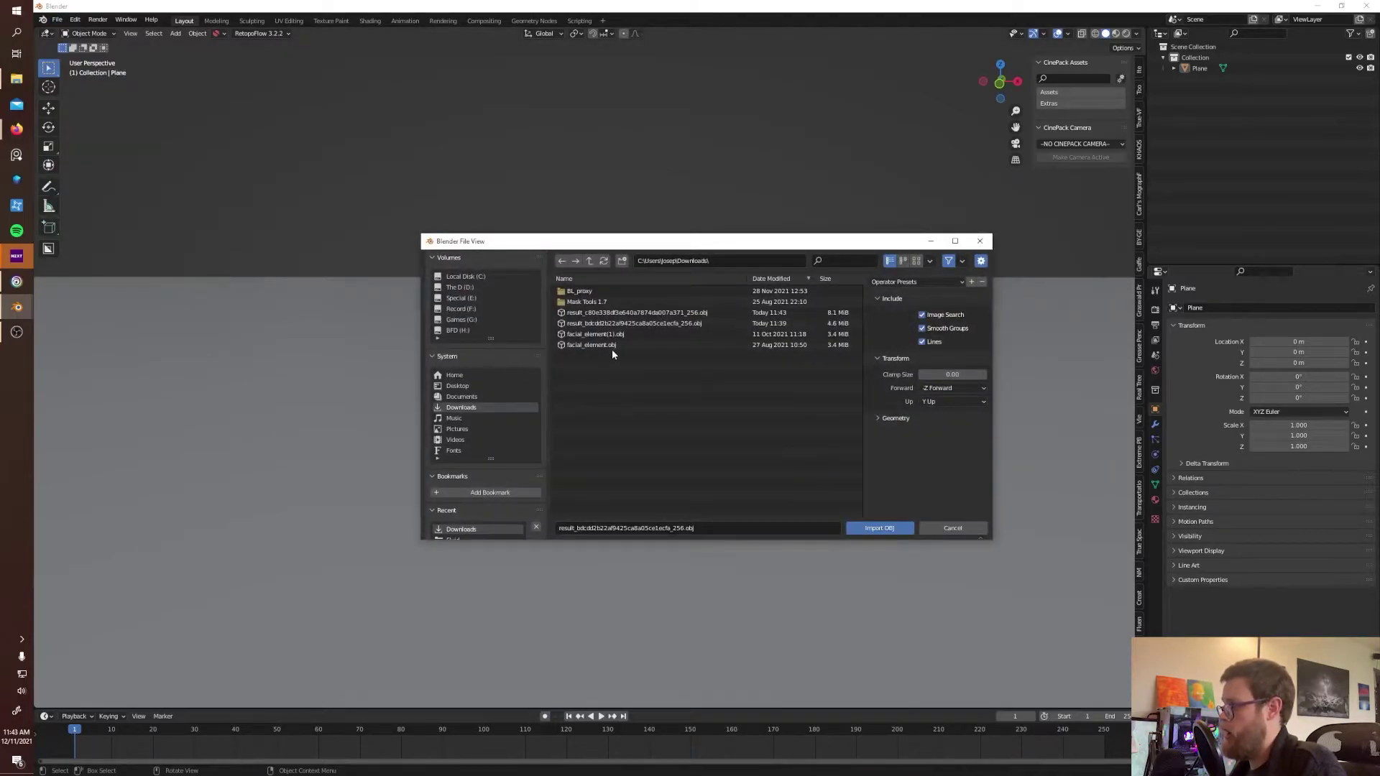
{"action": "left_click", "coordinate": [645, 314]}
{"action": "left_click", "coordinate": [894, 528]}
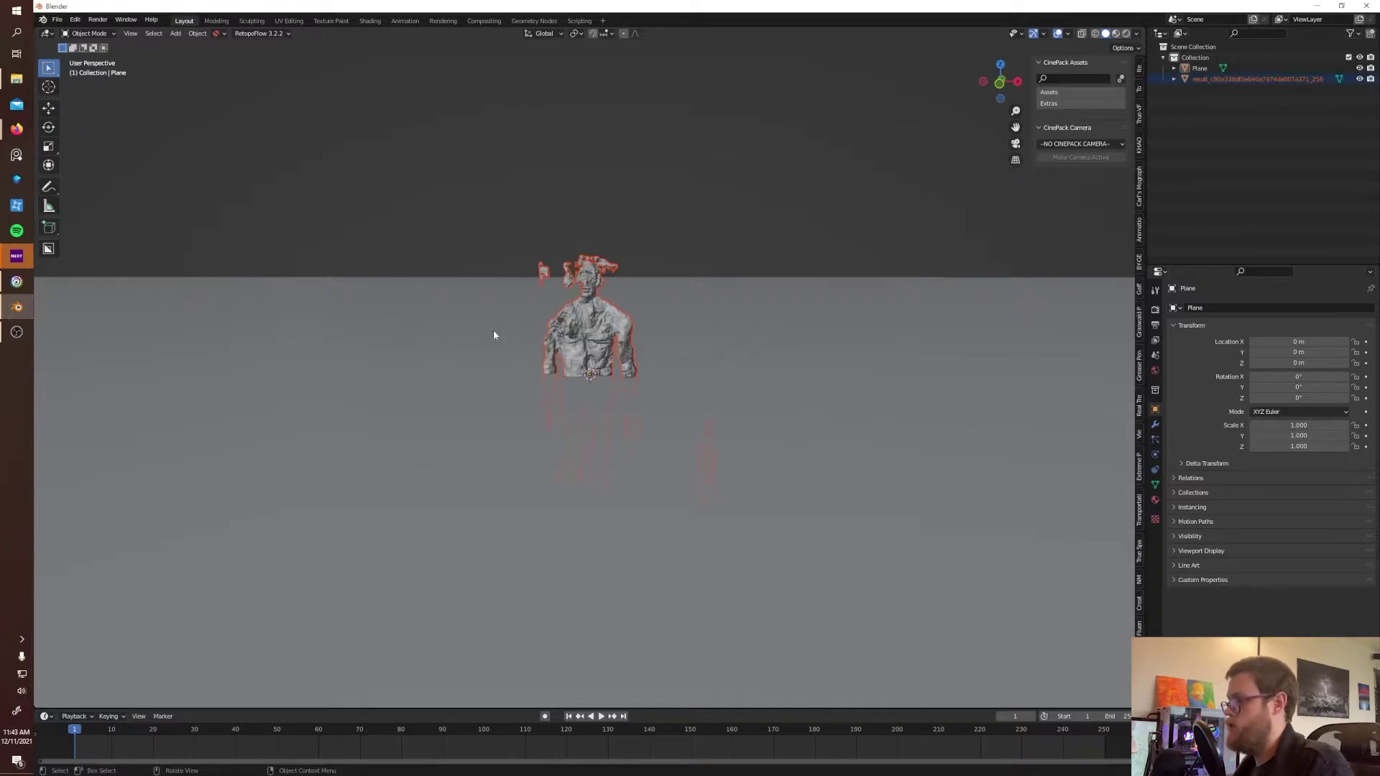
- In front view, move the imported meshes up along Z above the ground plane
{"action": "key", "text": "KP_1"}
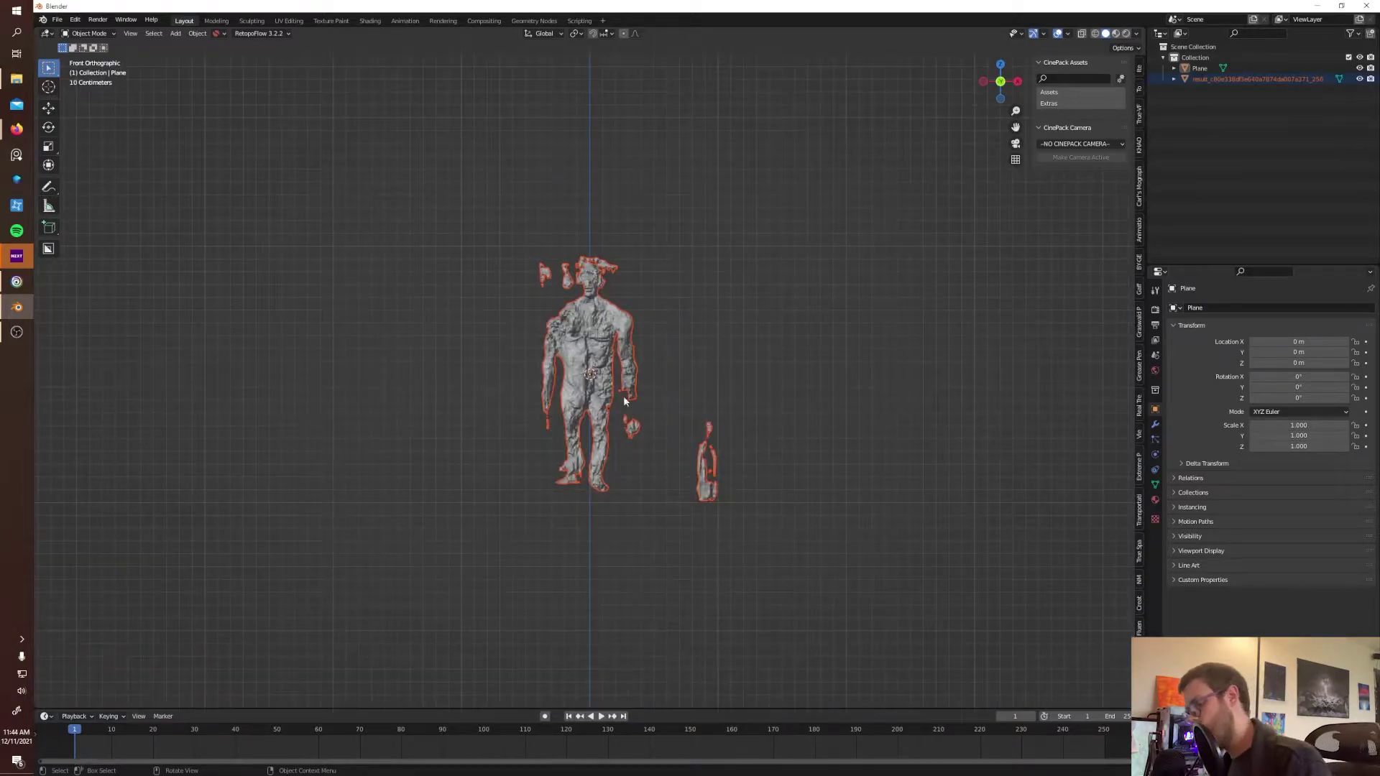
{"action": "scroll", "coordinate": [631, 431], "scroll_direction": "up", "scroll_amount": 4}
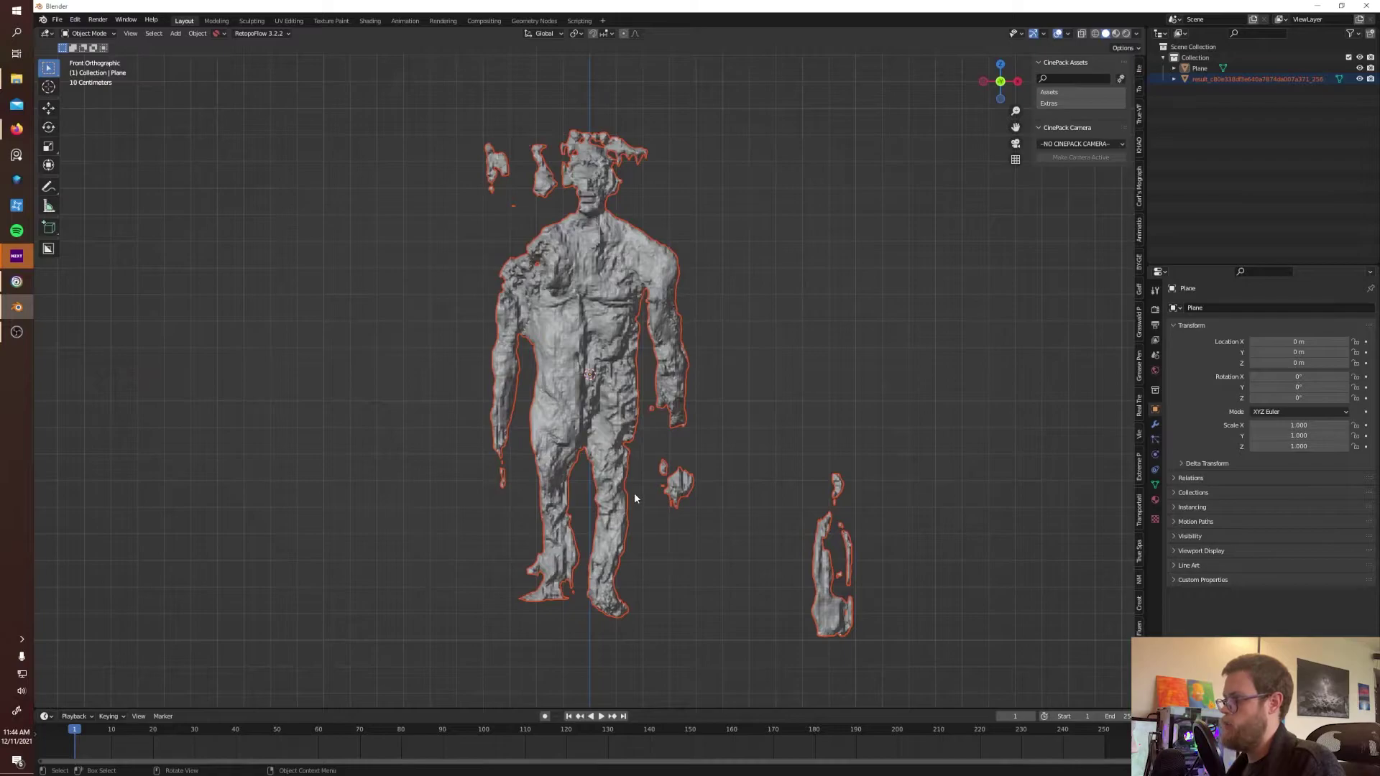
{"action": "key", "text": "g"}
{"action": "key", "text": "z"}
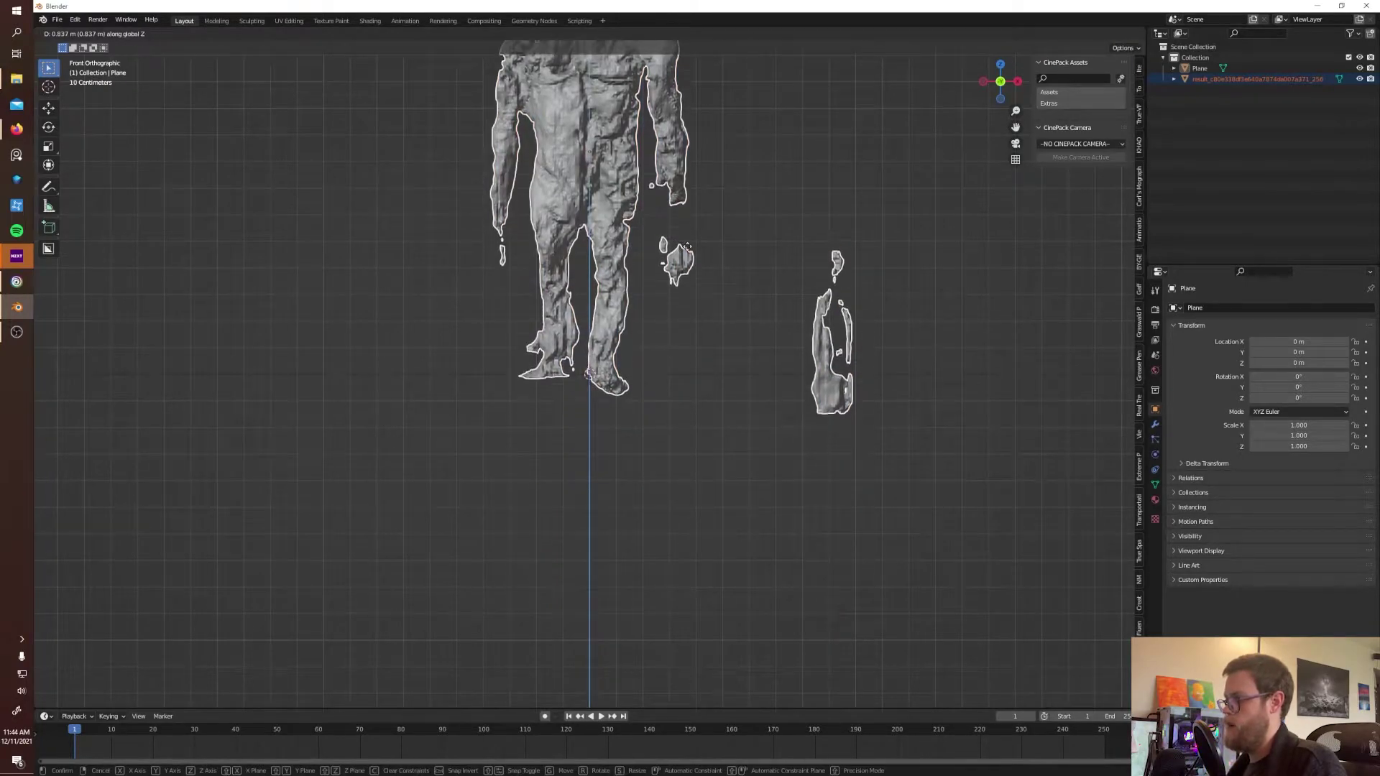
{"action": "left_click", "coordinate": [688, 247]}
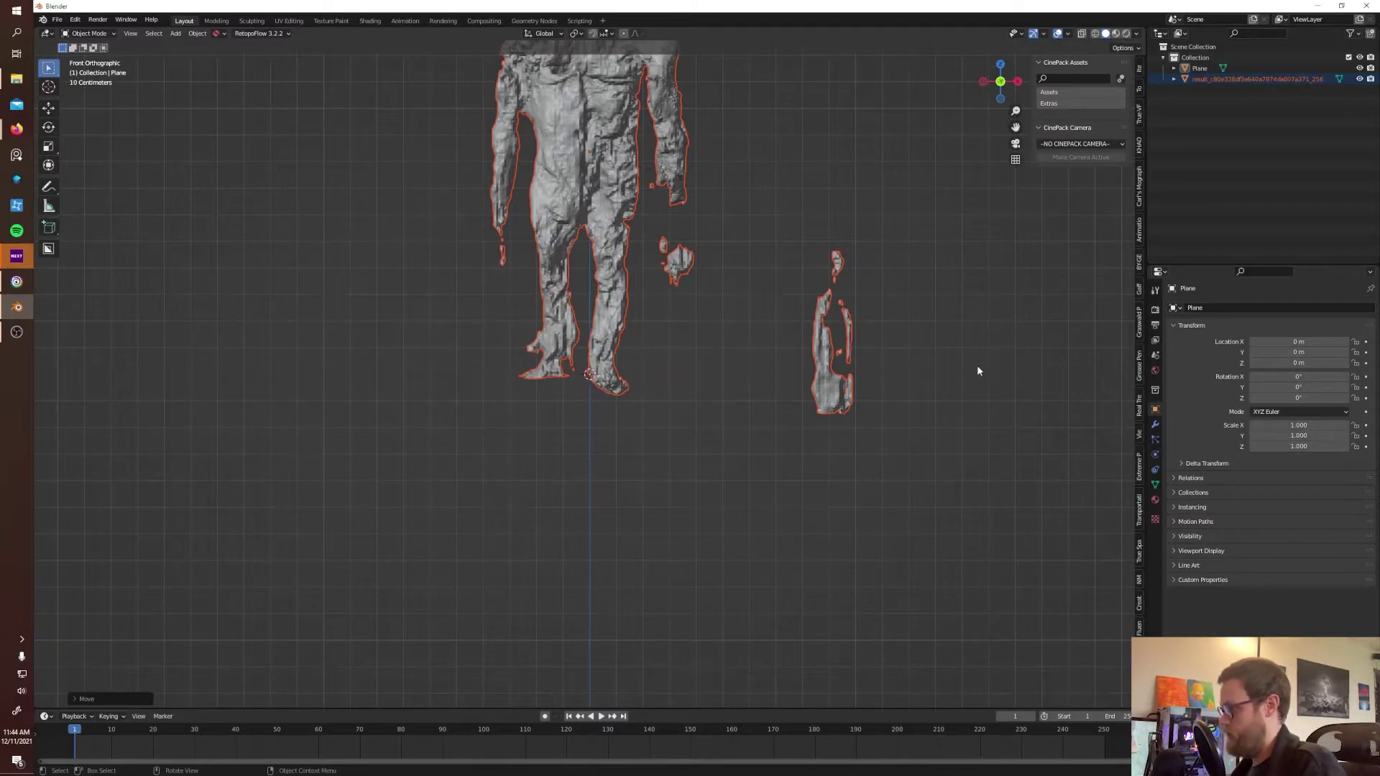
{"action": "middle_click_drag", "start_coordinate": [844, 409], "coordinate": [744, 348]}
- In Edit Mode on the character mesh, select only the connected main body piece
{"action": "left_click", "coordinate": [738, 310]}
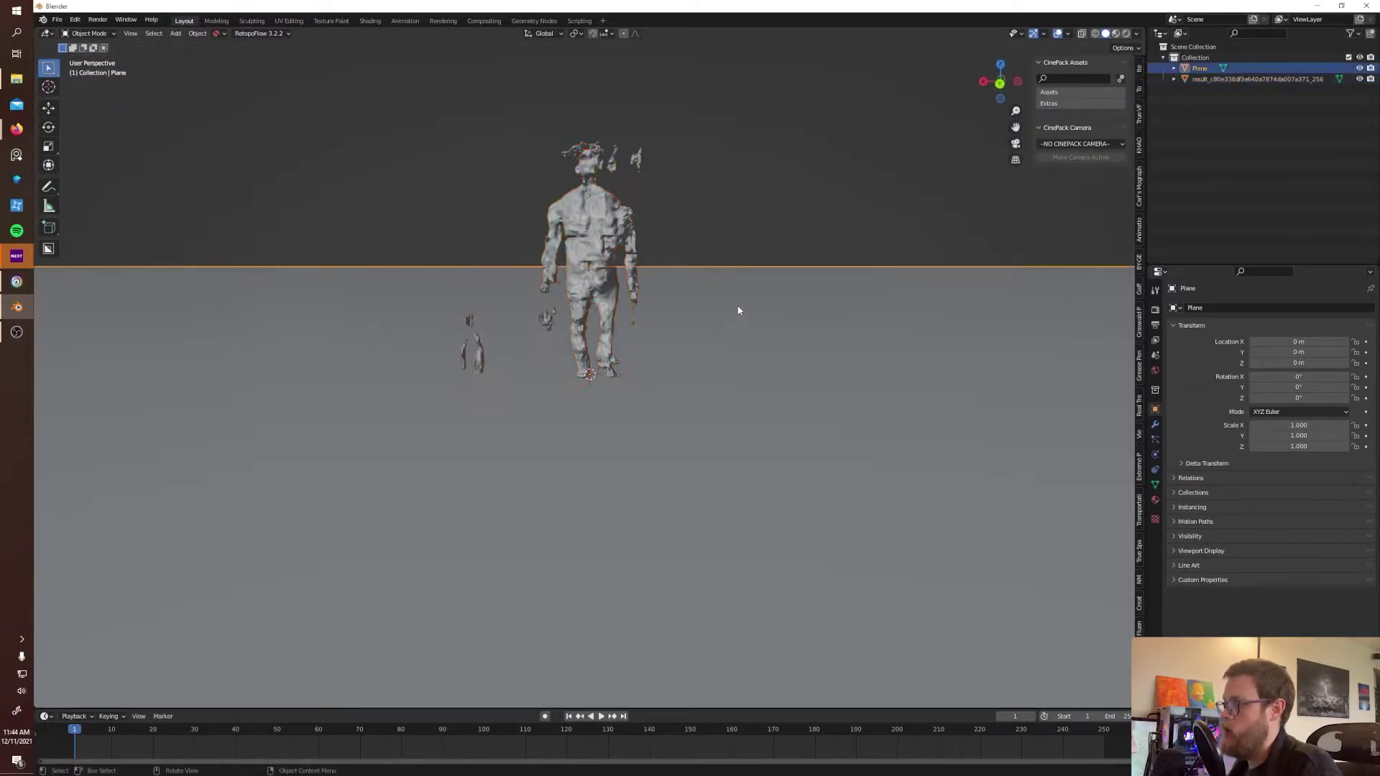
{"action": "left_click", "coordinate": [558, 245]}
{"action": "key", "text": "Tab"}
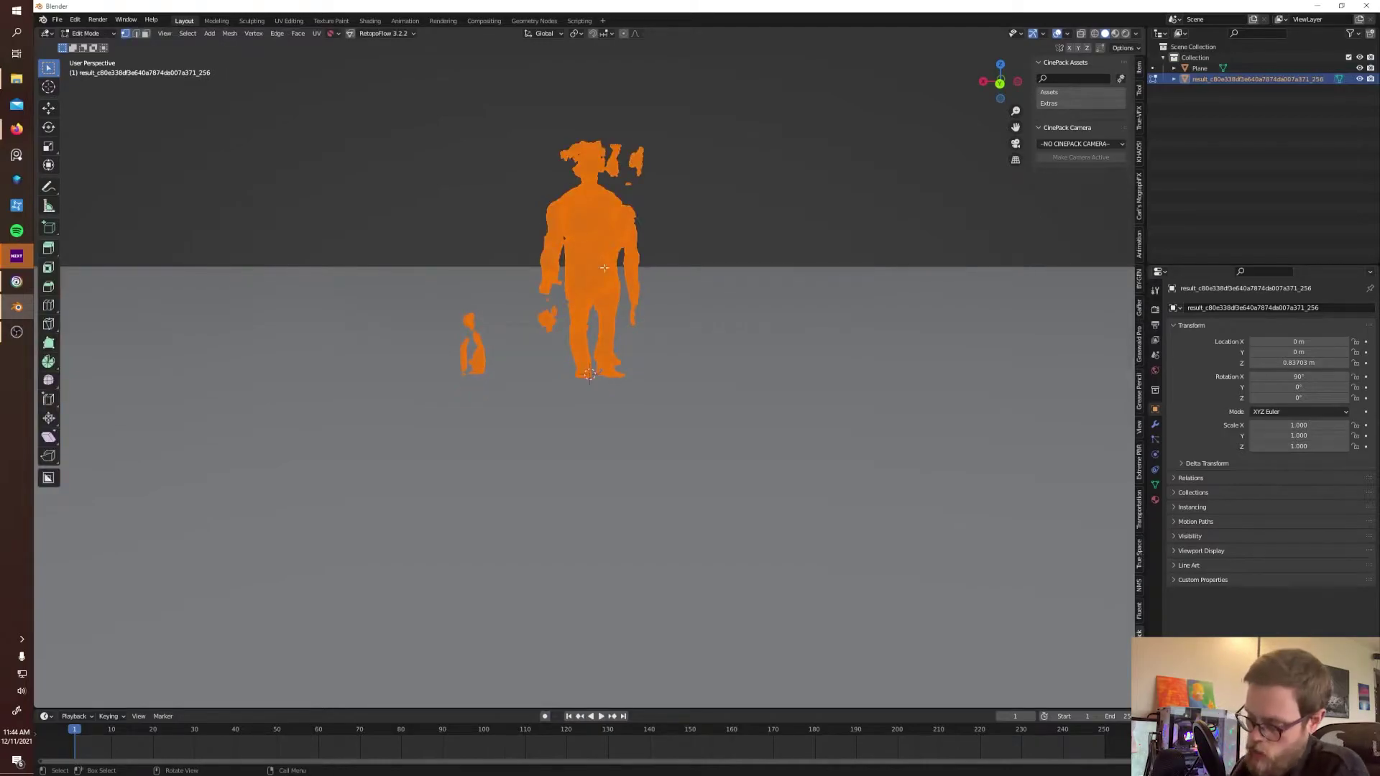
{"action": "key", "text": "alt+a"}
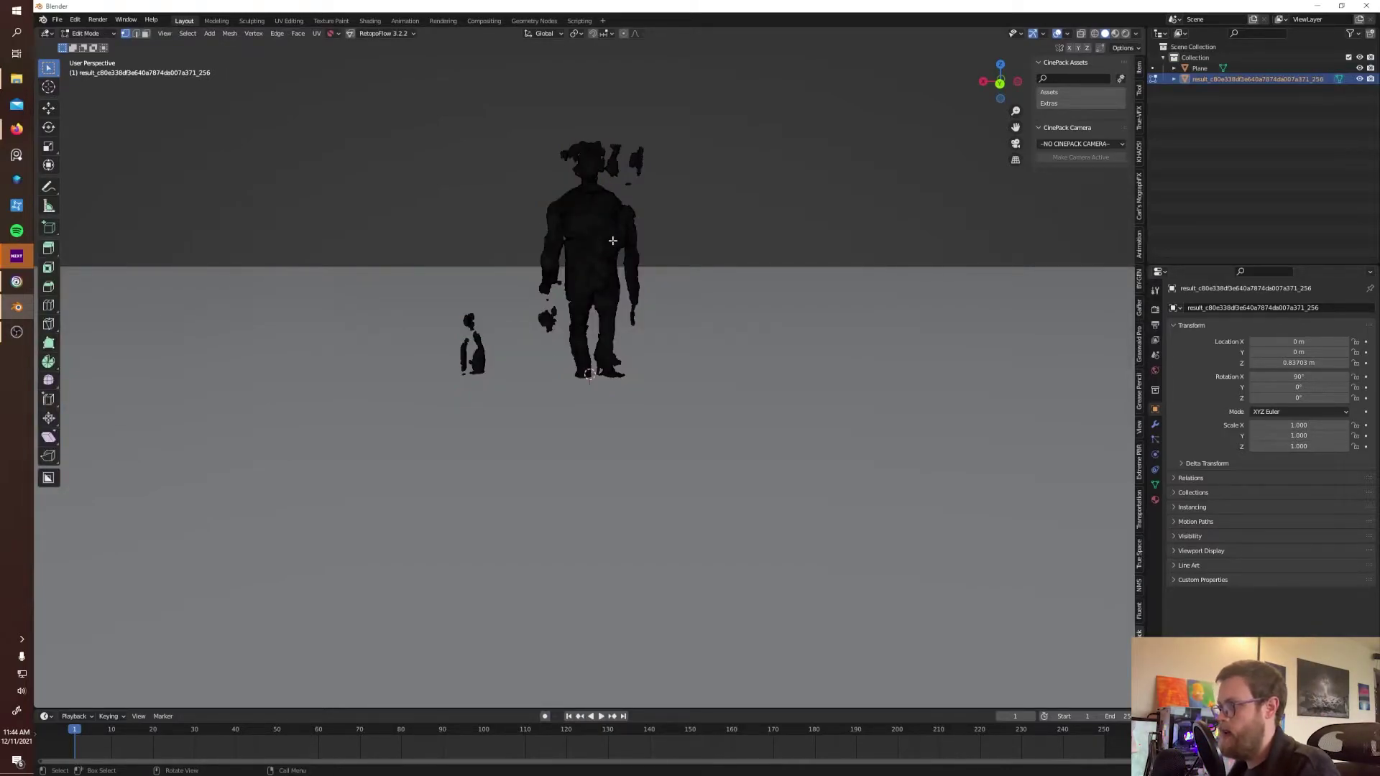
{"action": "key", "text": "l"}
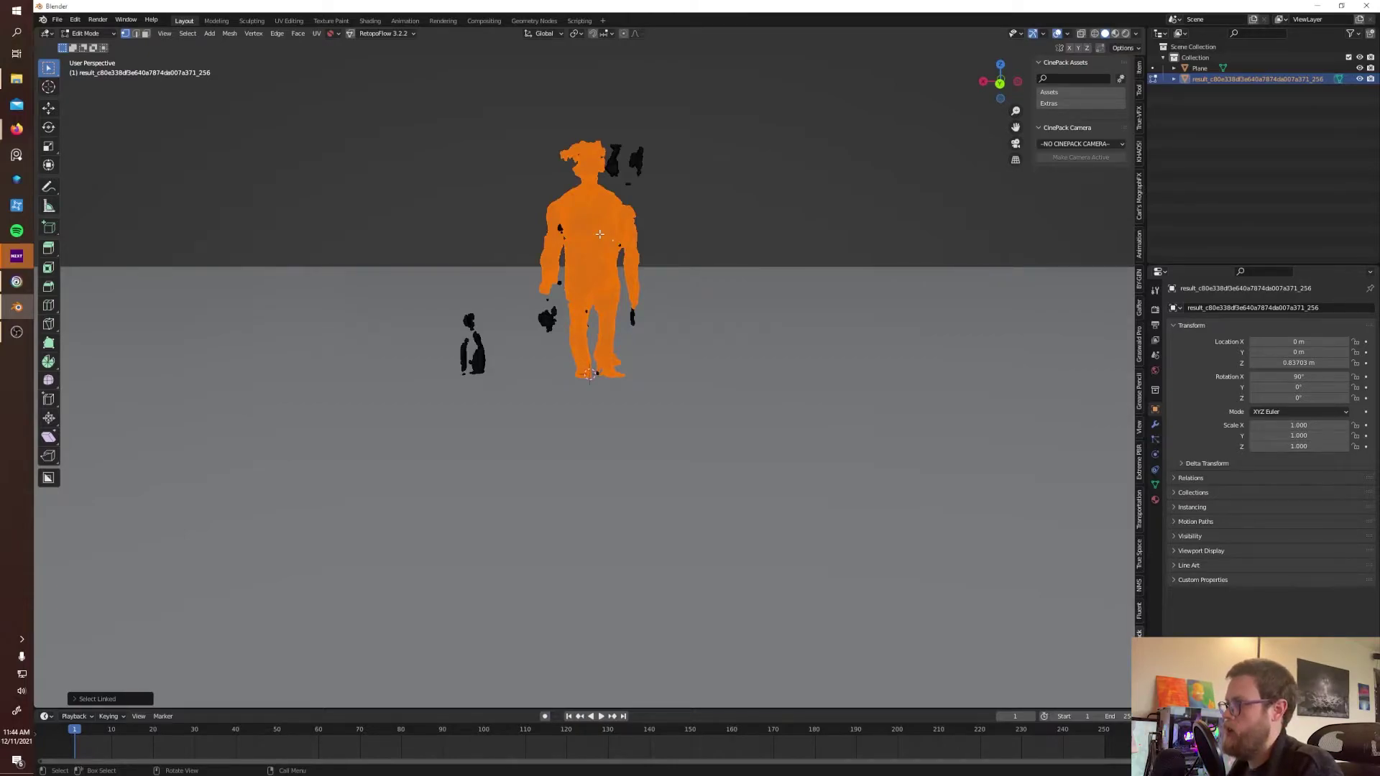
{"action": "key", "text": "n"}
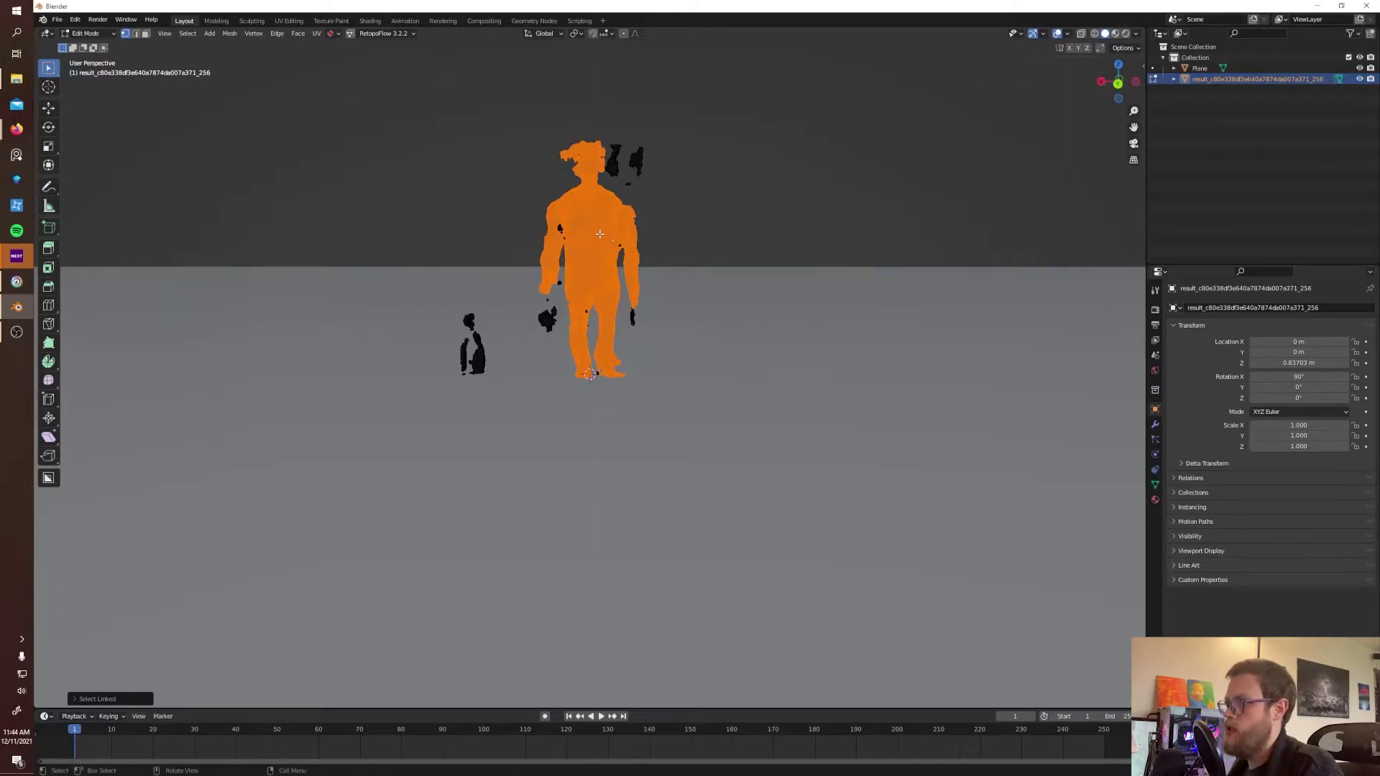
{"action": "left_click", "coordinate": [451, 253]}
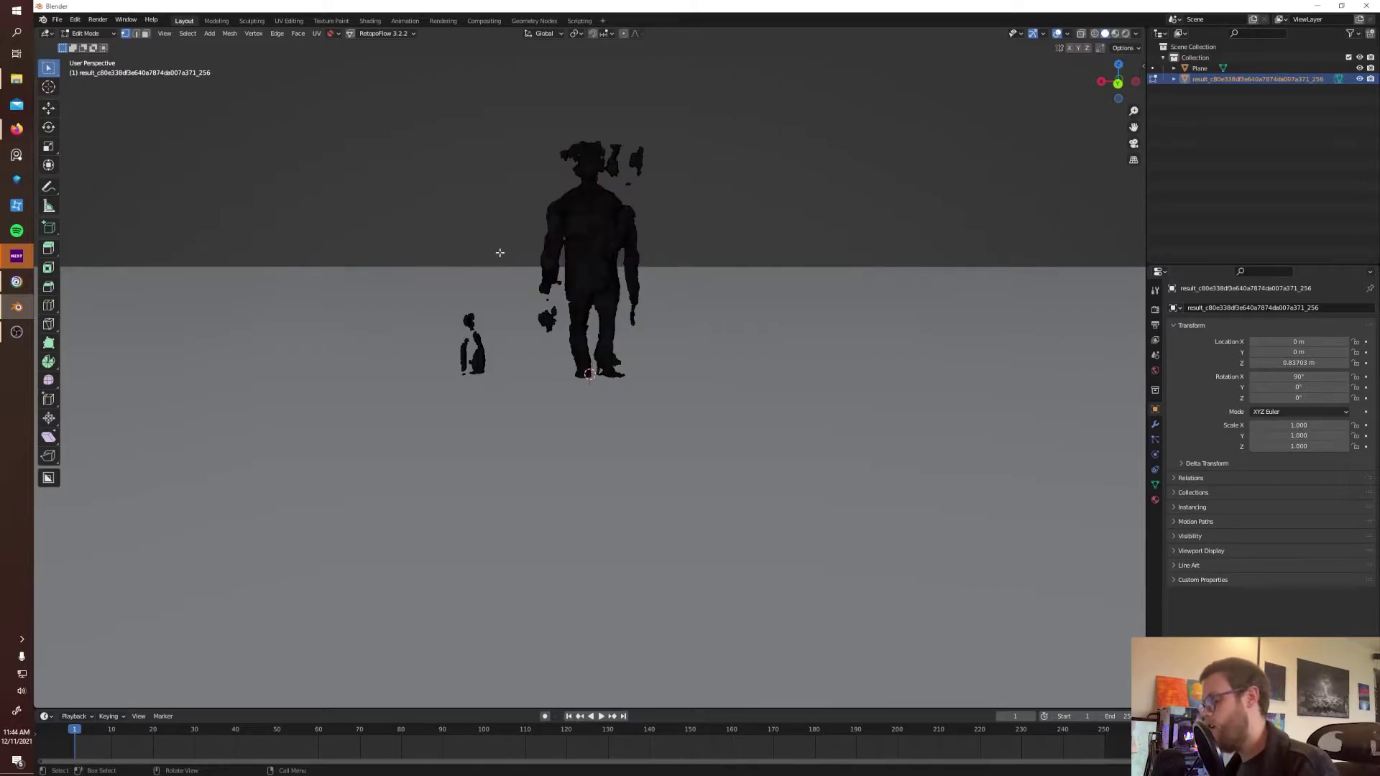
{"action": "left_click", "coordinate": [579, 215]}
{"action": "key", "text": "ctrl+l"}
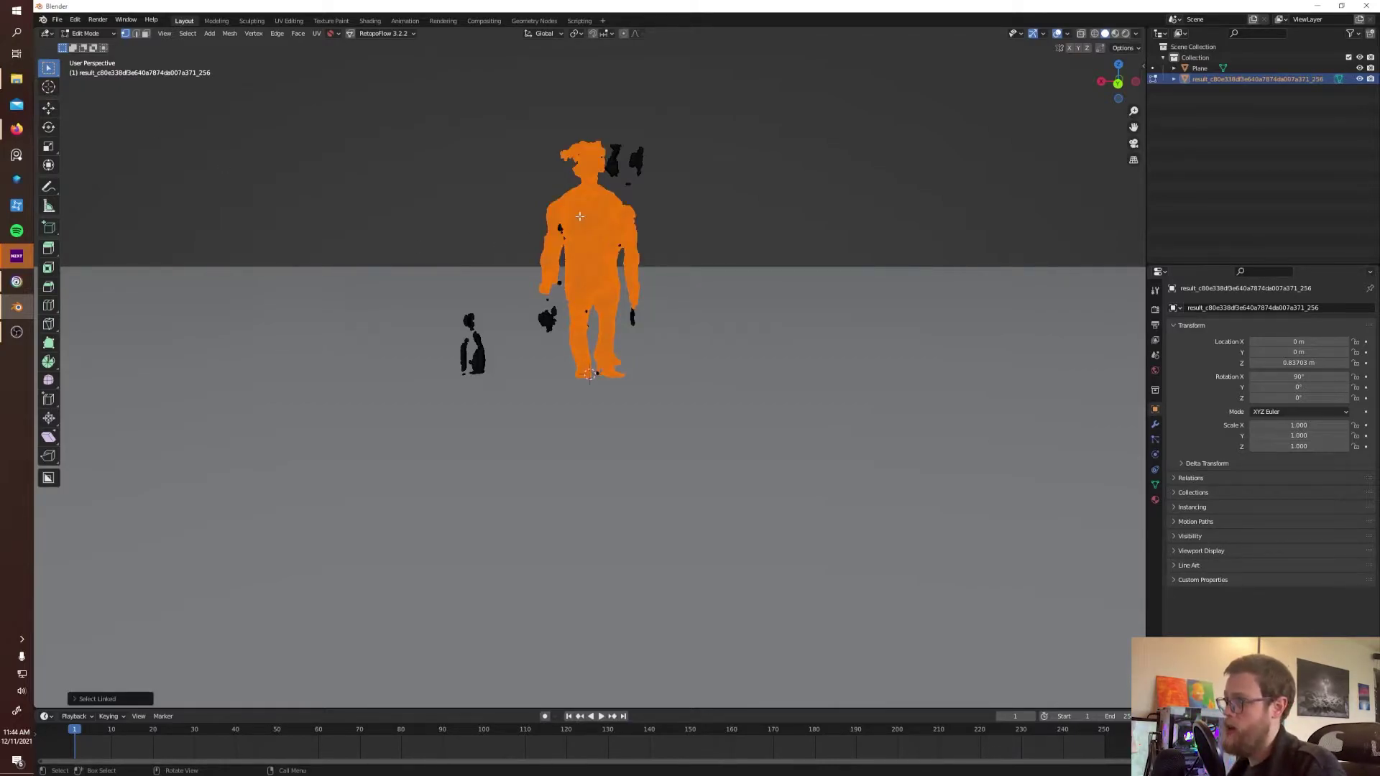
- Hide the body, delete all remaining fragment vertices, then reveal the body and exit Edit Mode
{"action": "key", "text": "h"}
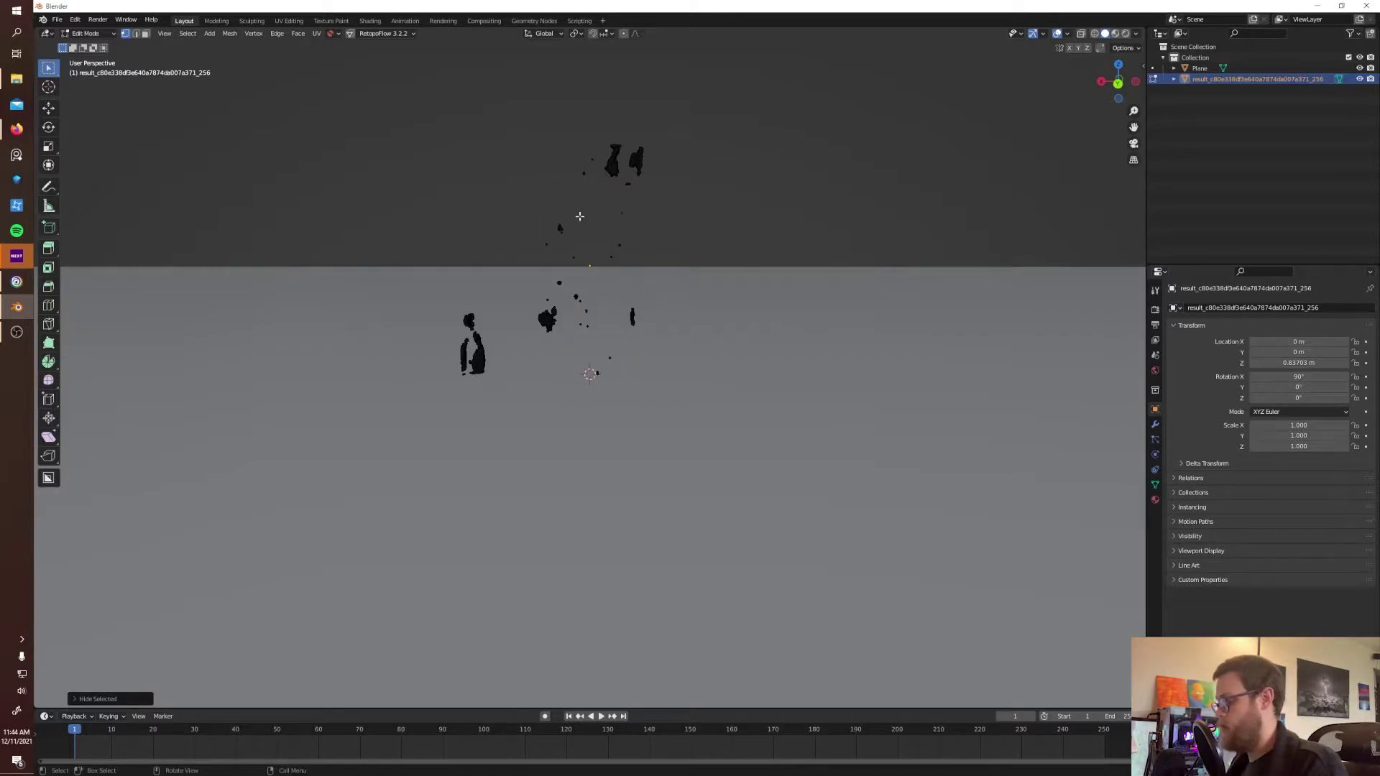
{"action": "key", "text": "a"}
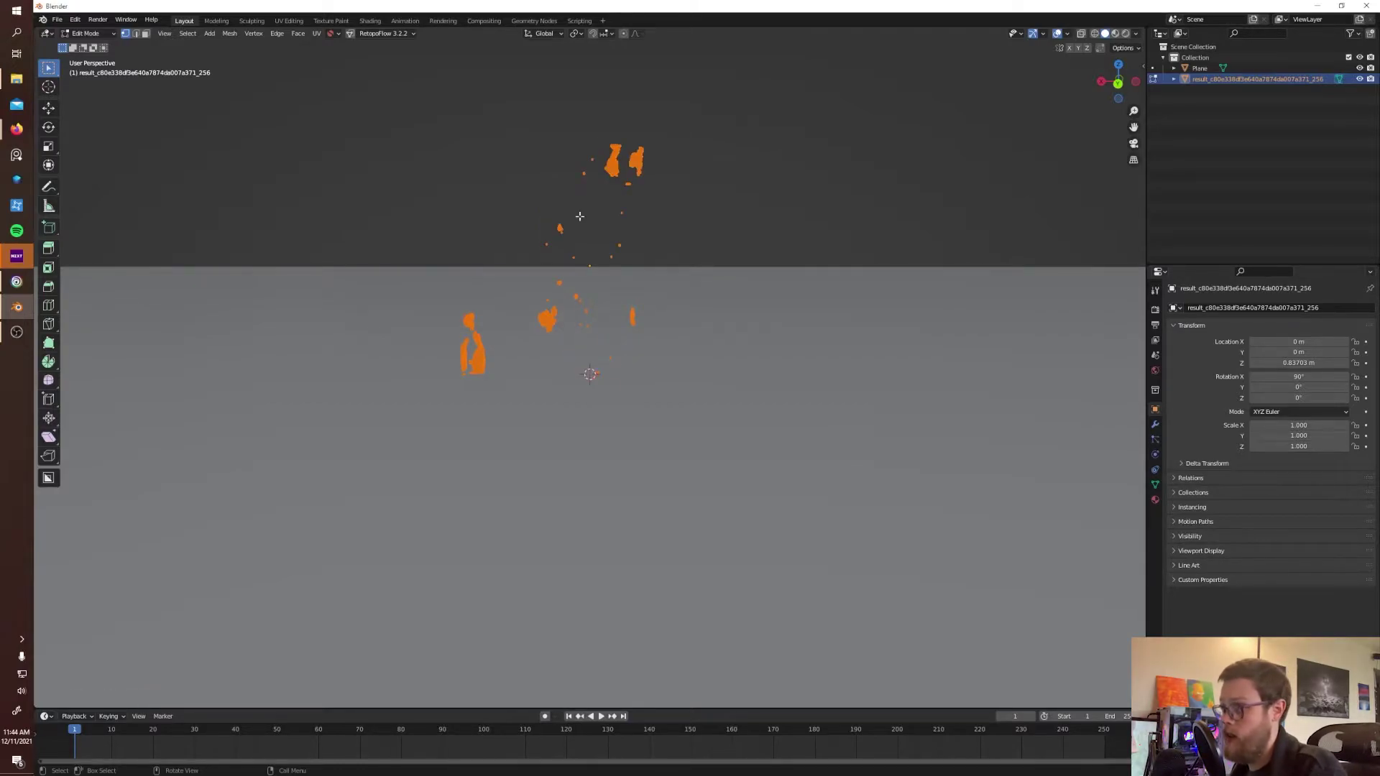
{"action": "key", "text": "x"}
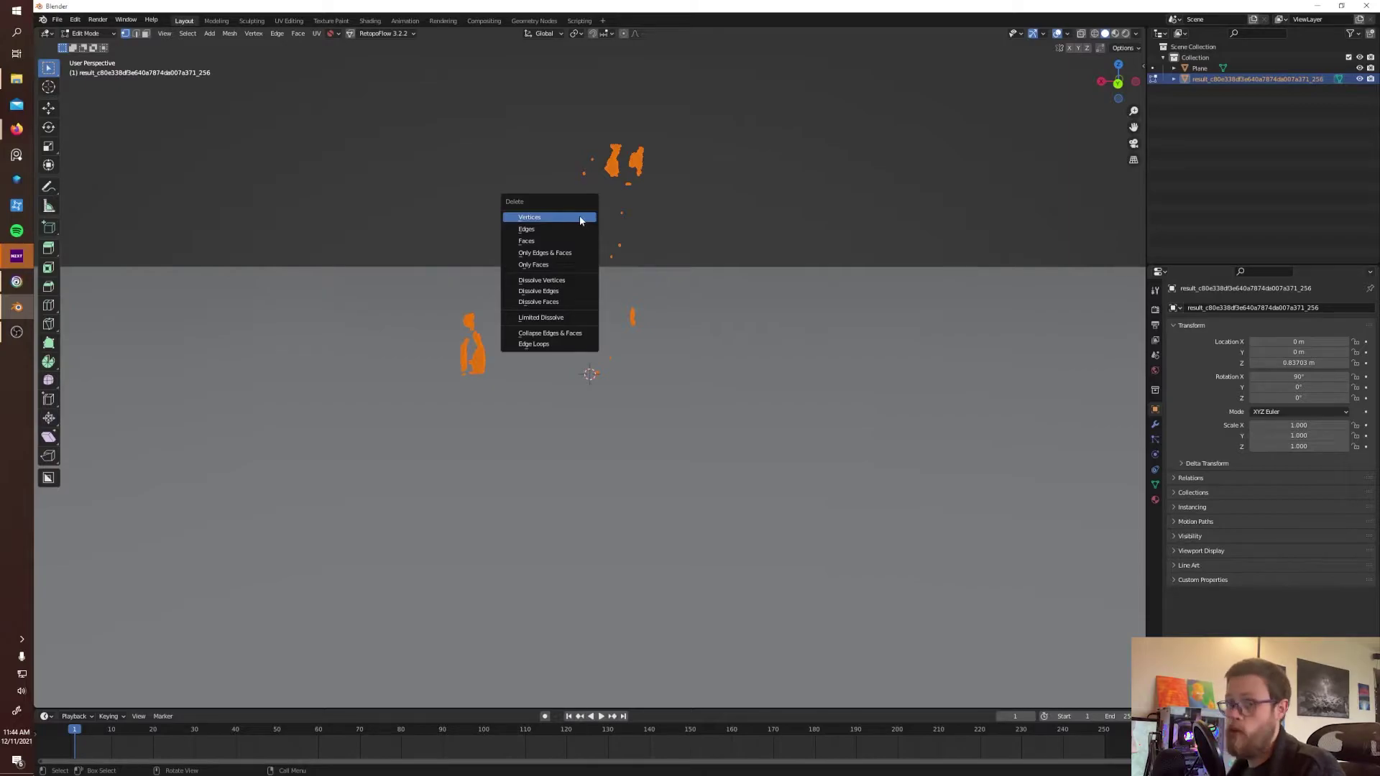
{"action": "left_click", "coordinate": [580, 218]}
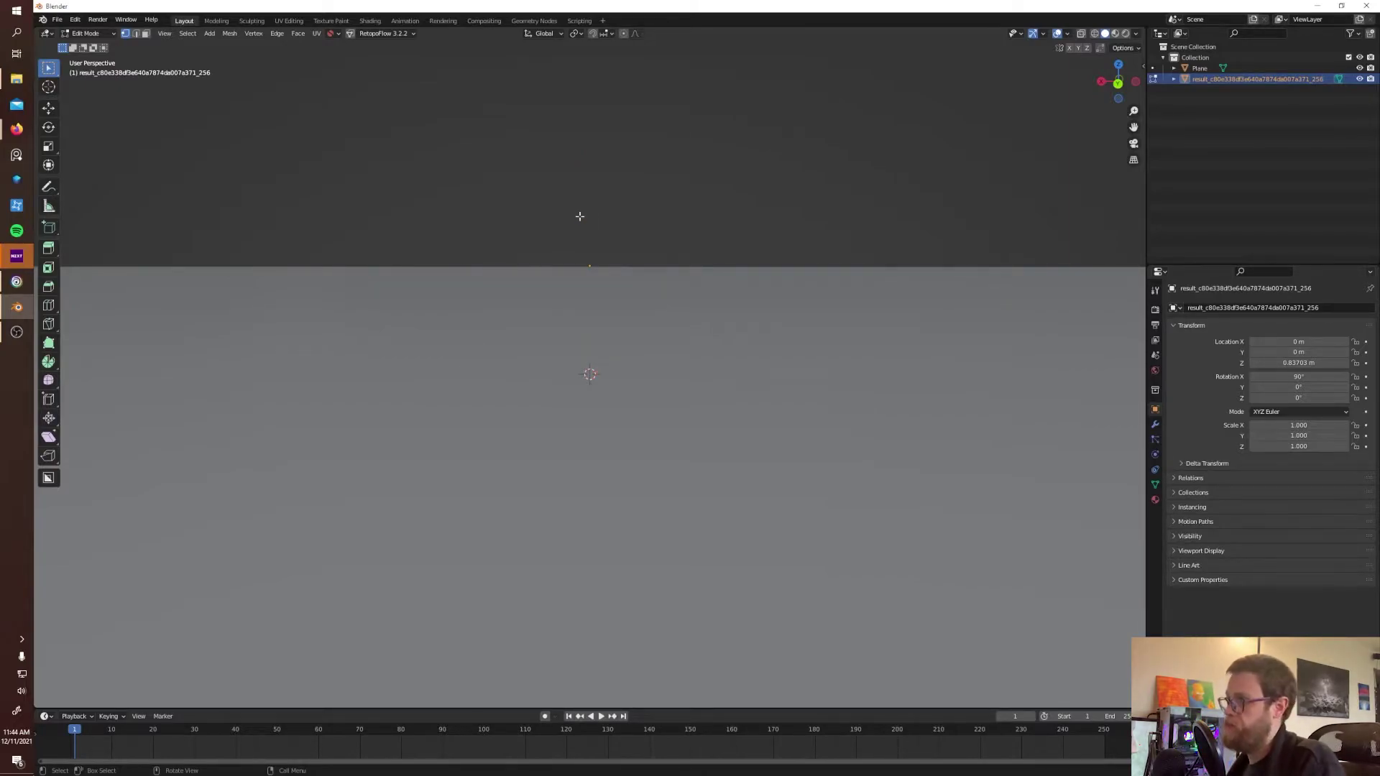
{"action": "key", "text": "alt+h"}
{"action": "key", "text": "alt+a"}
{"action": "middle_click_drag", "start_coordinate": [478, 156], "coordinate": [646, 135]}
{"action": "key", "text": "Tab"}
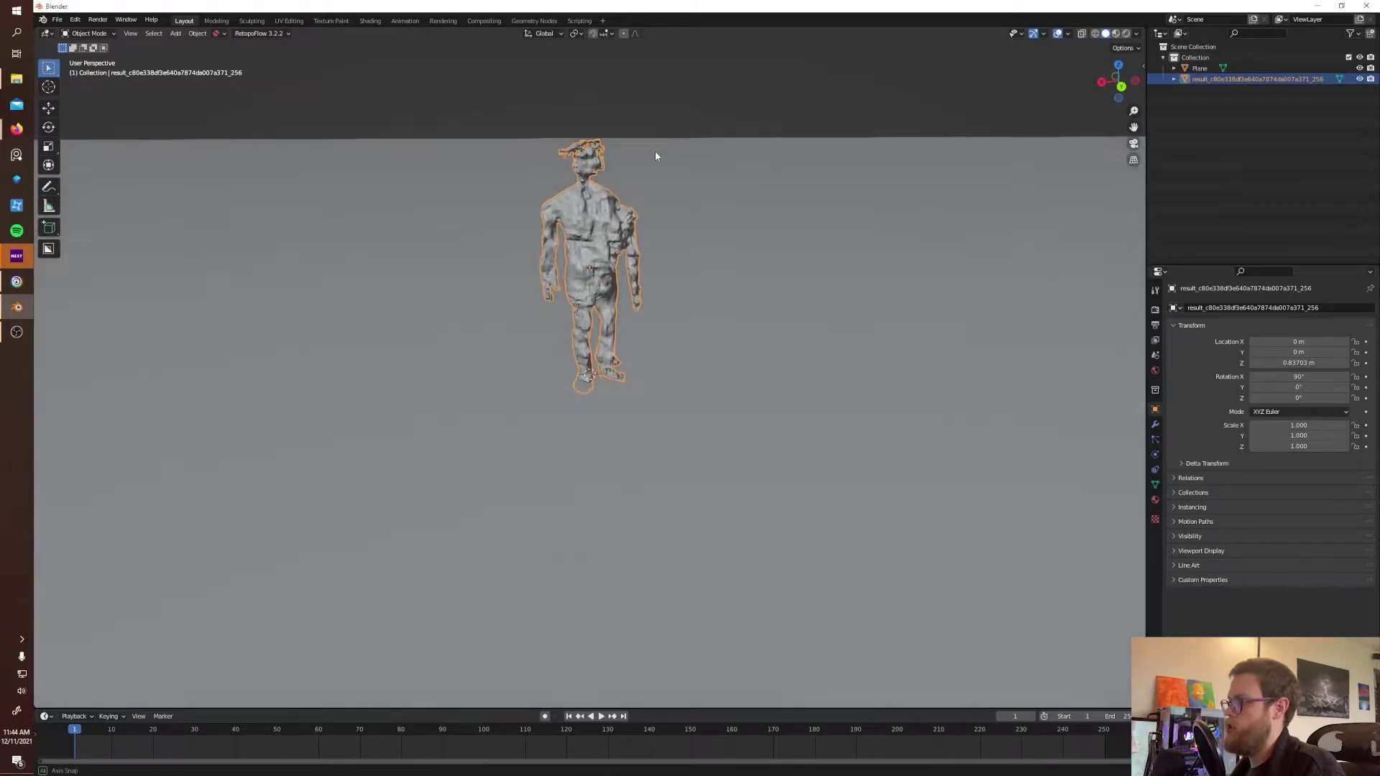
- Apply smooth shading to the character mesh and inspect the result
{"action": "scroll", "coordinate": [671, 209], "scroll_direction": "up", "scroll_amount": 3}
{"action": "middle_click_drag", "start_coordinate": [691, 248], "coordinate": [636, 256]}
{"action": "right_click", "coordinate": [598, 206]}
{"action": "left_click", "coordinate": [598, 201]}
{"action": "middle_click_drag", "start_coordinate": [703, 219], "coordinate": [701, 255]}
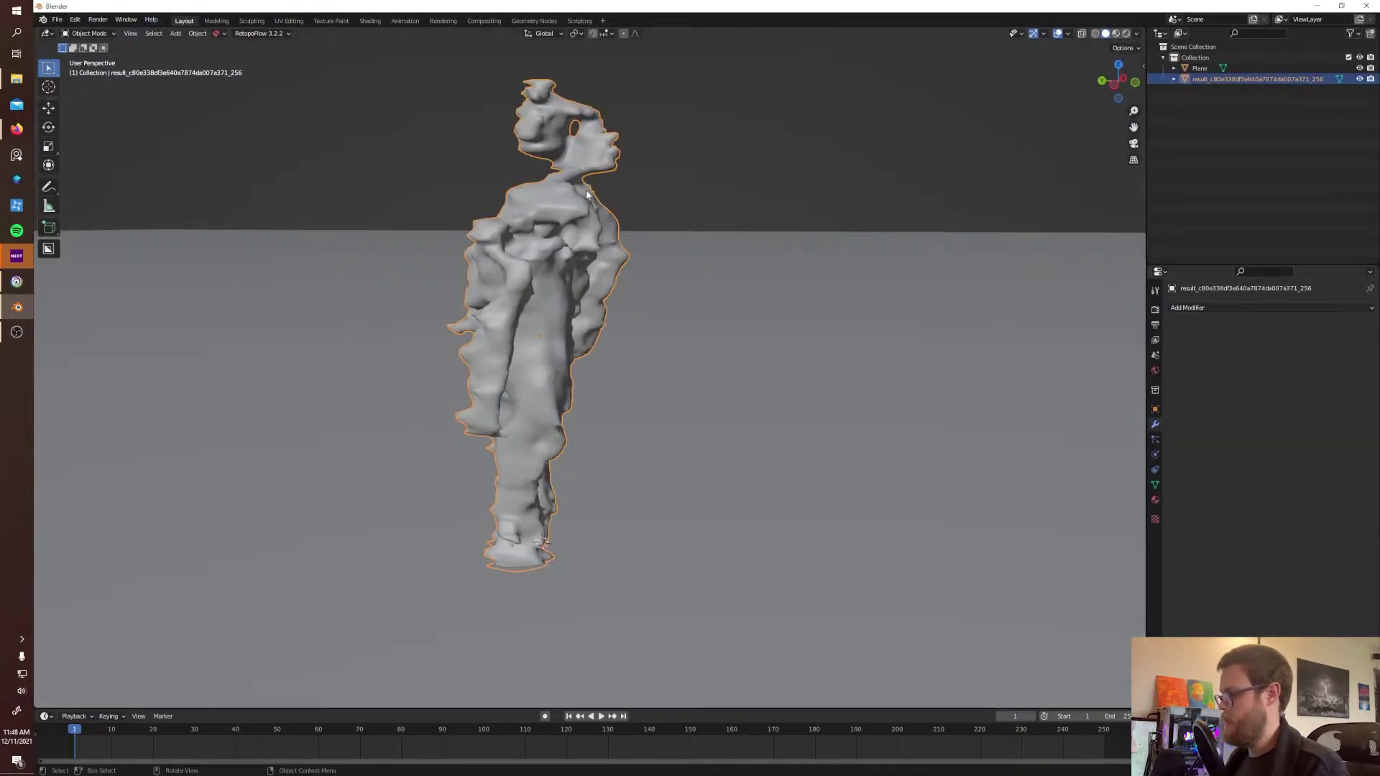
{"action": "middle_click_drag", "start_coordinate": [587, 194], "coordinate": [740, 413]}
- Delete the ground plane and reposition the monster mesh along Z in front view
{"action": "left_click", "coordinate": [742, 416]}
{"action": "key", "text": "Delete"}
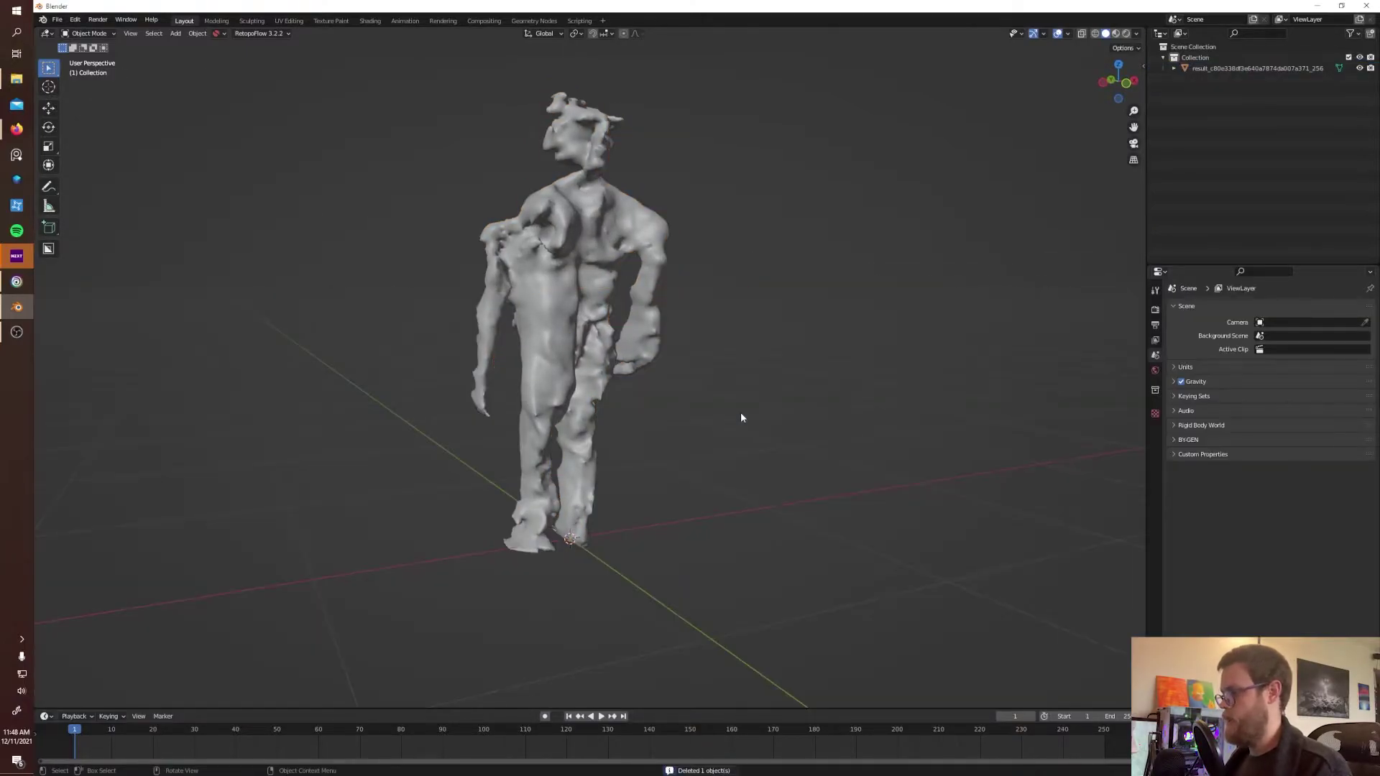
{"action": "left_click", "coordinate": [578, 337]}
{"action": "key", "text": "KP_1"}
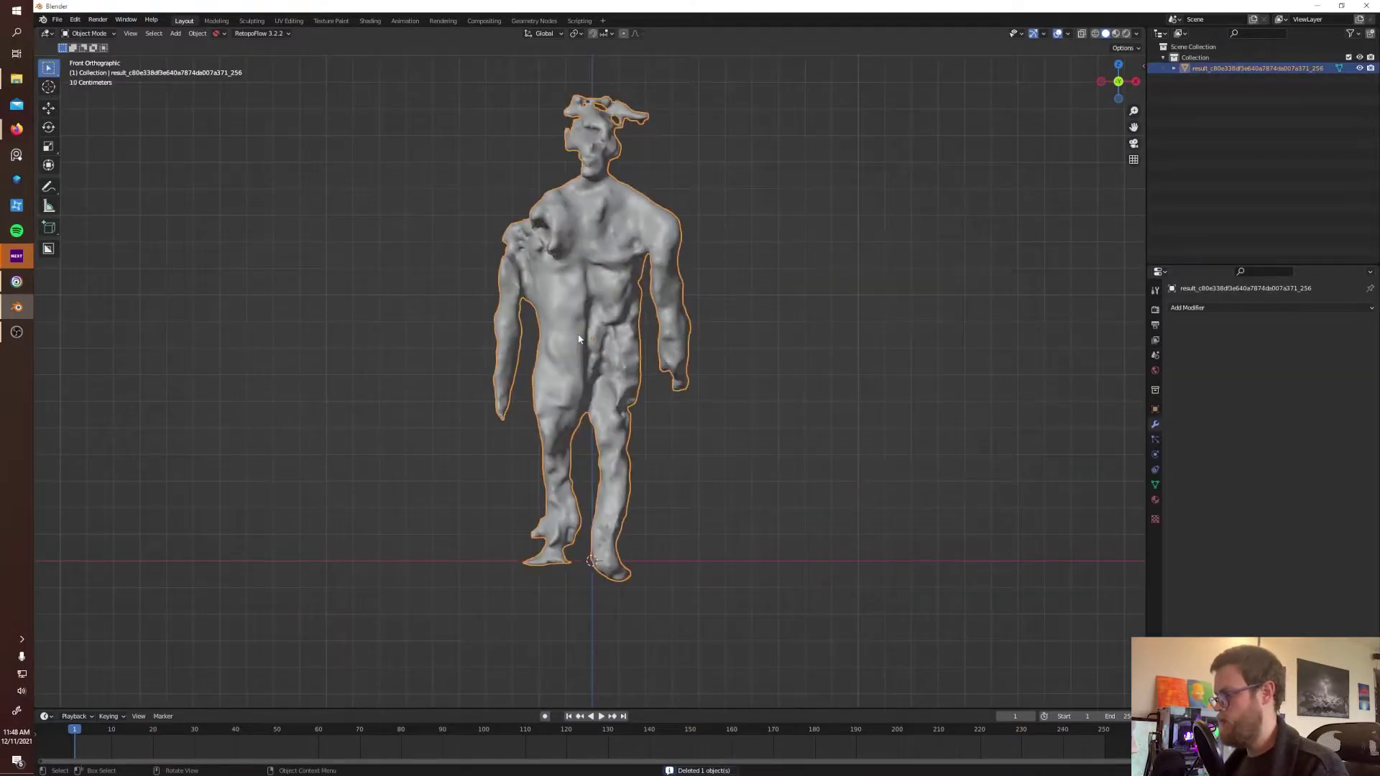
{"action": "key", "text": "Escape"}
{"action": "key", "text": "g"}
{"action": "key", "text": "z"}
{"action": "left_click", "coordinate": [615, 473]}
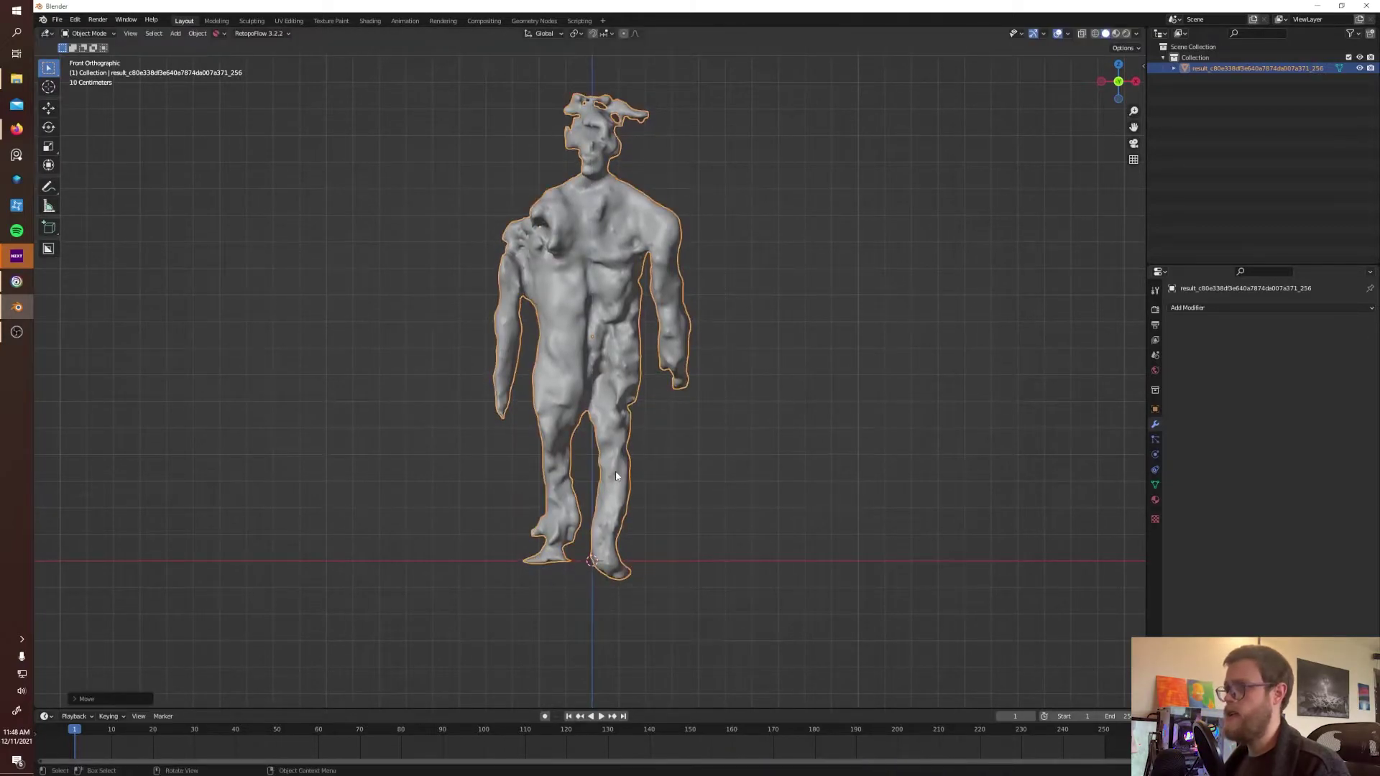
{"action": "left_click", "coordinate": [317, 407]}
{"action": "middle_click_drag", "start_coordinate": [316, 407], "coordinate": [46, 6]}
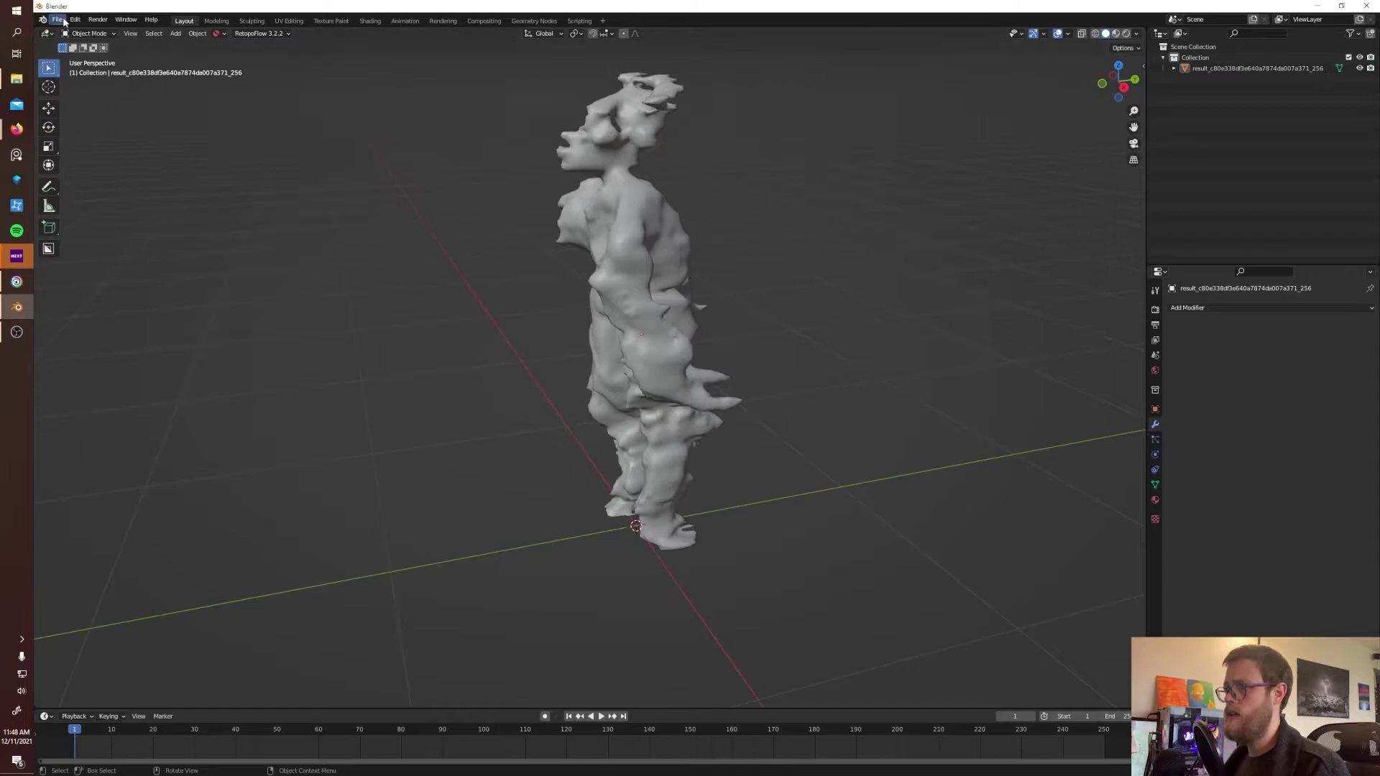
- Export the monster mesh as a Wavefront OBJ file
{"action": "left_click", "coordinate": [58, 19]}
{"action": "mouse_move", "coordinate": [94, 179]}
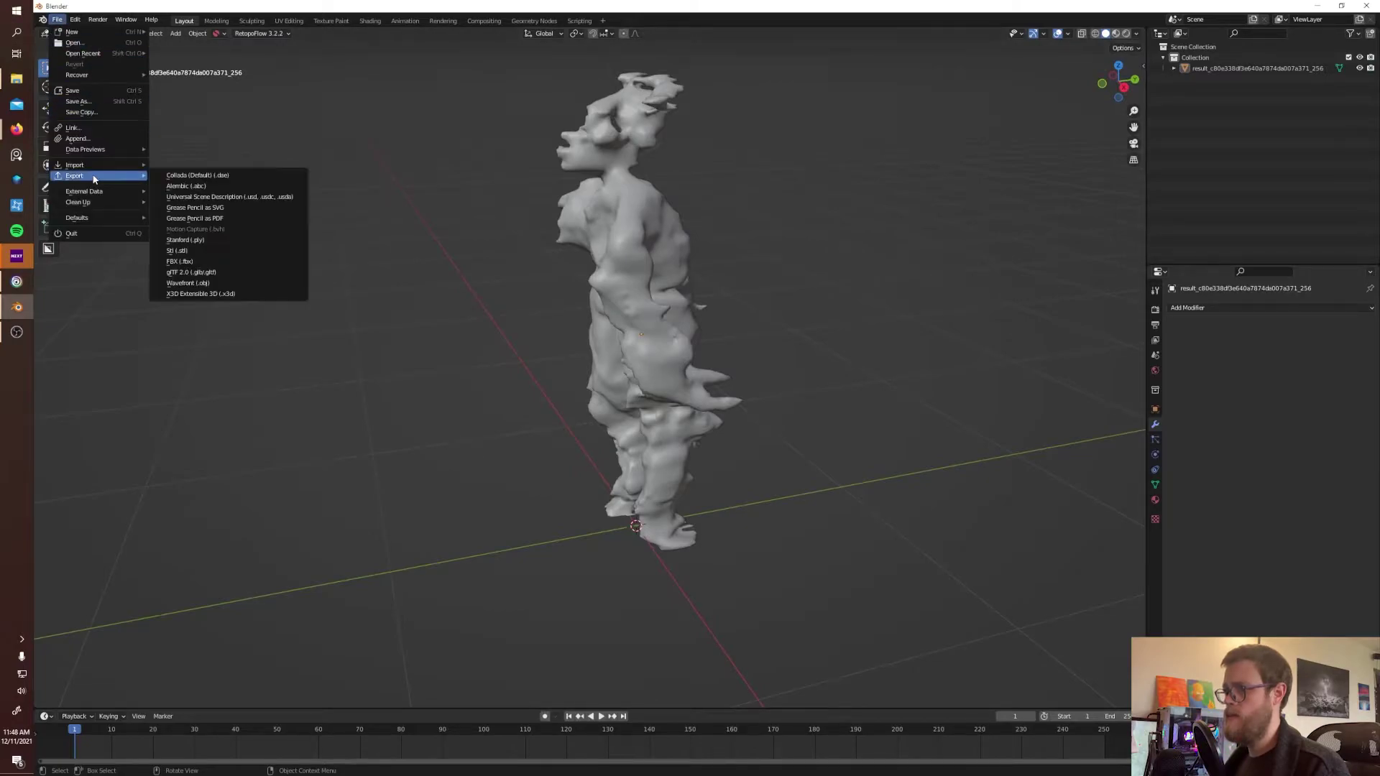
{"action": "left_click", "coordinate": [229, 285]}
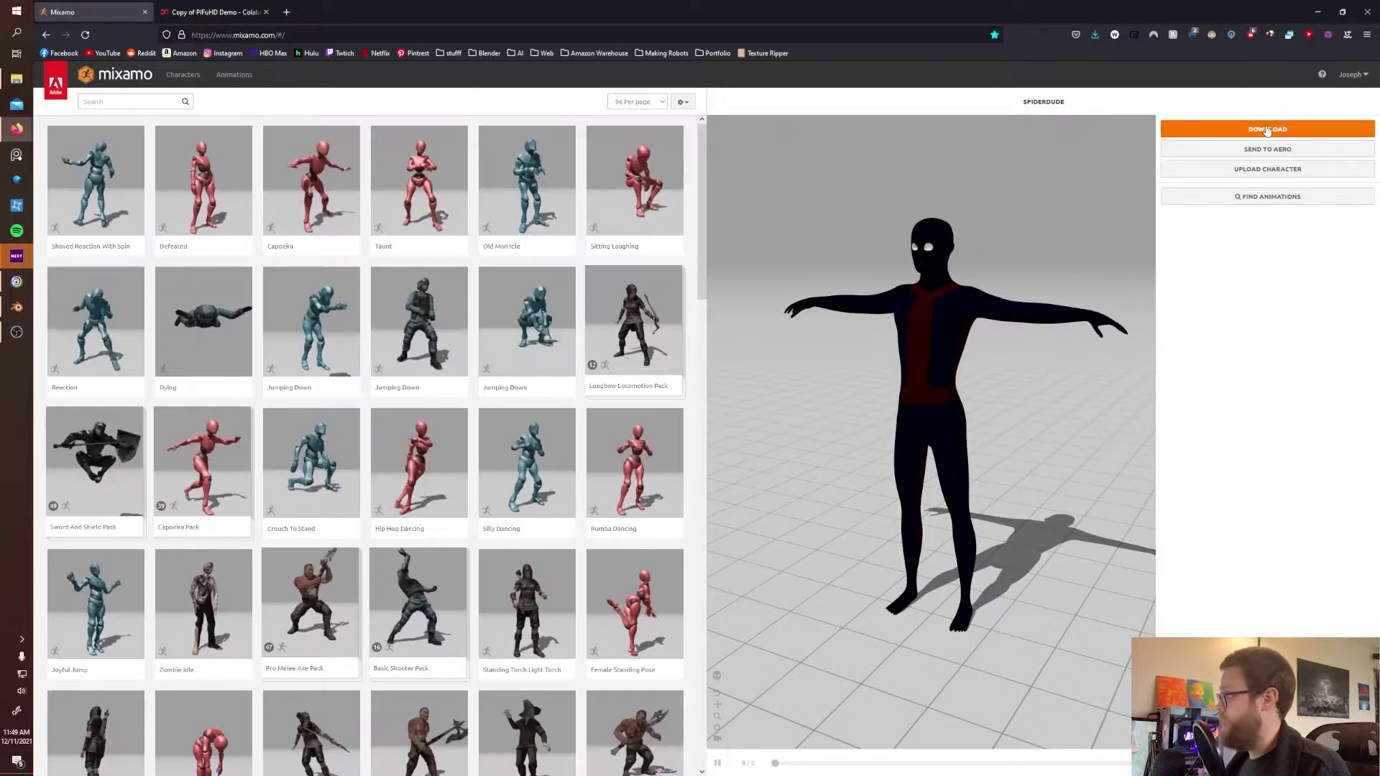
- Upload monster.obj from the Desktop into Mixamo's Upload Character drop zone
{"action": "left_click", "coordinate": [1268, 168]}
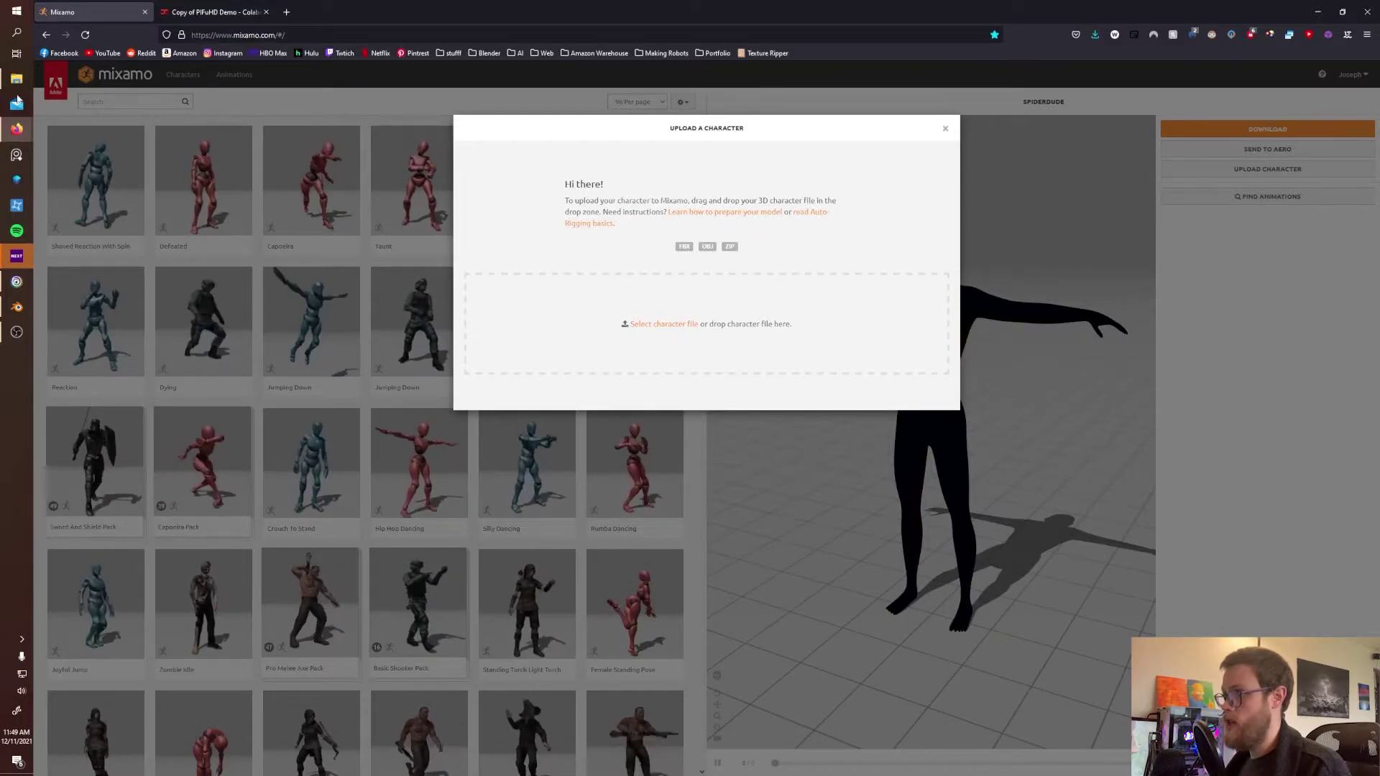
{"action": "left_click", "coordinate": [6, 79]}
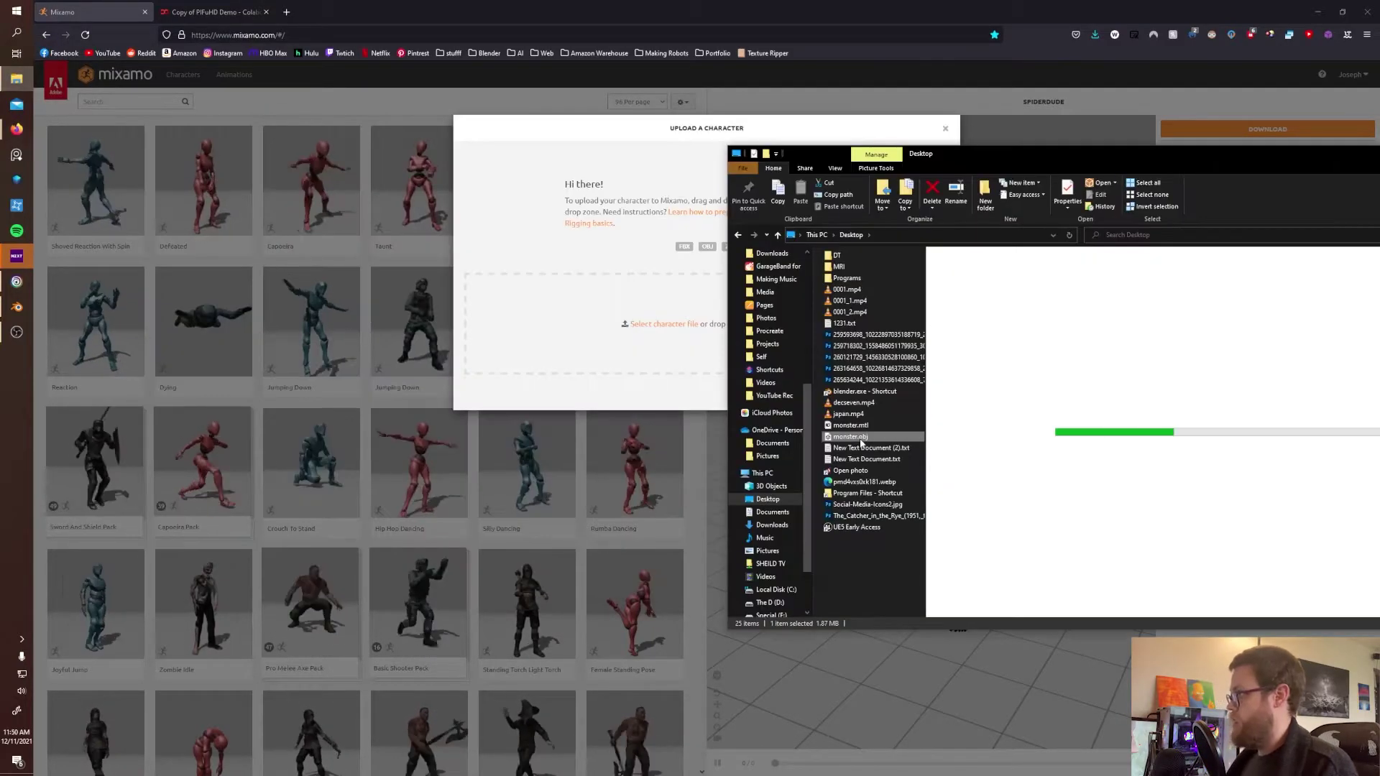
{"action": "left_click_drag", "start_coordinate": [850, 436], "coordinate": [619, 321]}
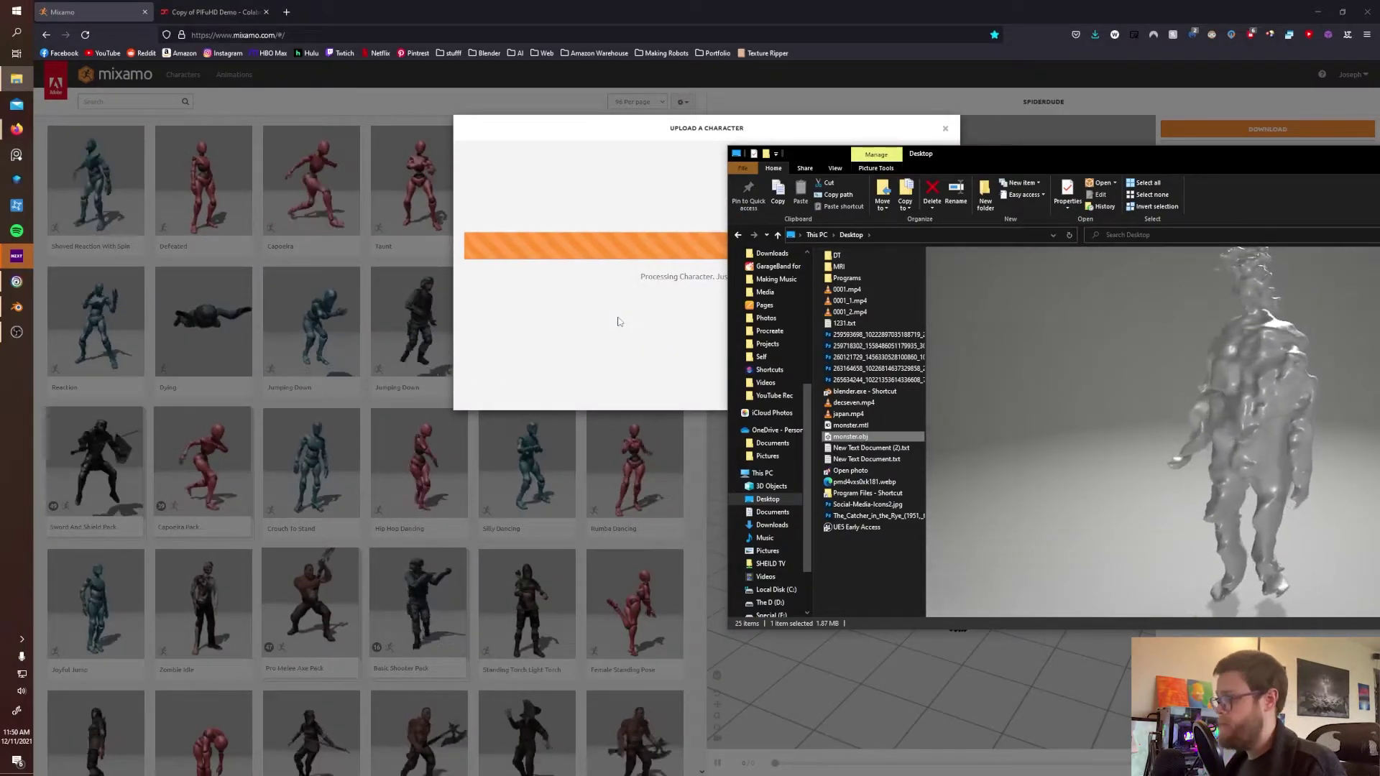
{"action": "left_click", "coordinate": [619, 321]}
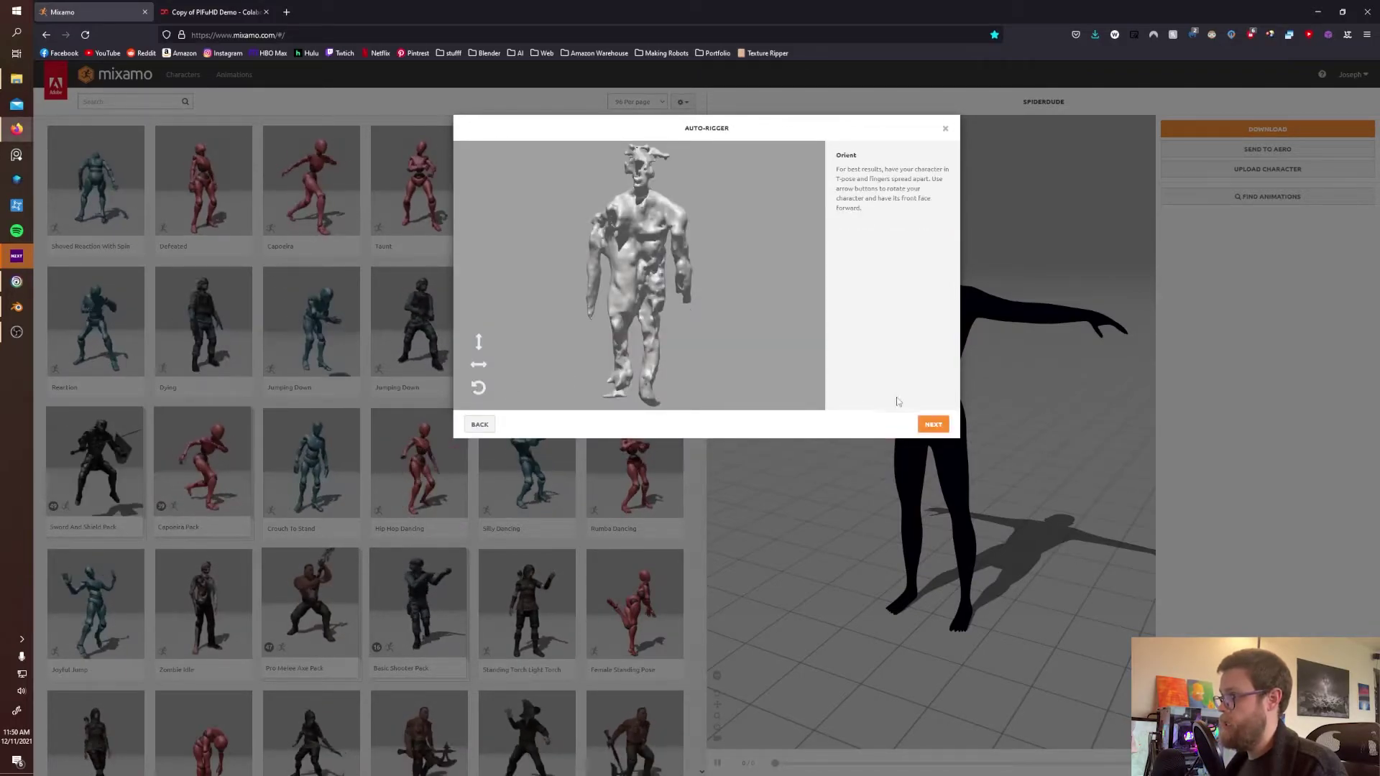
- Move past the Orient step and drag the chin and wrist markers onto the monster's body
{"action": "left_click", "coordinate": [934, 425]}
{"action": "mouse_move", "coordinate": [513, 276]}
{"action": "left_mouse_down"}
{"action": "mouse_move", "coordinate": [557, 276]}
{"action": "mouse_move", "coordinate": [640, 181]}
{"action": "left_mouse_up"}
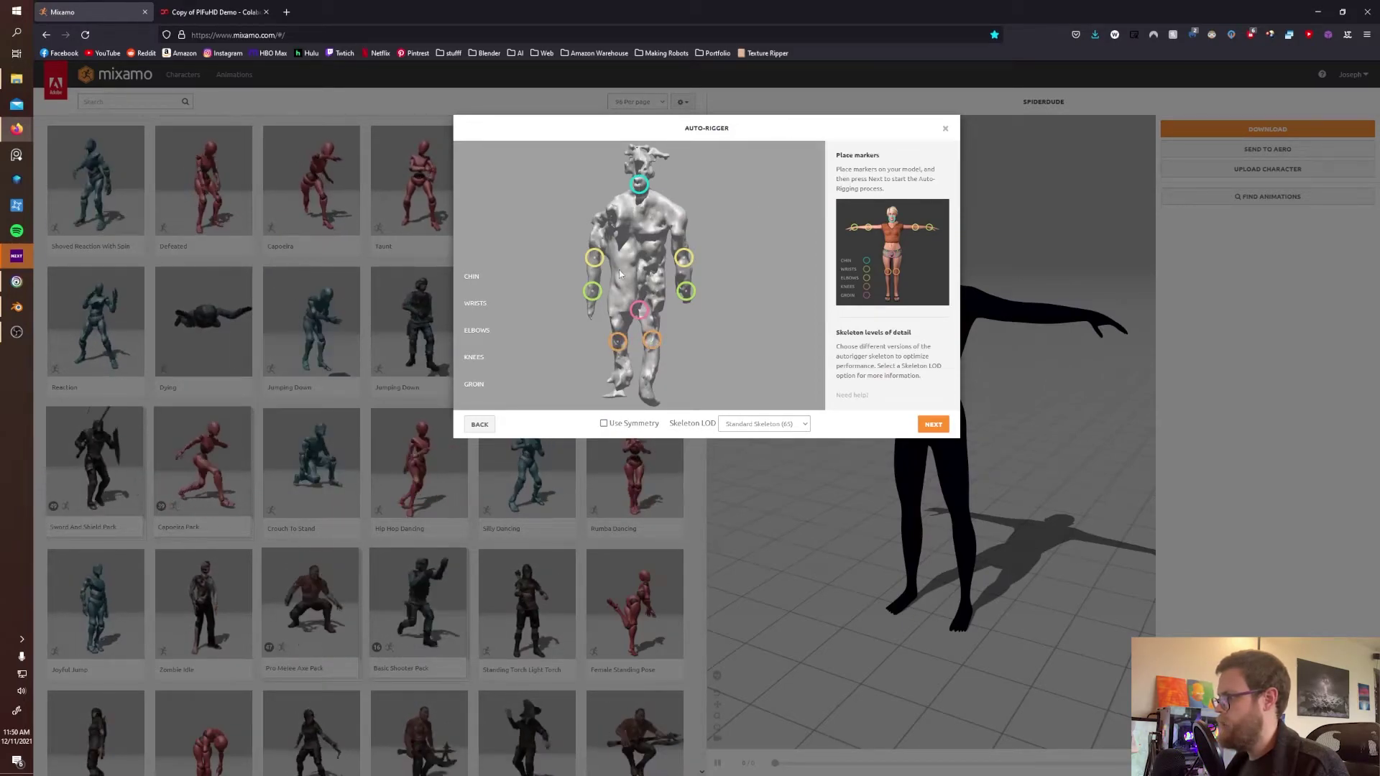
{"action": "left_click_drag", "start_coordinate": [690, 296], "coordinate": [687, 294]}
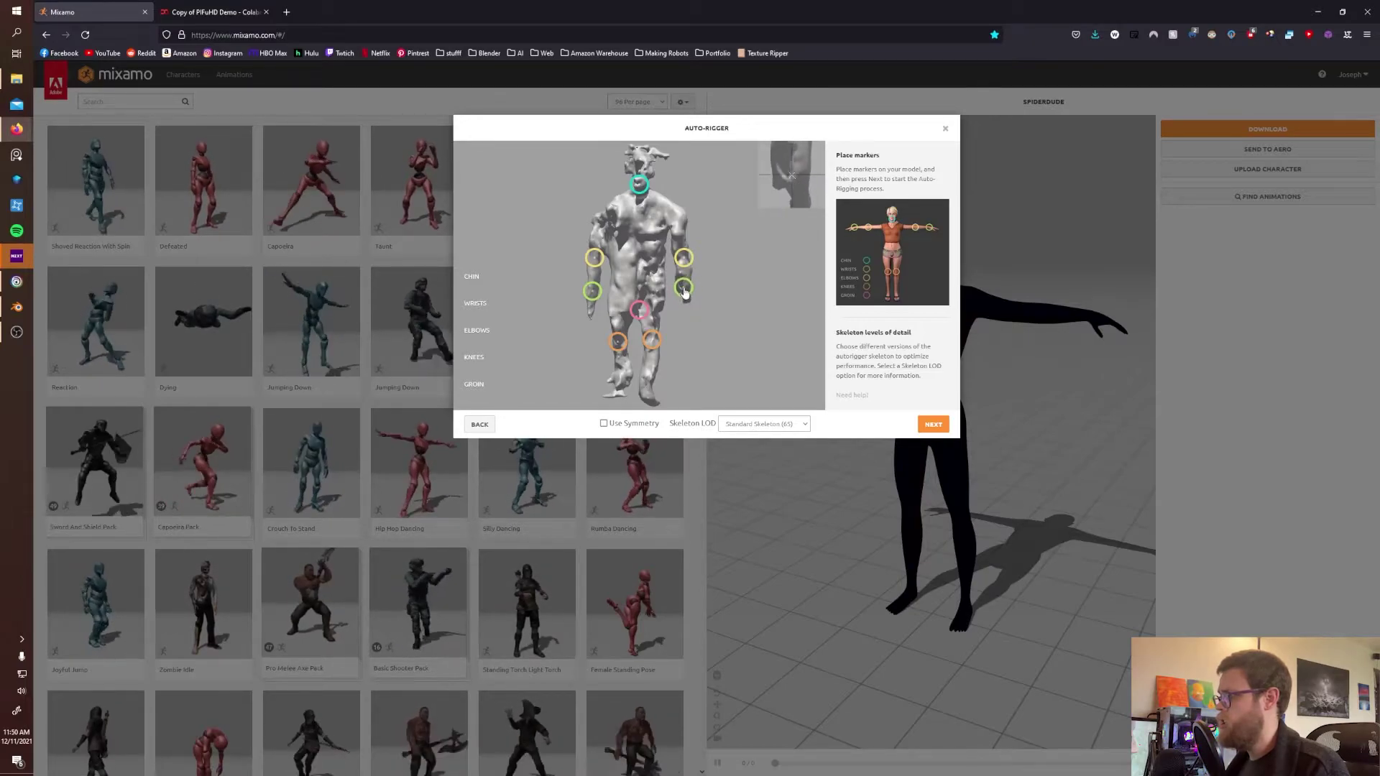
{"action": "left_click_drag", "start_coordinate": [685, 287], "coordinate": [684, 258]}
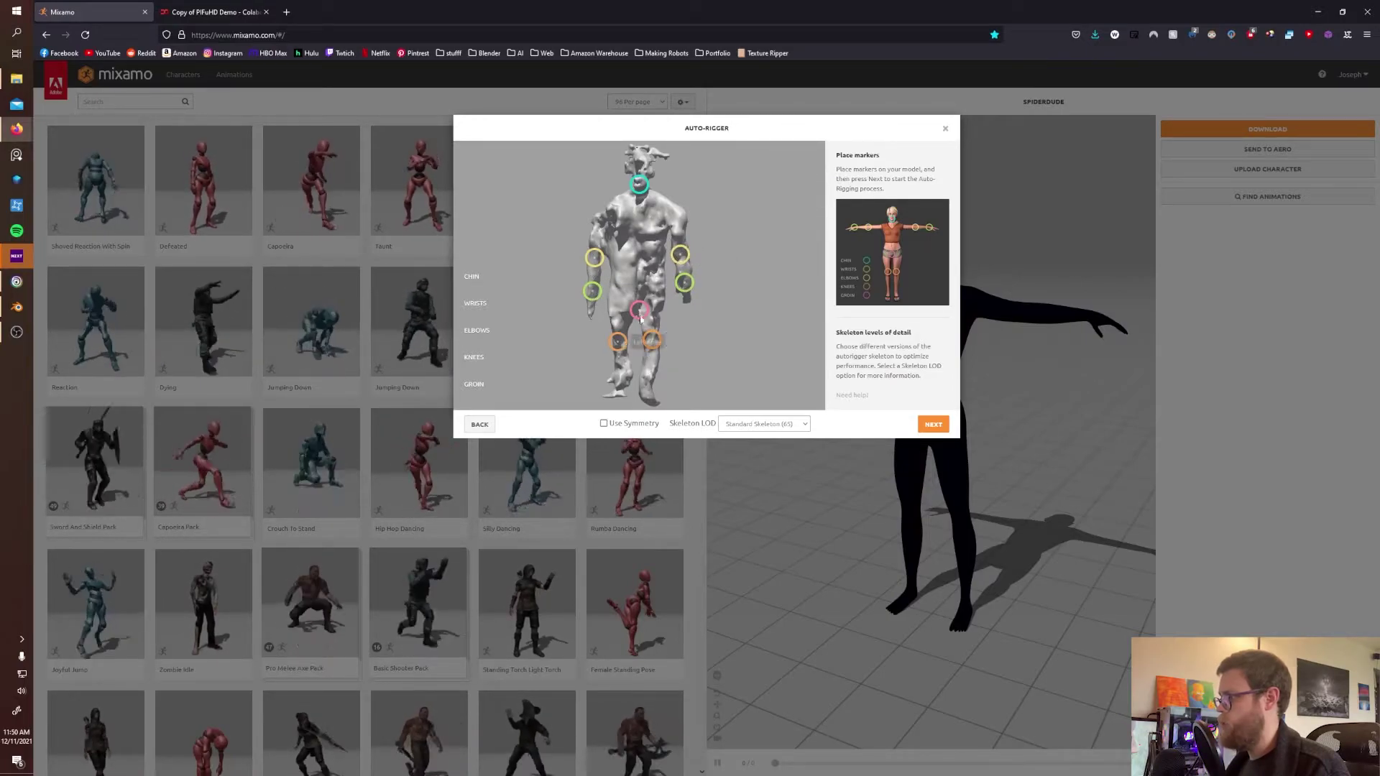
- Start auto-rigging, accept the rigged MONSTER on the Review step, and orbit to inspect it
{"action": "left_click", "coordinate": [931, 425]}
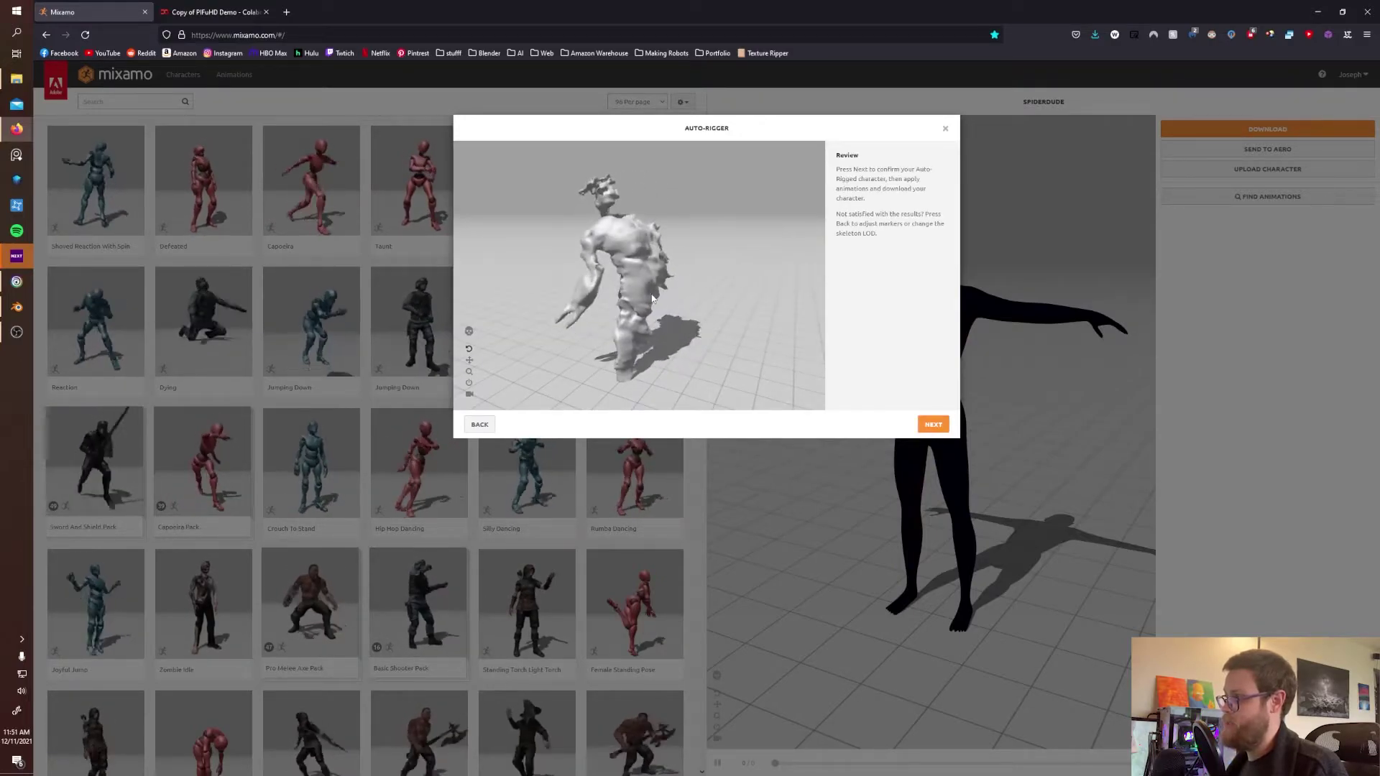
{"action": "left_click", "coordinate": [933, 424]}
{"action": "left_click_drag", "start_coordinate": [913, 411], "coordinate": [878, 423]}
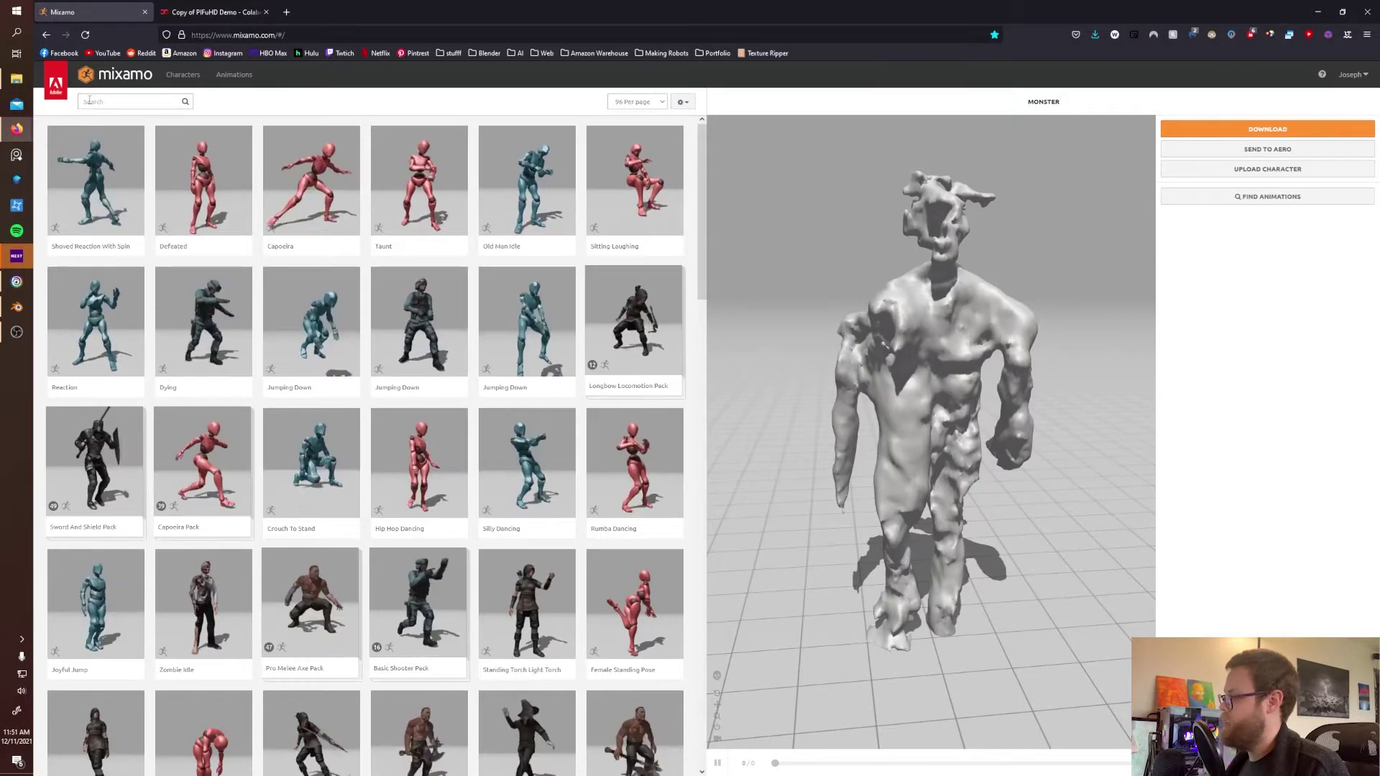
- Apply the Old Man Idle animation and set Character Arm-Space to 67
{"action": "left_click", "coordinate": [529, 187]}
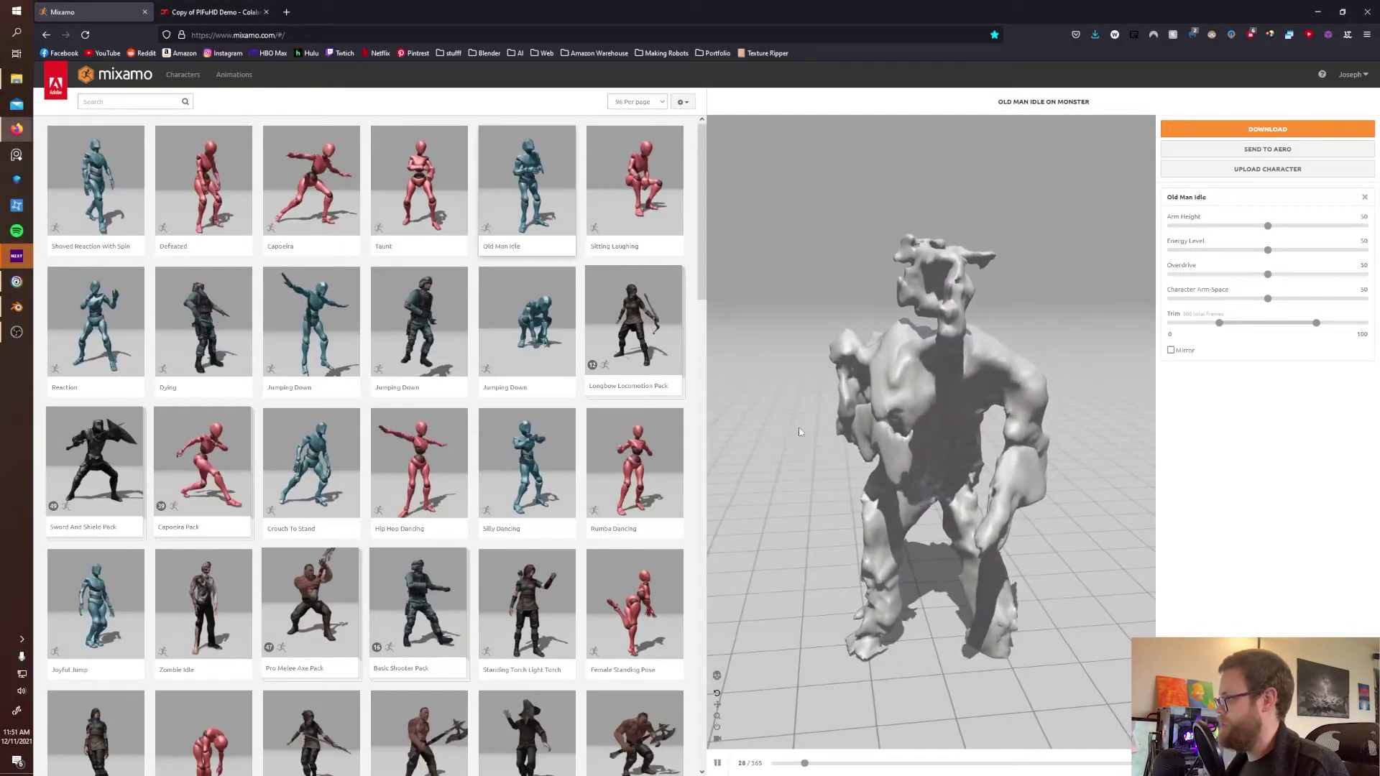
{"action": "left_click_drag", "start_coordinate": [818, 358], "coordinate": [848, 413]}
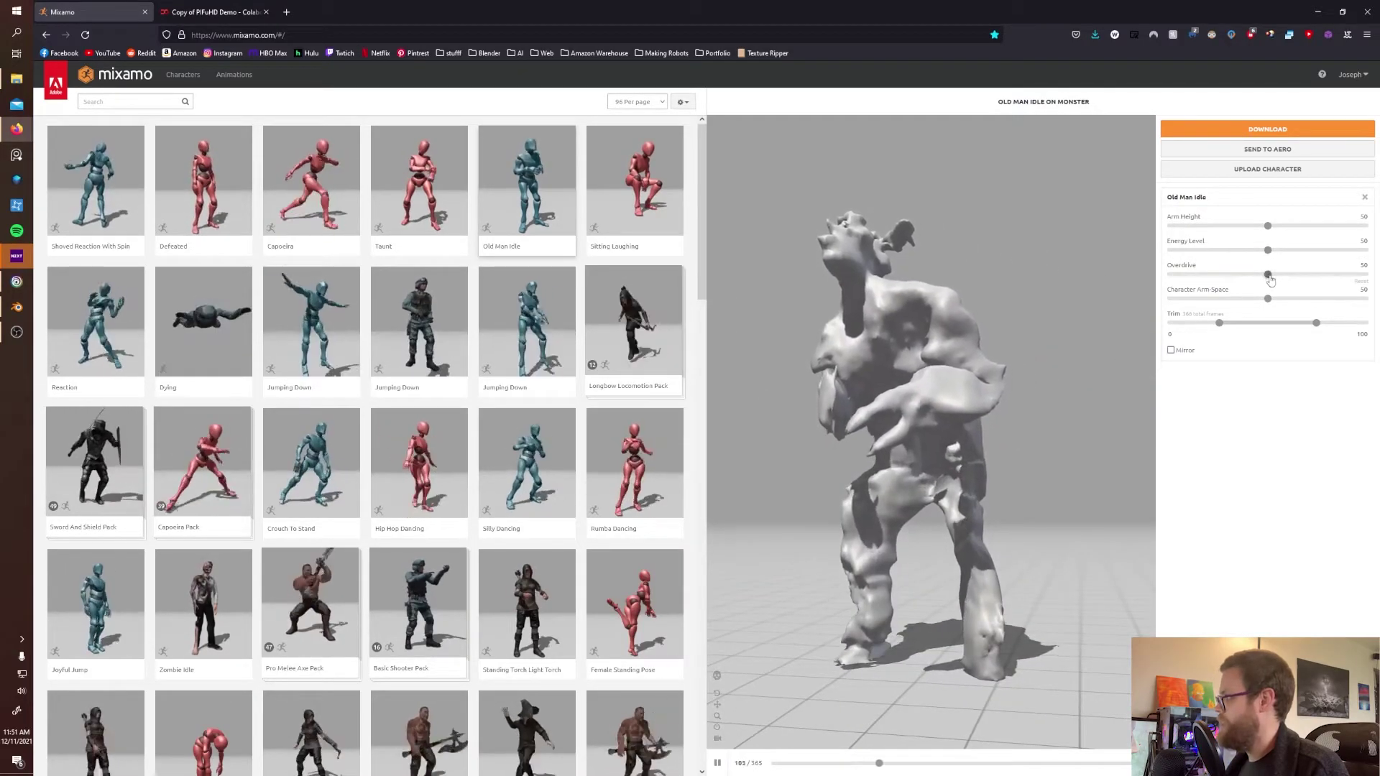
{"action": "left_click", "coordinate": [1269, 300]}
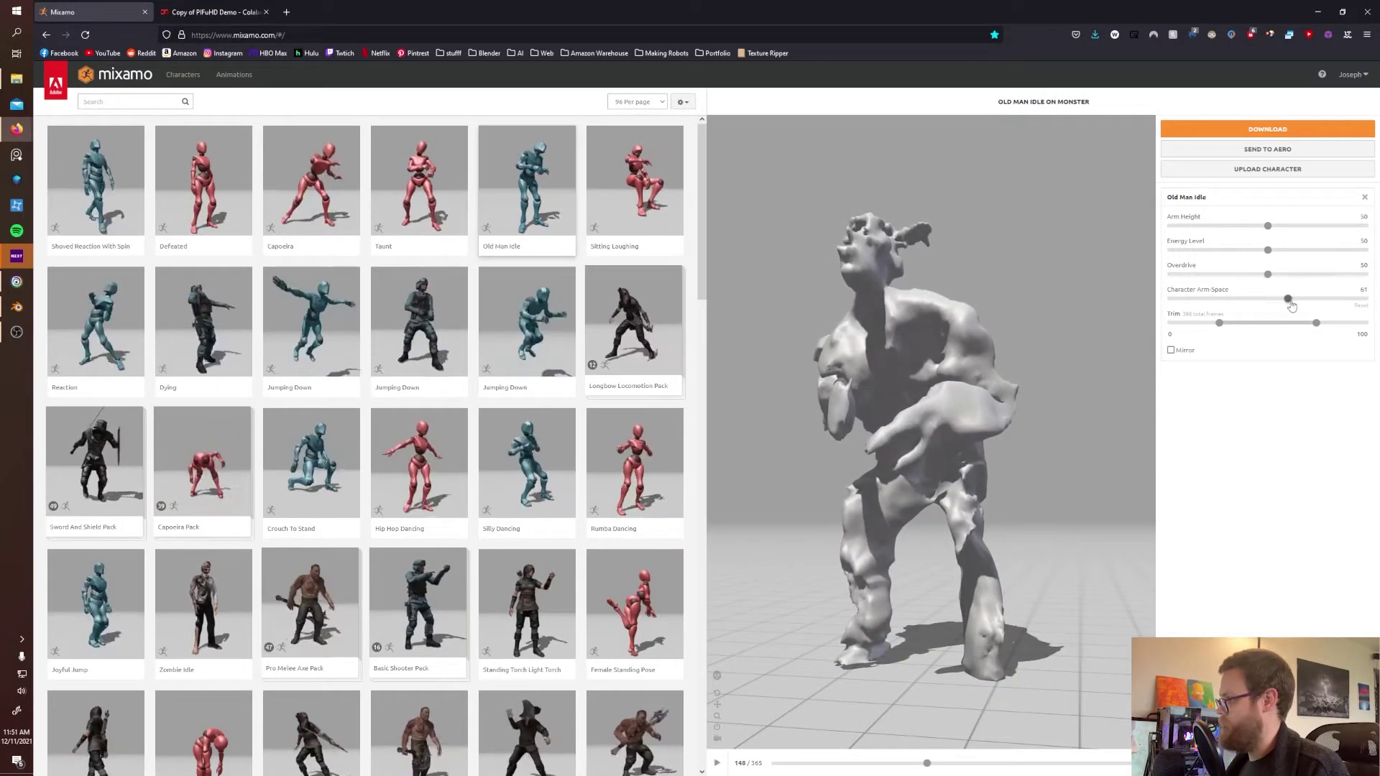
{"action": "left_click_drag", "start_coordinate": [1292, 306], "coordinate": [1303, 305]}
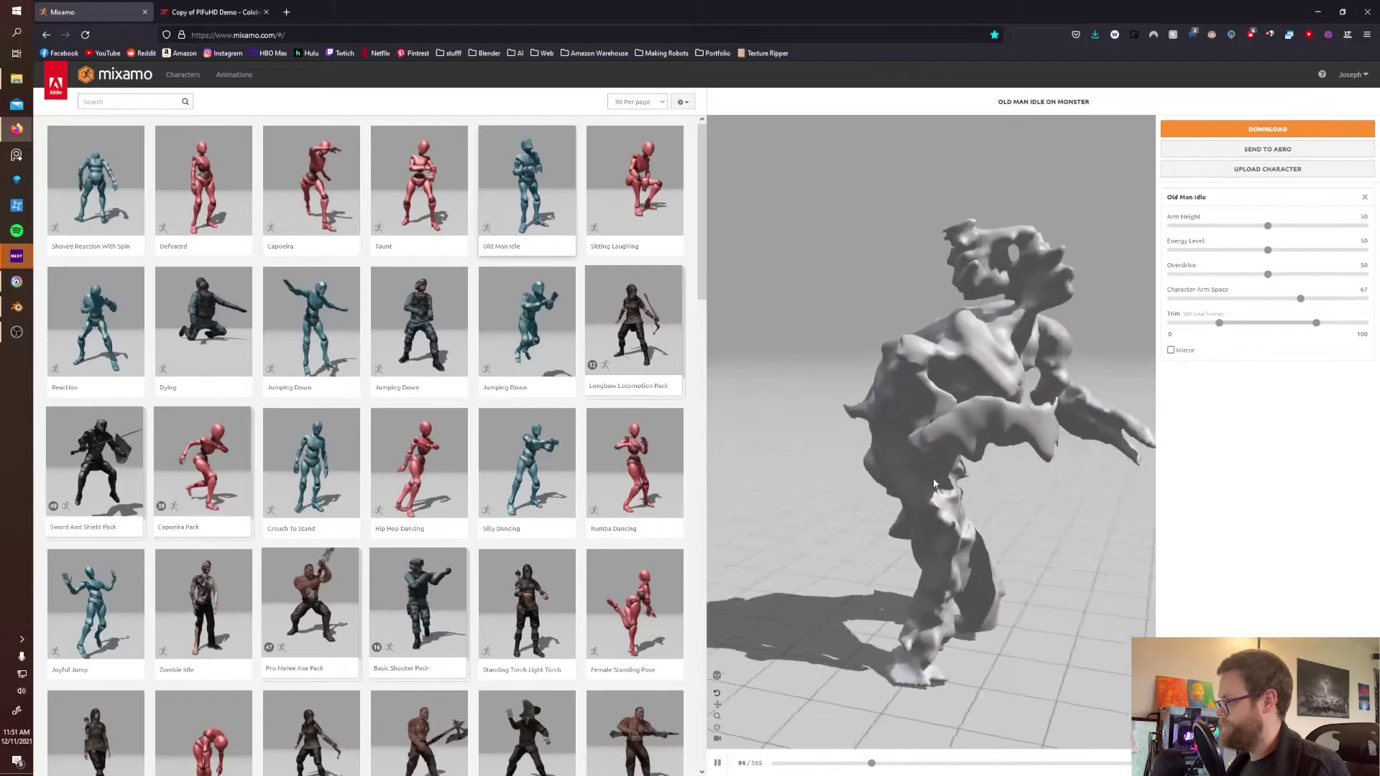
{"action": "left_click_drag", "start_coordinate": [1054, 485], "coordinate": [1102, 243]}
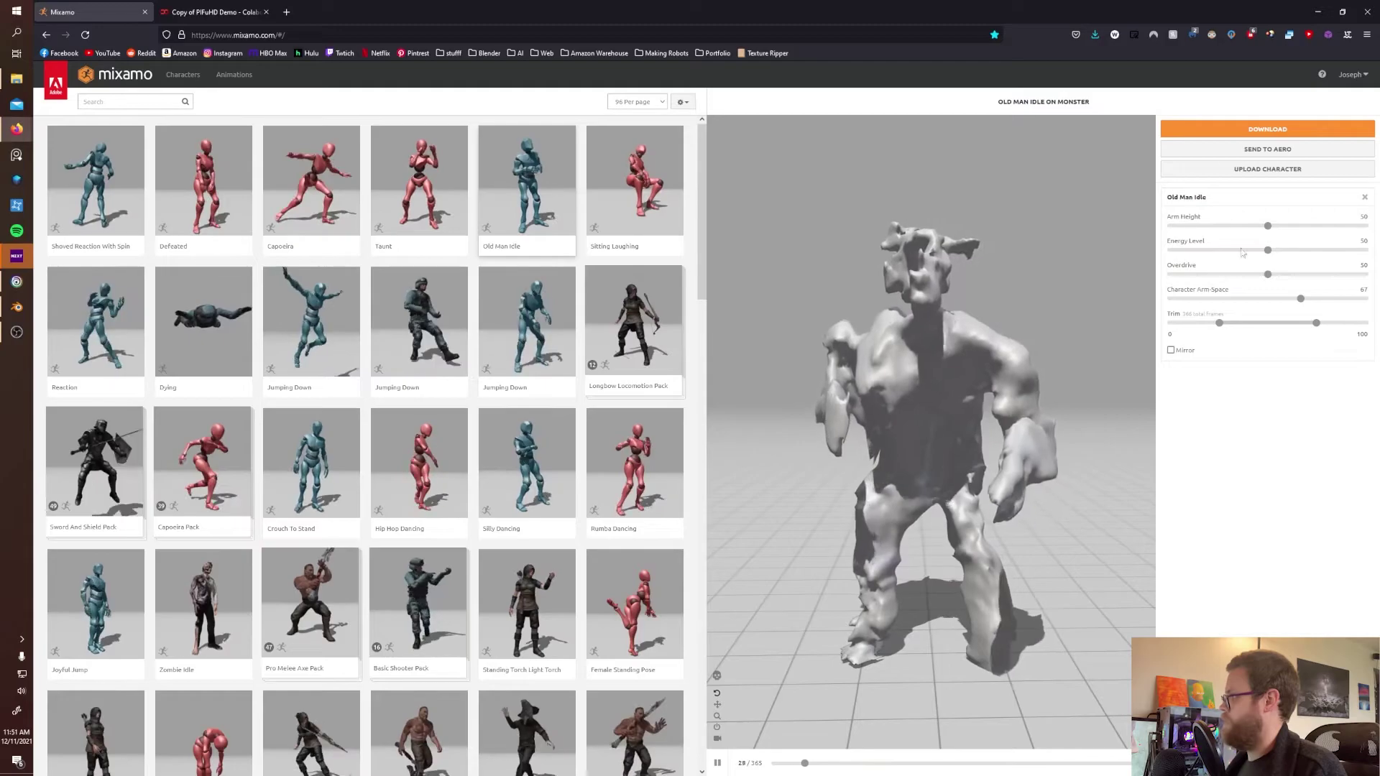
- Set Energy Level to 88, Overdrive to 85 and Arm Height to 54
{"action": "left_click", "coordinate": [1331, 250]}
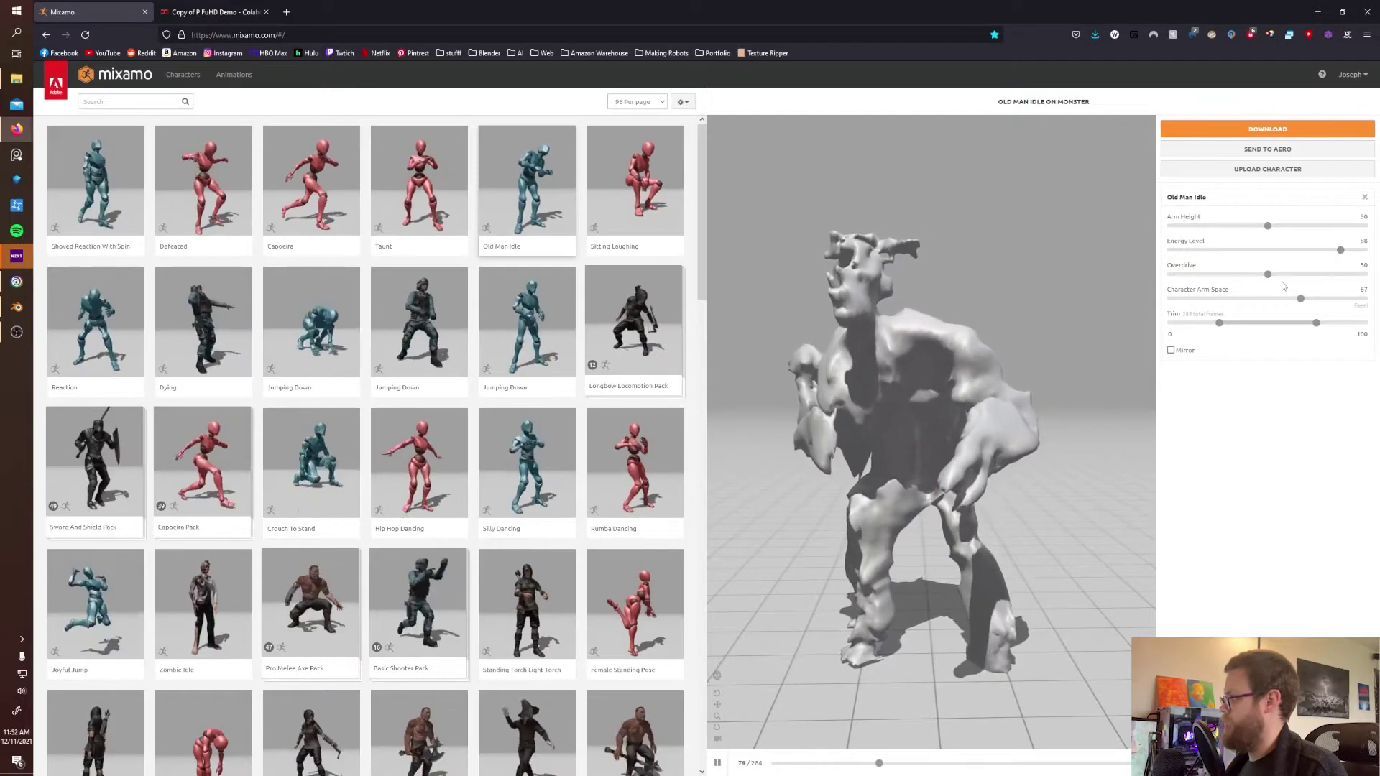
{"action": "left_click_drag", "start_coordinate": [1351, 286], "coordinate": [1334, 284]}
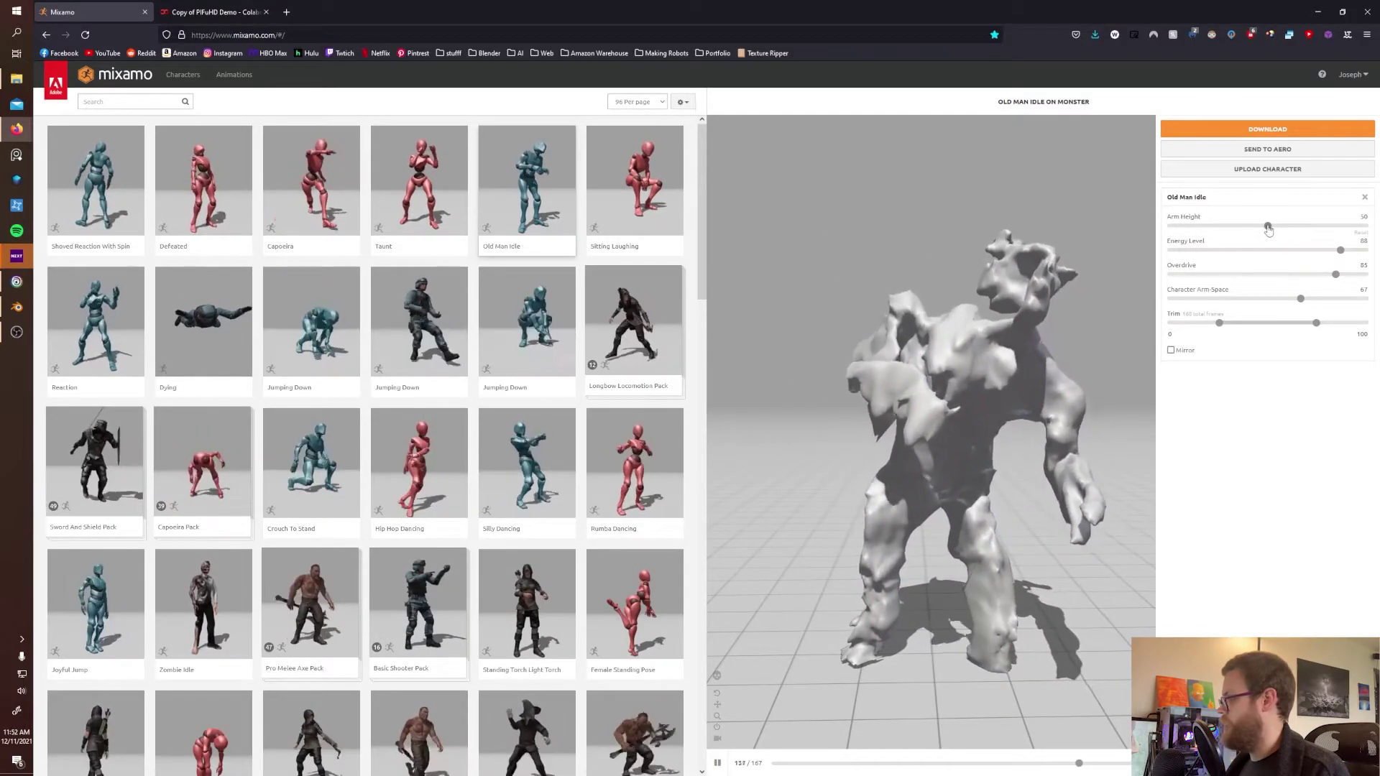
{"action": "left_click_drag", "start_coordinate": [1214, 224], "coordinate": [1208, 225]}
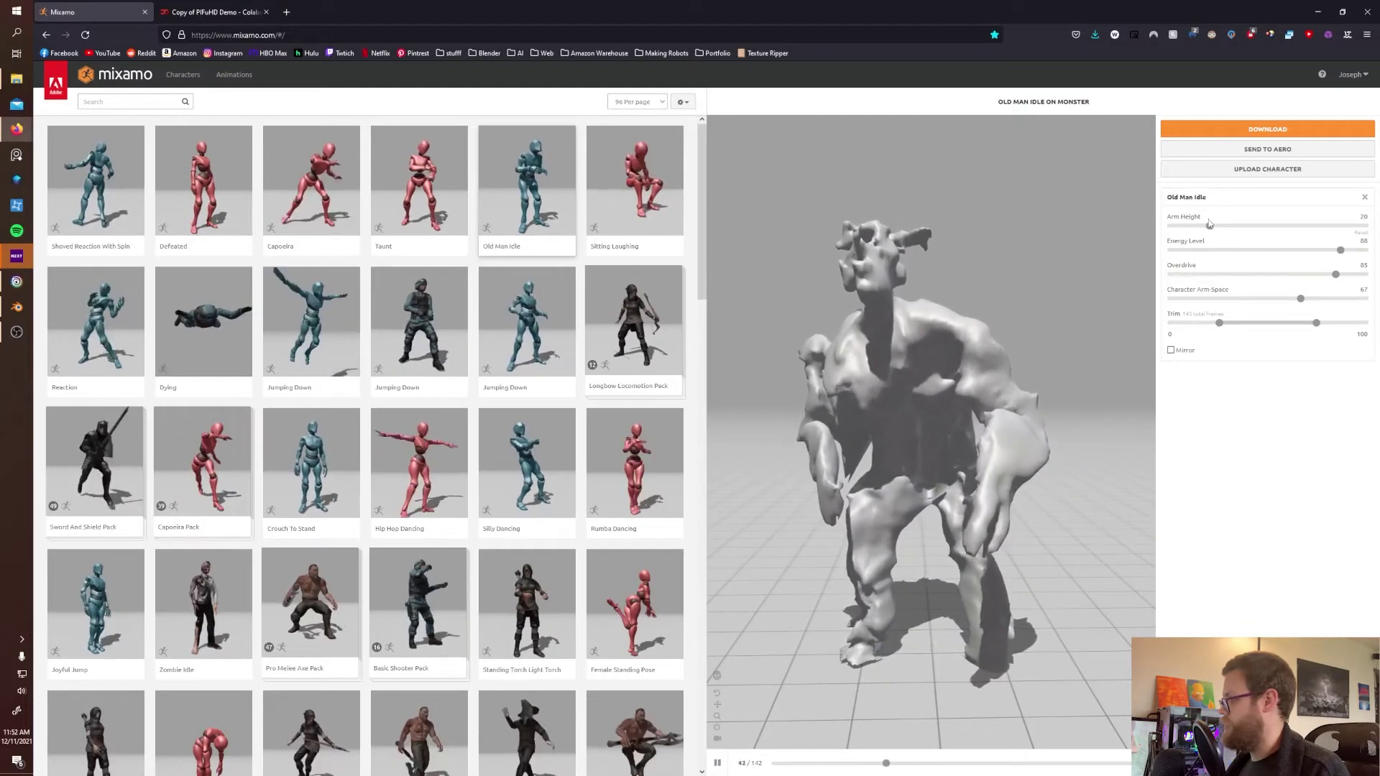
{"action": "left_click_drag", "start_coordinate": [1214, 225], "coordinate": [1274, 226]}
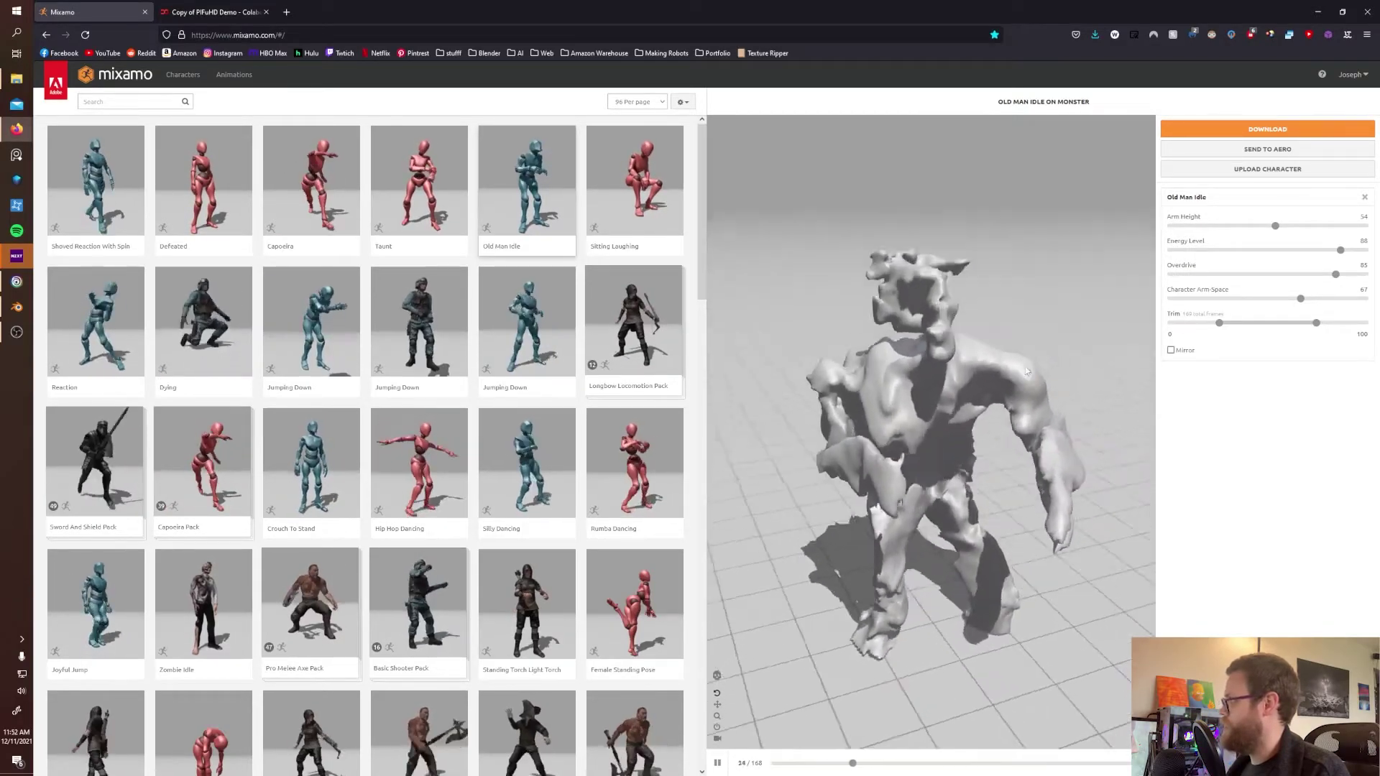
- Download the monster as FBX Binary at 30 fps with uniform keyframe reduction
{"action": "left_click", "coordinate": [1266, 130]}
{"action": "left_click", "coordinate": [649, 176]}
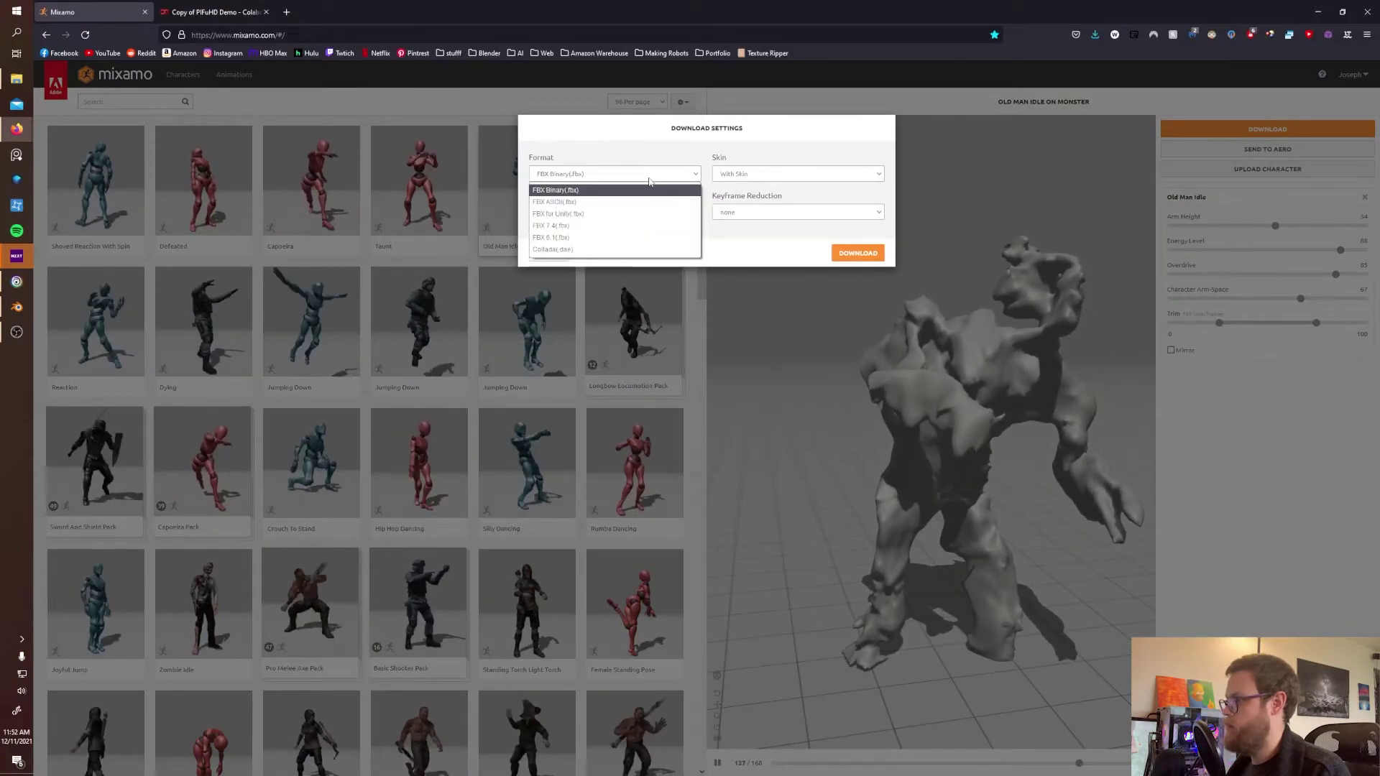
{"action": "left_click", "coordinate": [594, 189]}
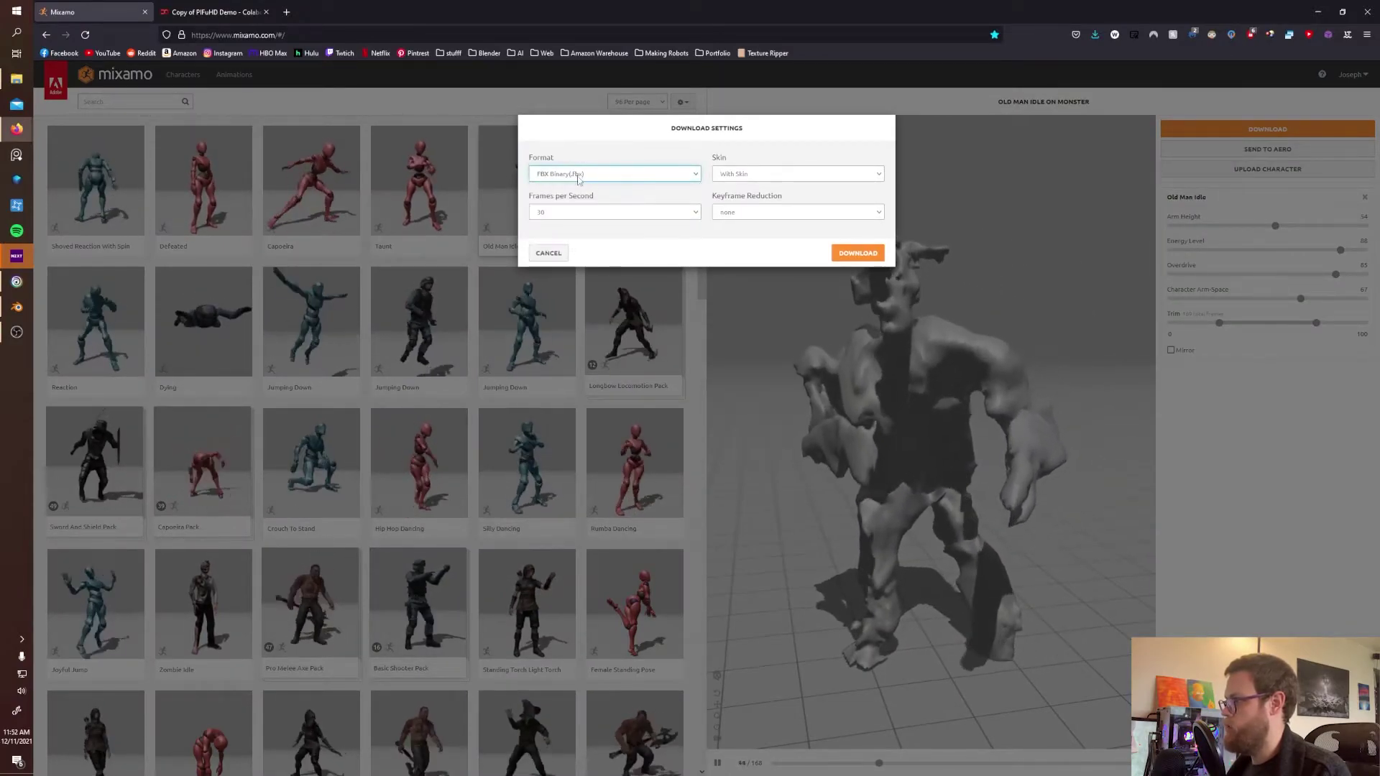
{"action": "left_click", "coordinate": [687, 213]}
{"action": "left_click", "coordinate": [611, 224]}
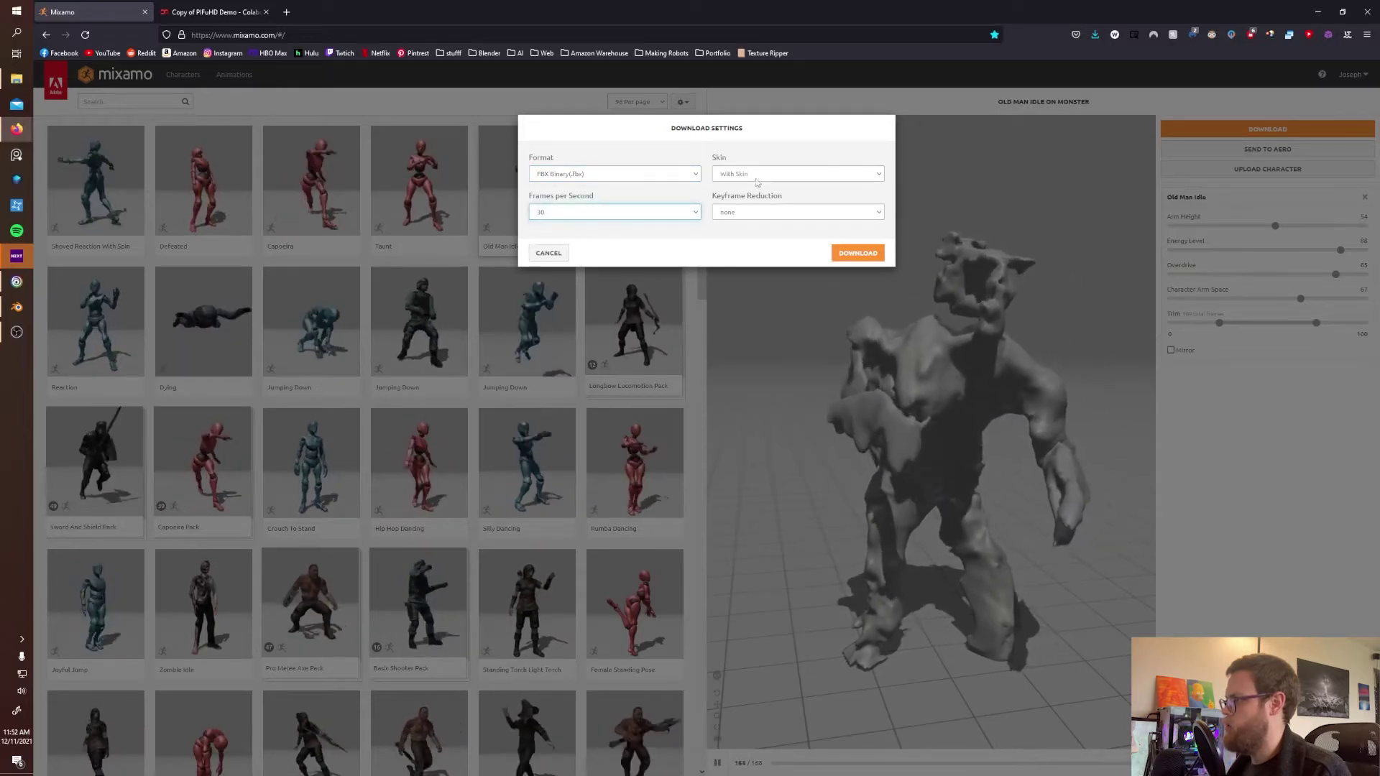
{"action": "left_click", "coordinate": [797, 212]}
{"action": "left_click", "coordinate": [747, 232]}
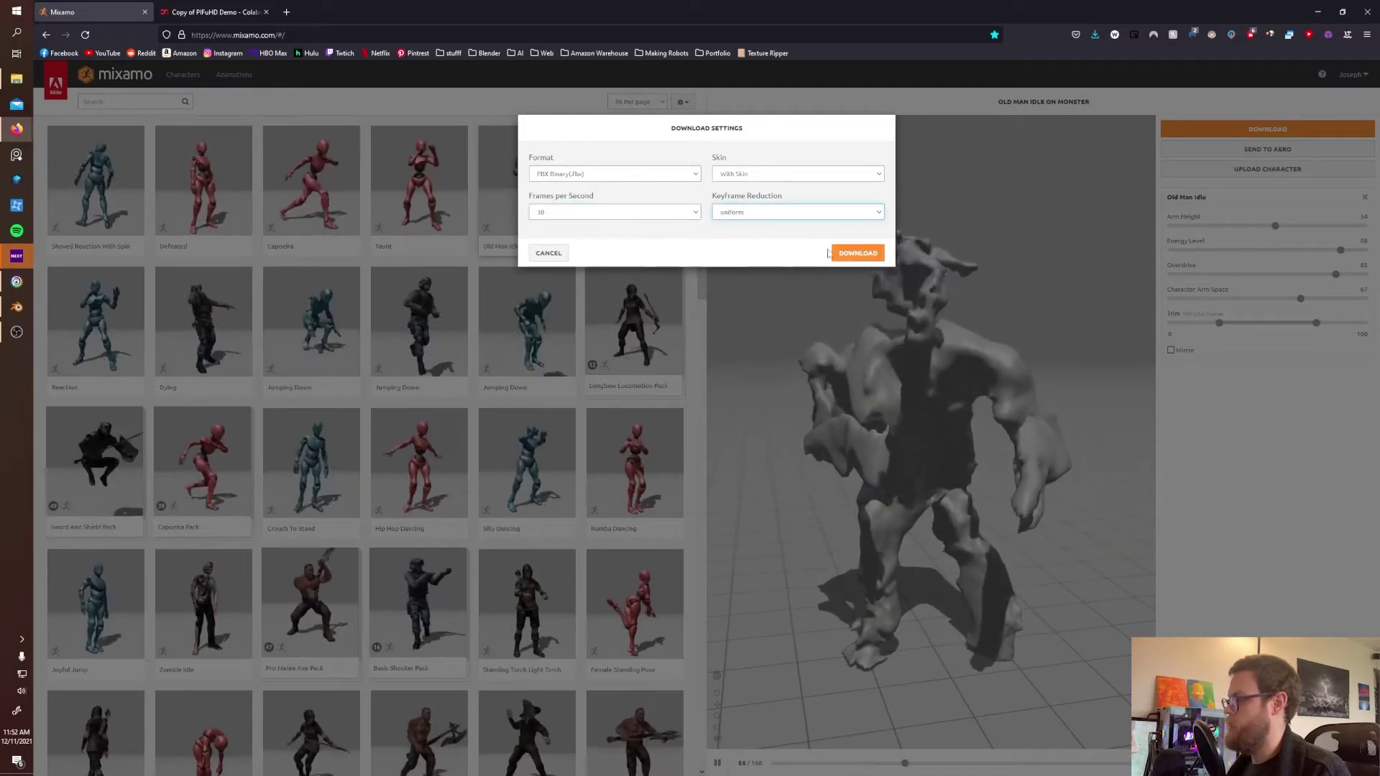
{"action": "left_click", "coordinate": [848, 254]}
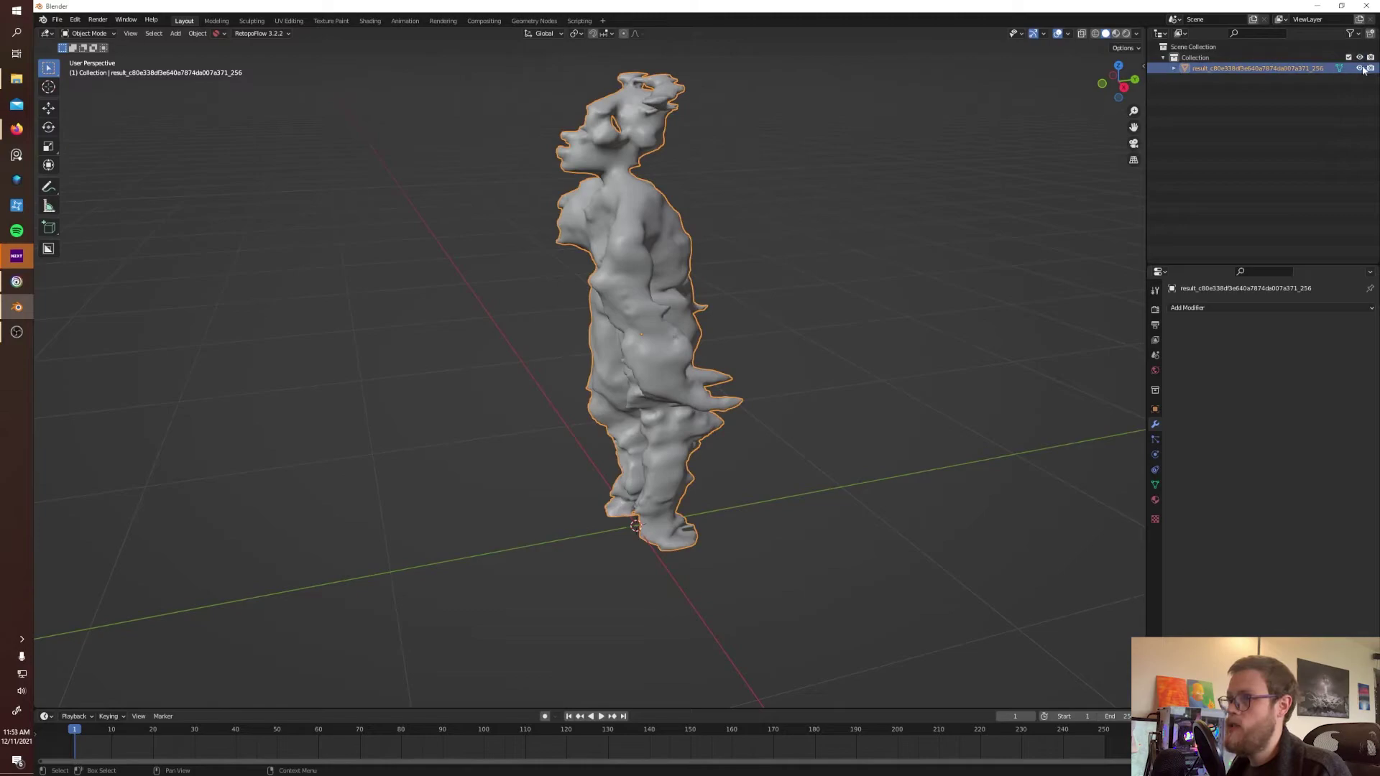
- Hide the original monster mesh and import Old Man Idle(1).fbx from Downloads
{"action": "left_click", "coordinate": [1359, 69]}
{"action": "left_click", "coordinate": [57, 20]}
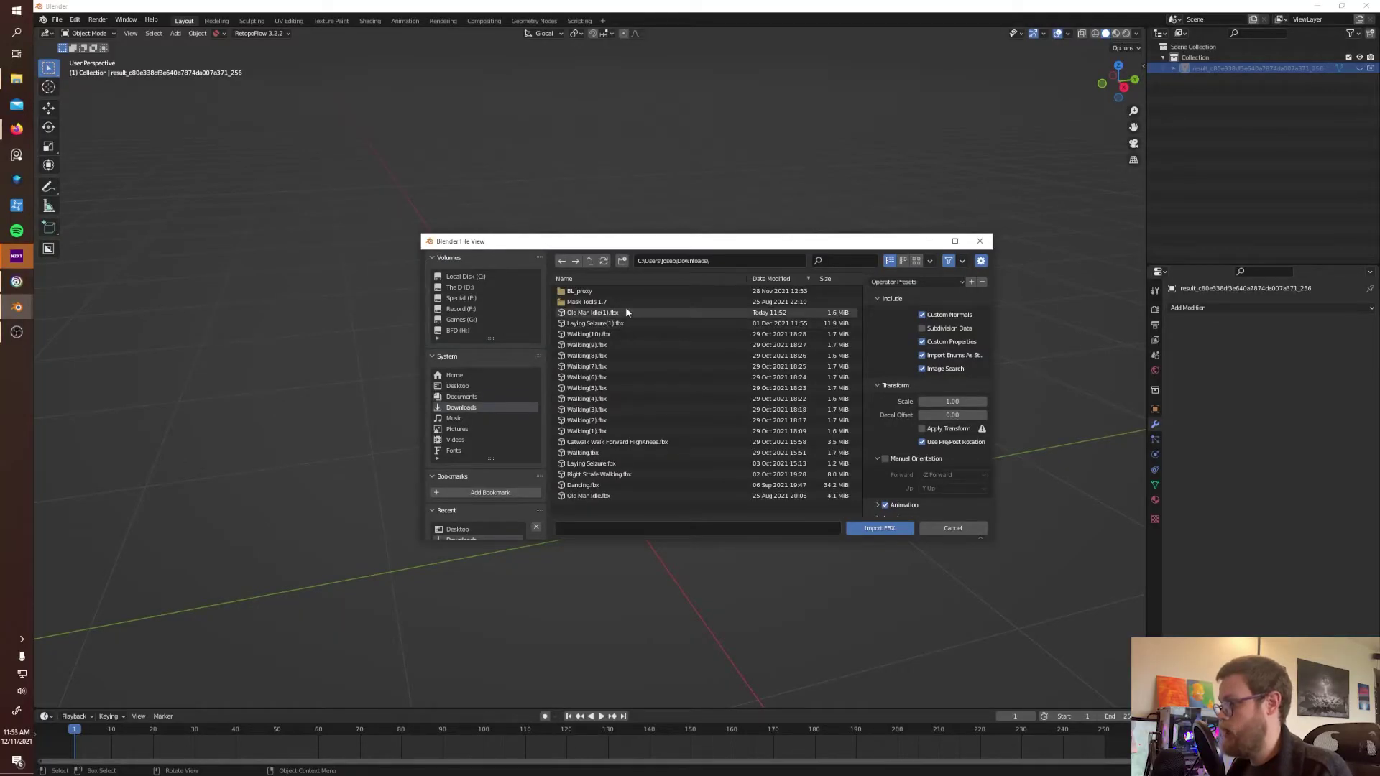
{"action": "left_click", "coordinate": [625, 311]}
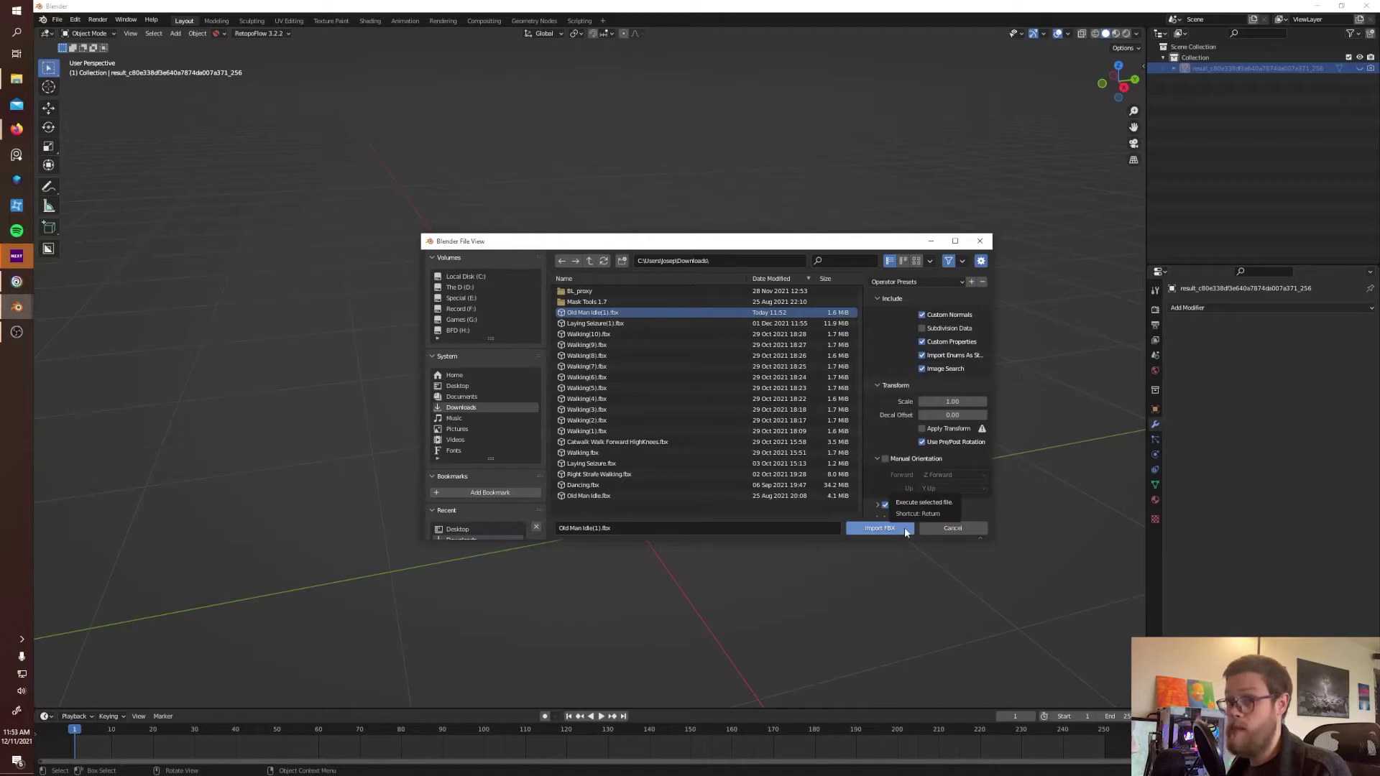
{"action": "left_click", "coordinate": [857, 530]}
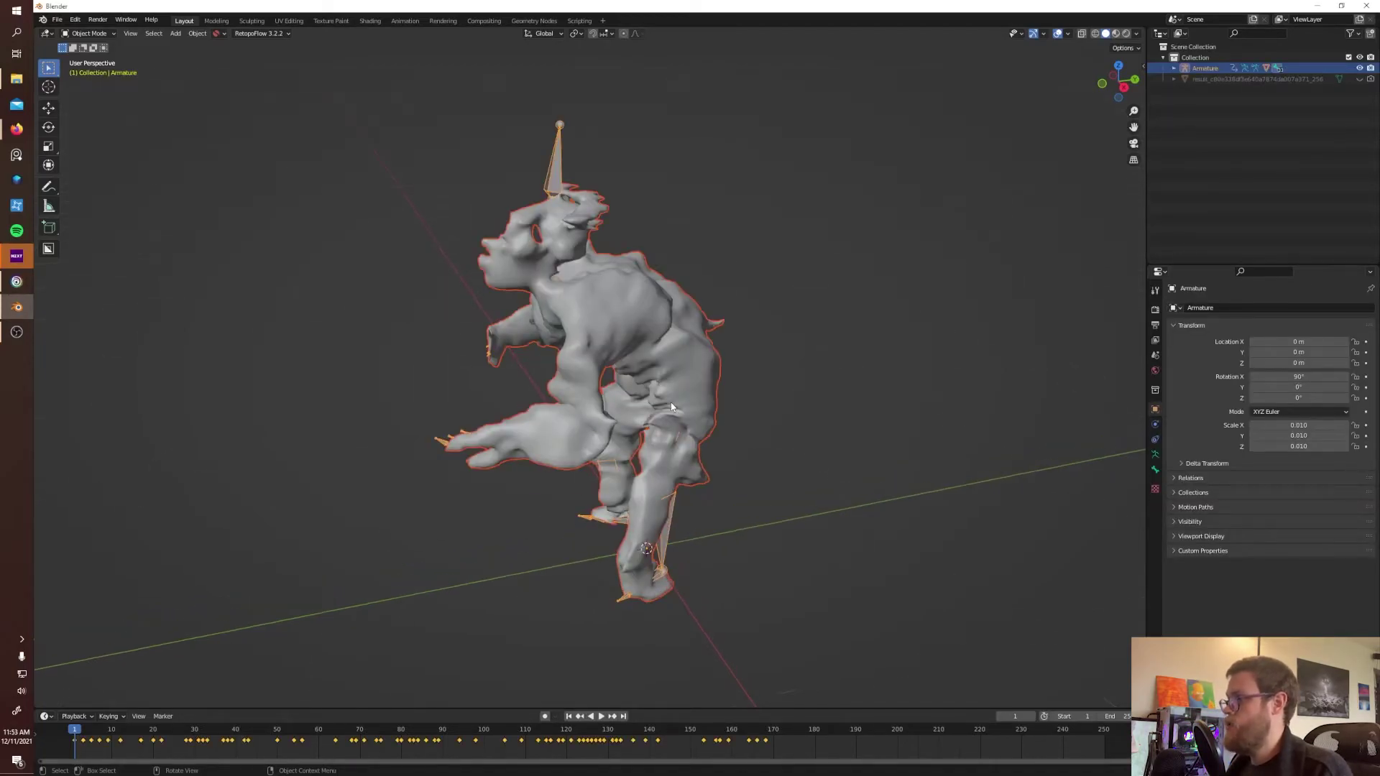
- Play the monster's idle animation and inspect its mesh in Edit Mode from several angles
{"action": "middle_click_drag", "start_coordinate": [419, 366], "coordinate": [632, 547]}
{"action": "key", "text": "space"}
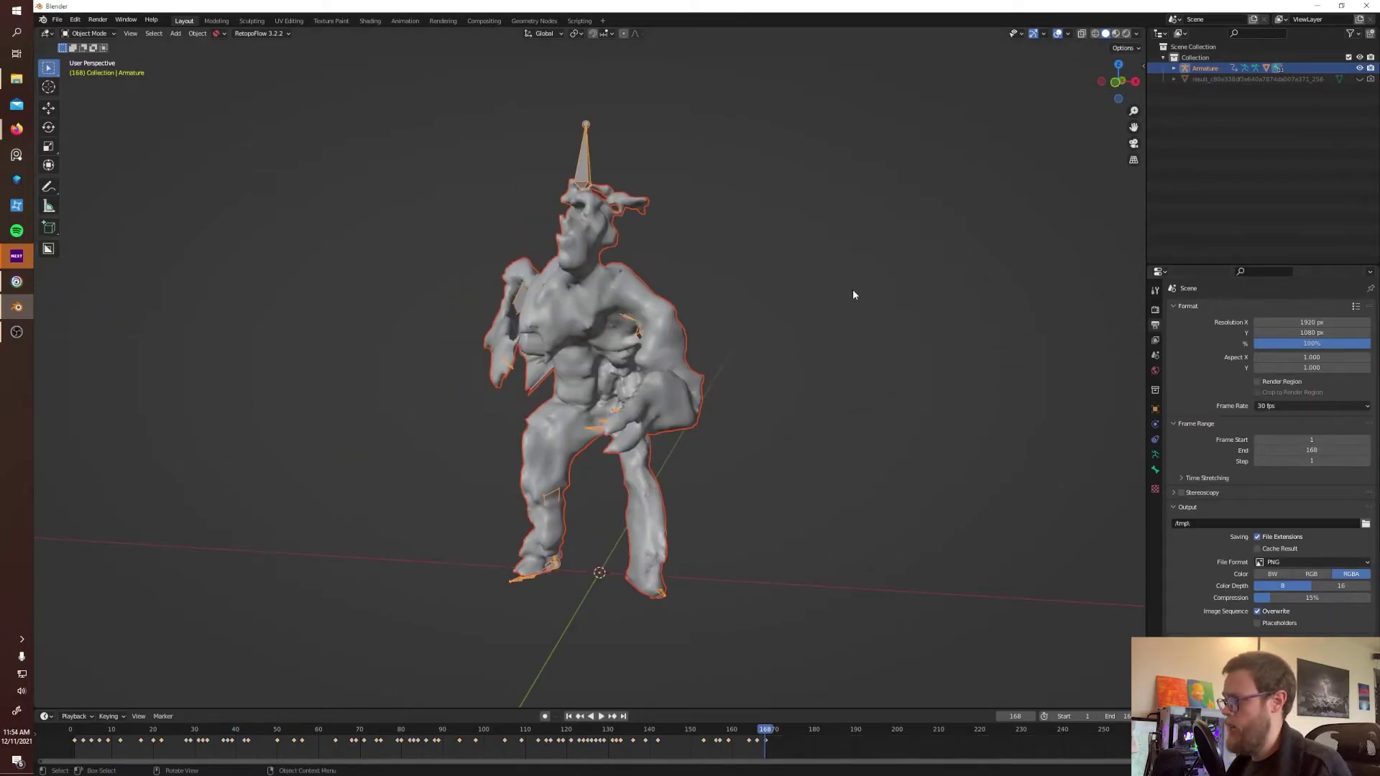
{"action": "middle_click_drag", "start_coordinate": [780, 423], "coordinate": [980, 407]}
{"action": "scroll", "coordinate": [705, 456], "scroll_direction": "up", "scroll_amount": 4}
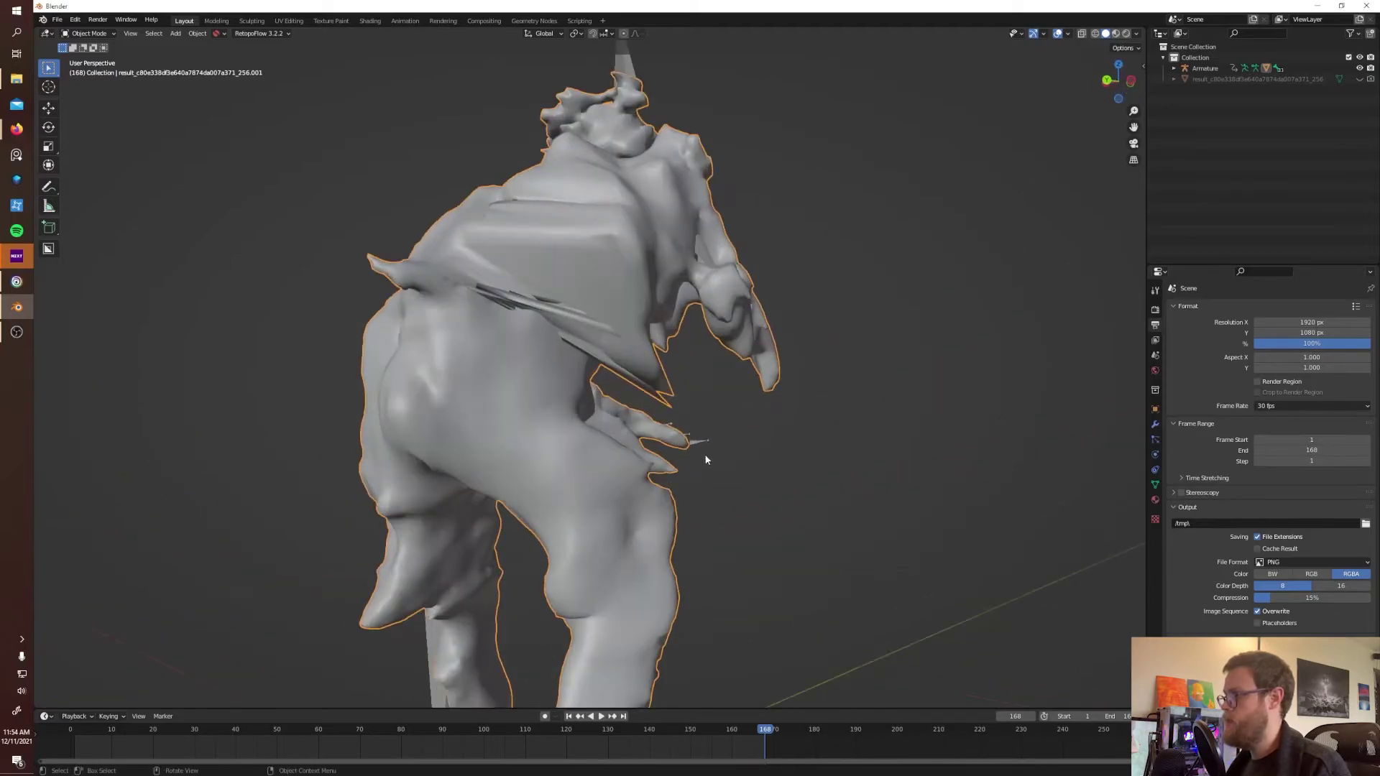
{"action": "key", "text": "Tab"}
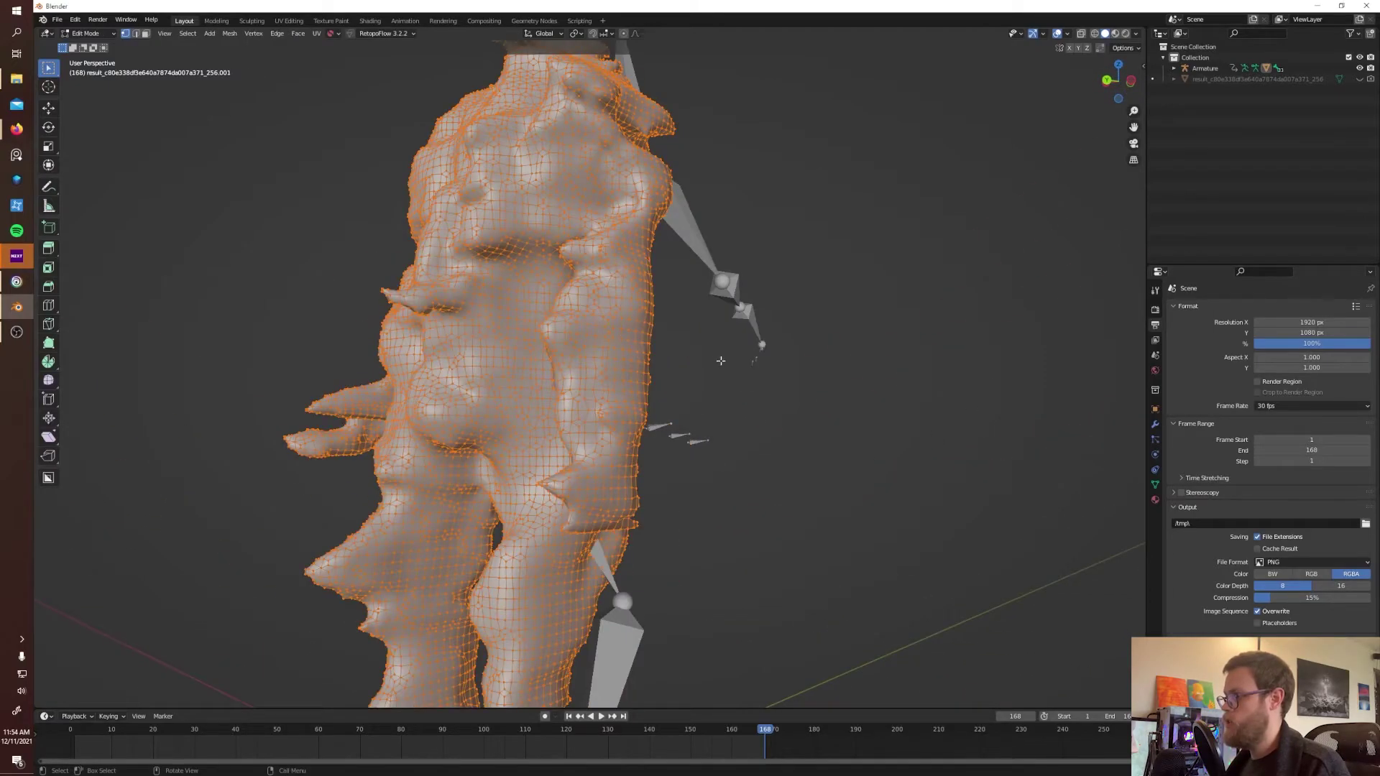
{"action": "middle_click_drag", "start_coordinate": [721, 360], "coordinate": [968, 446]}
{"action": "key", "text": "Tab"}
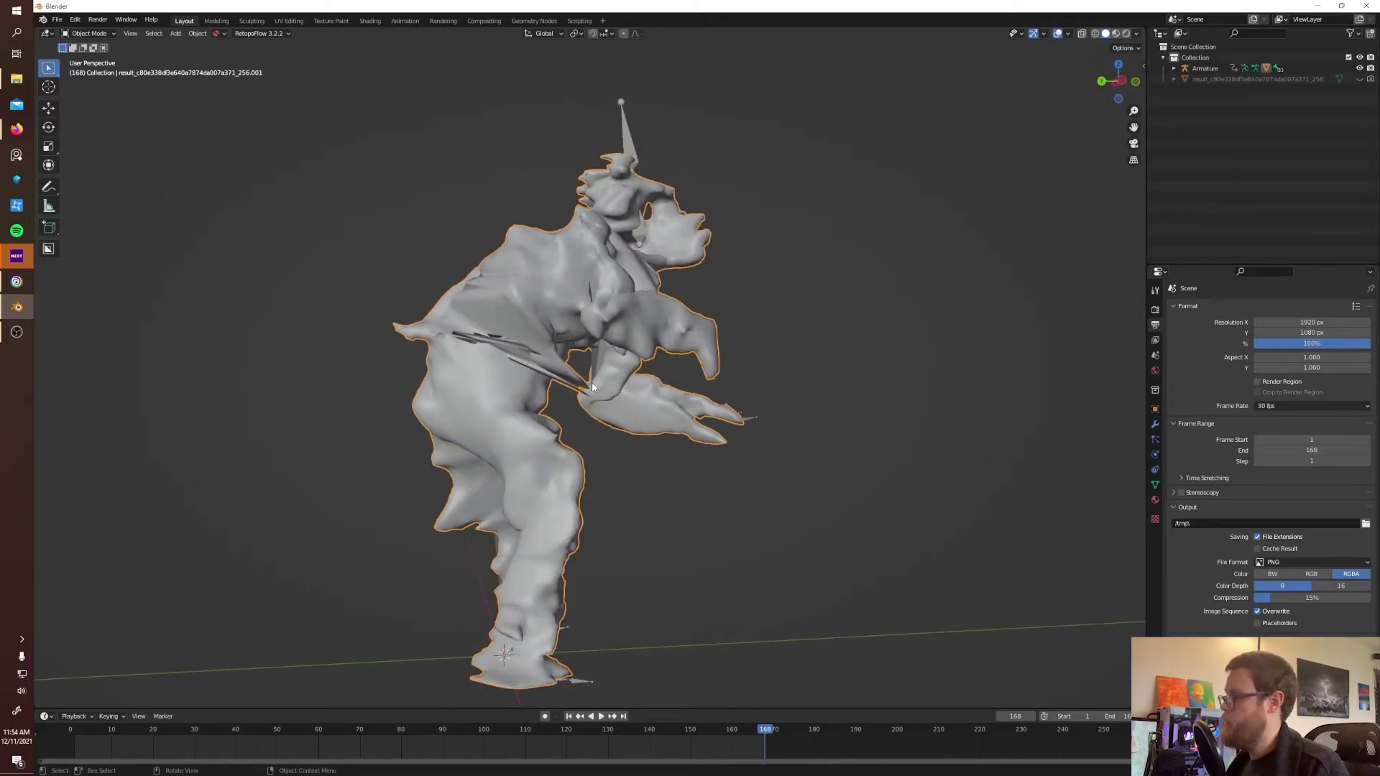
{"action": "middle_click_drag", "start_coordinate": [592, 382], "coordinate": [569, 344]}
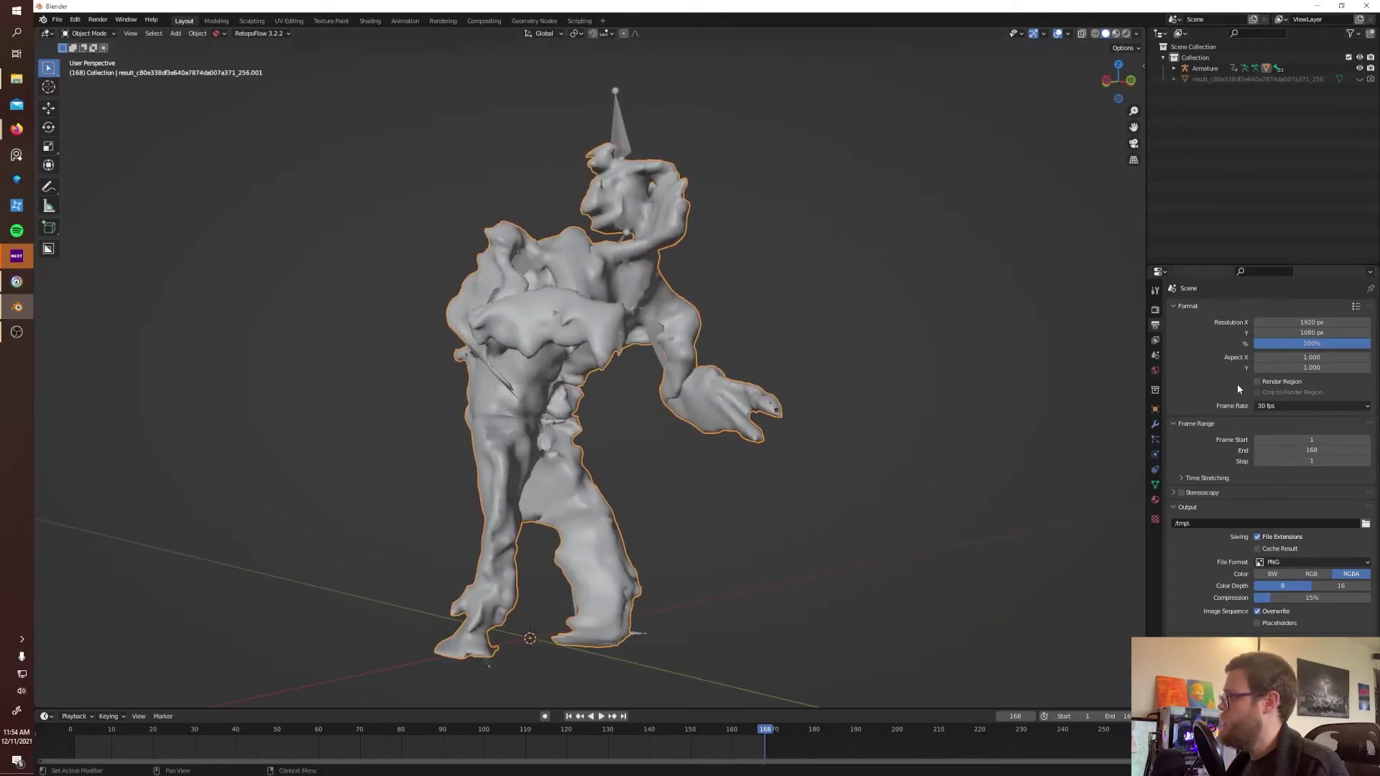
- Switch the scene's render engine from Eevee to Cycles
{"action": "left_click", "coordinate": [1155, 310]}
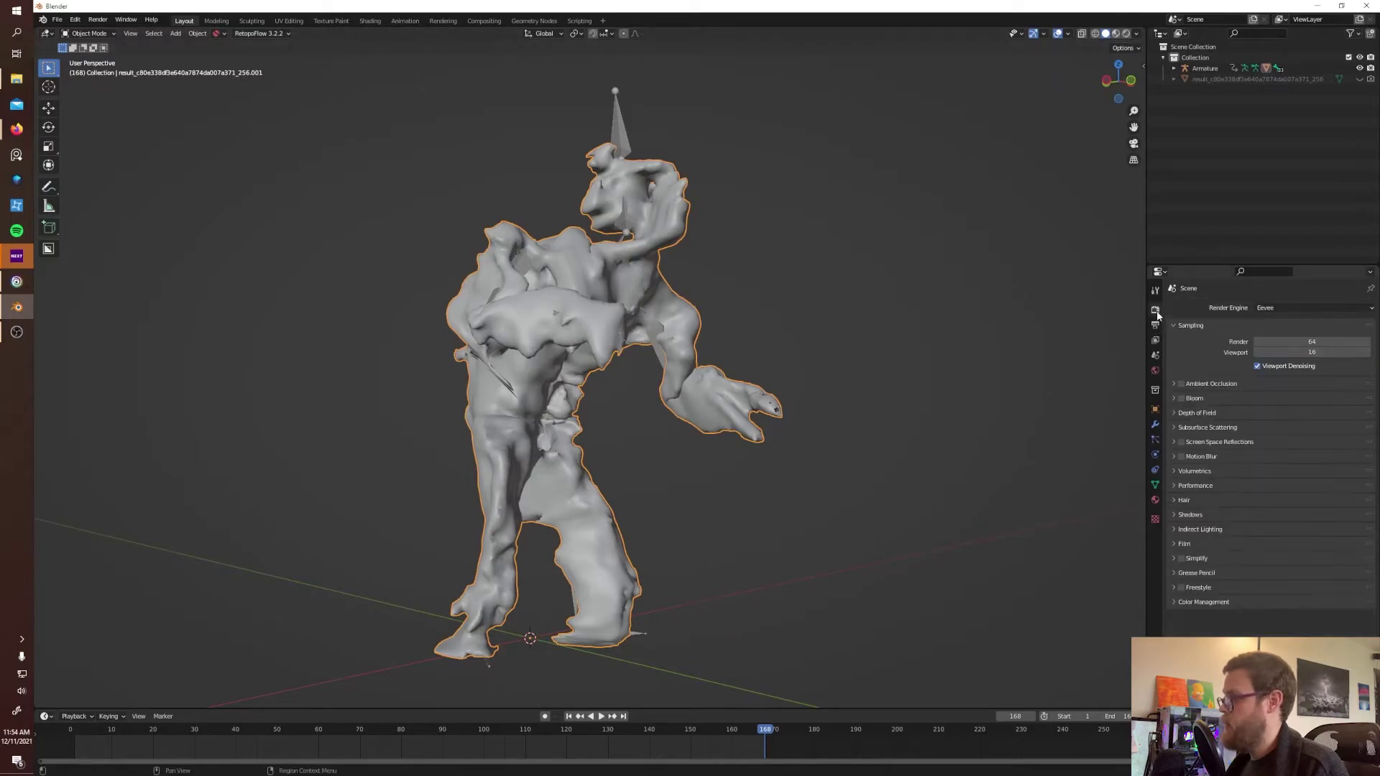
{"action": "left_click", "coordinate": [1292, 307]}
{"action": "left_click", "coordinate": [1286, 349]}
{"action": "middle_click_drag", "start_coordinate": [870, 434], "coordinate": [709, 389]}
- Set the render device to GPU Compute and switch the viewport to Rendered shading
{"action": "left_click", "coordinate": [1273, 333]}
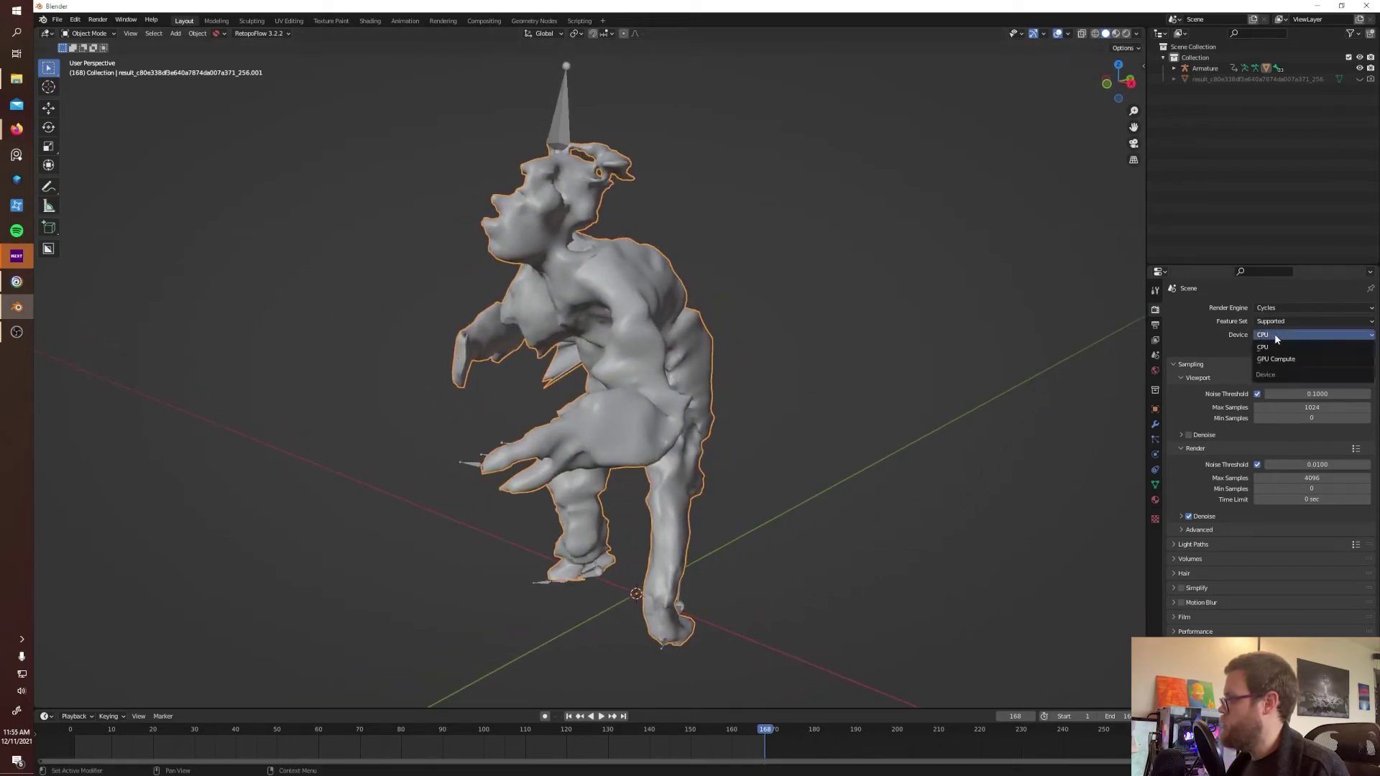
{"action": "left_click", "coordinate": [1276, 349]}
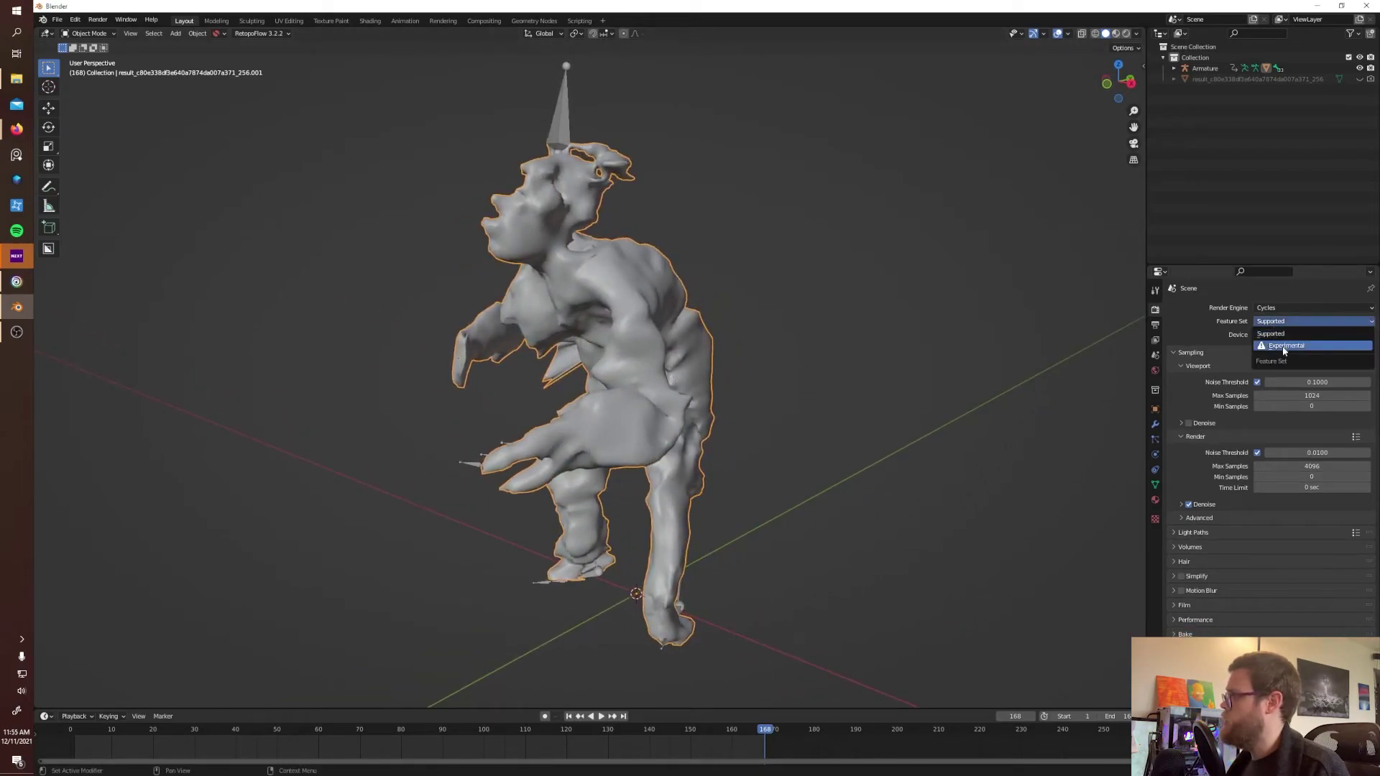
{"action": "left_click", "coordinate": [1126, 33]}
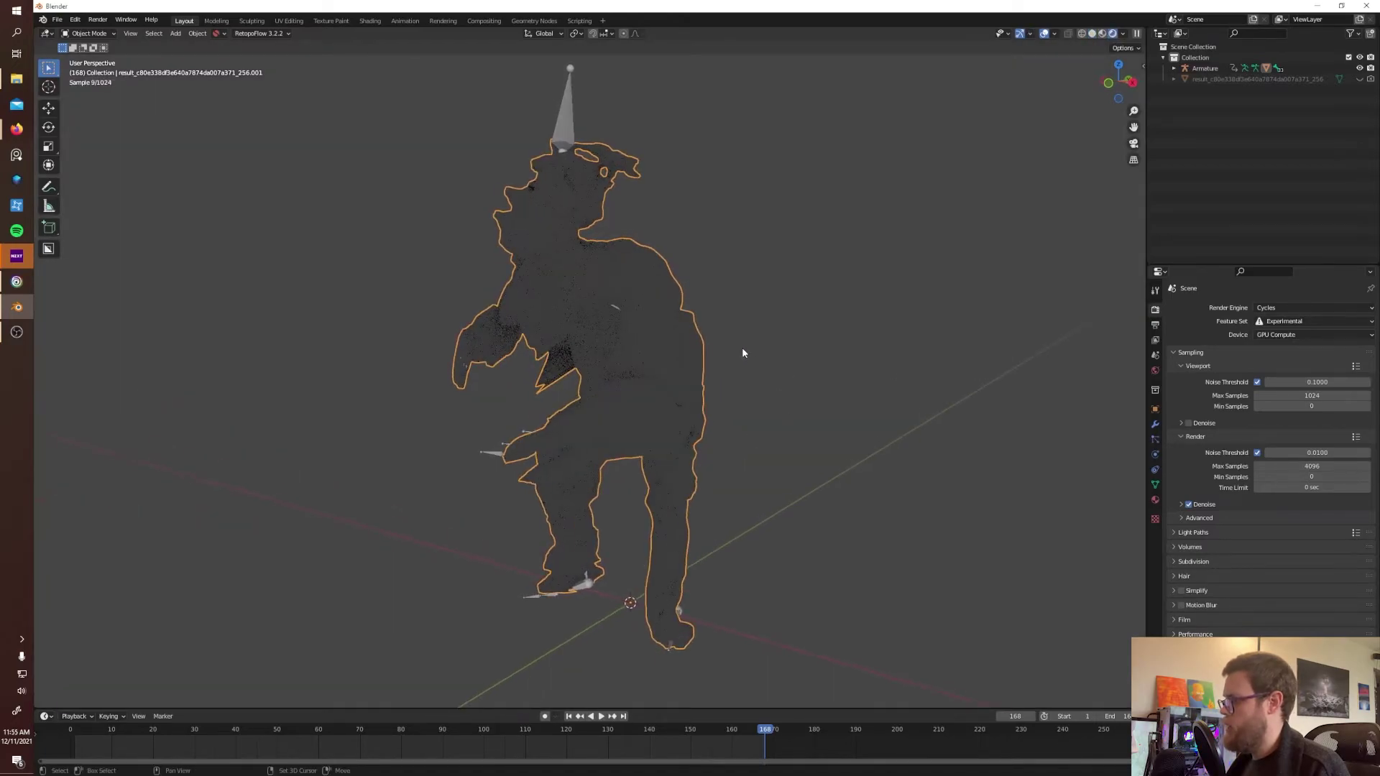
- Add a mesh Plane as a floor beneath the monster
{"action": "key", "text": "shift+a"}
{"action": "mouse_move", "coordinate": [744, 351]}
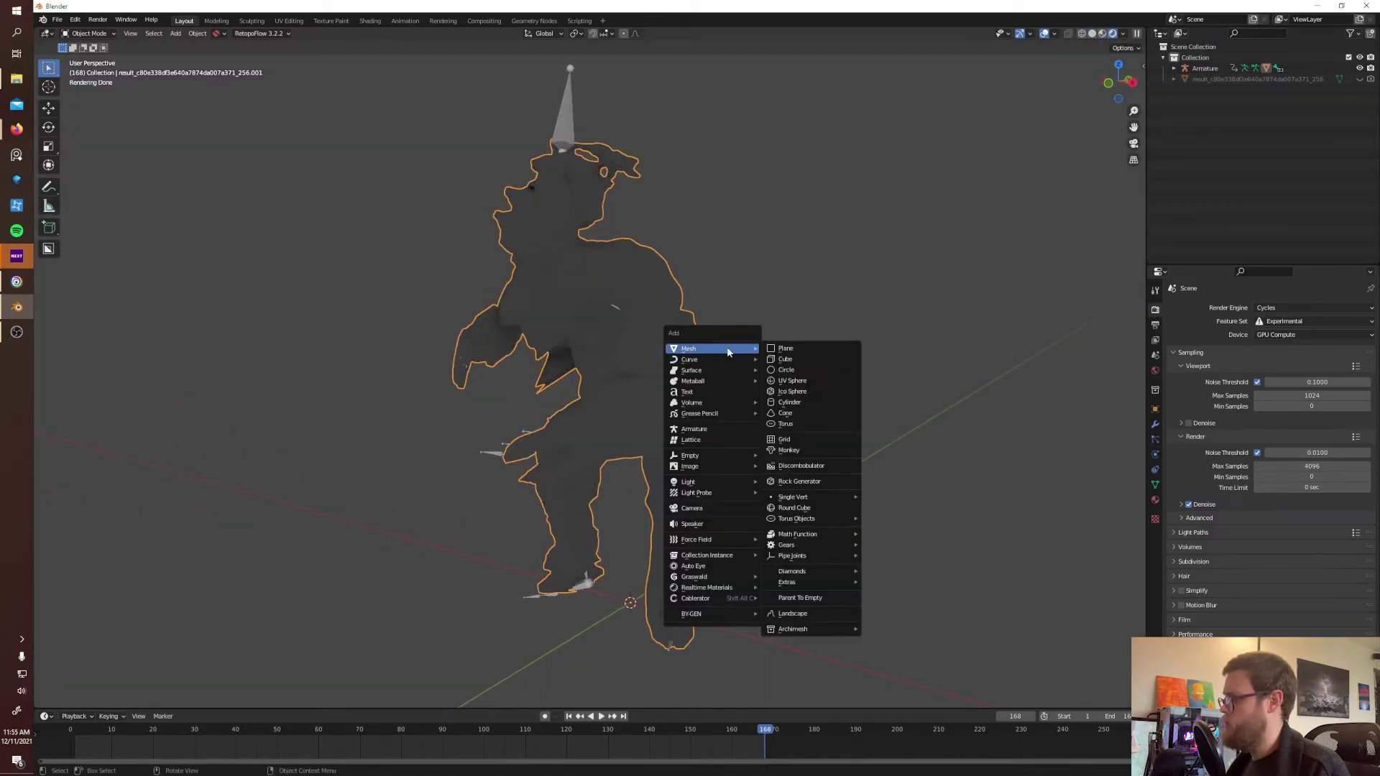
{"action": "left_click", "coordinate": [730, 312]}
{"action": "key", "text": "shift+a"}
{"action": "mouse_move", "coordinate": [731, 315]}
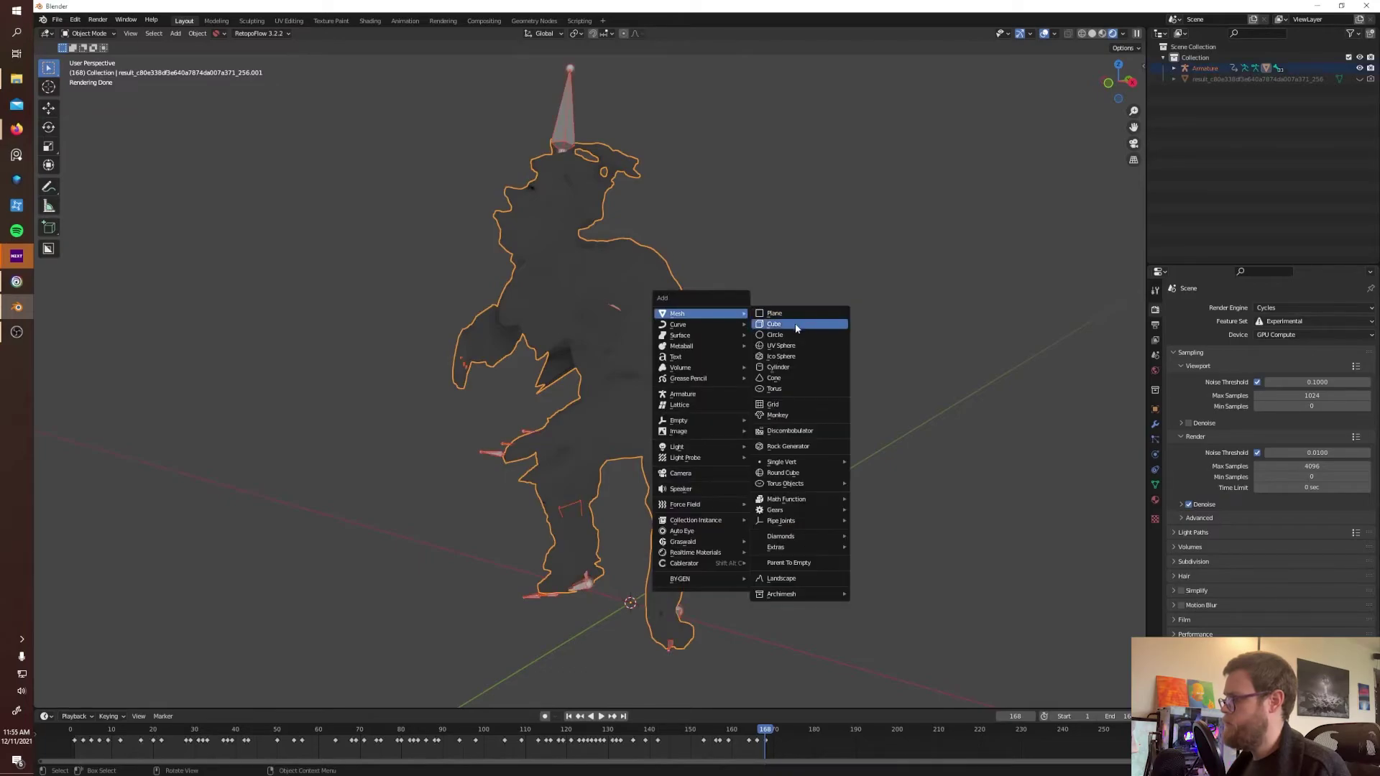
{"action": "left_click", "coordinate": [780, 315]}
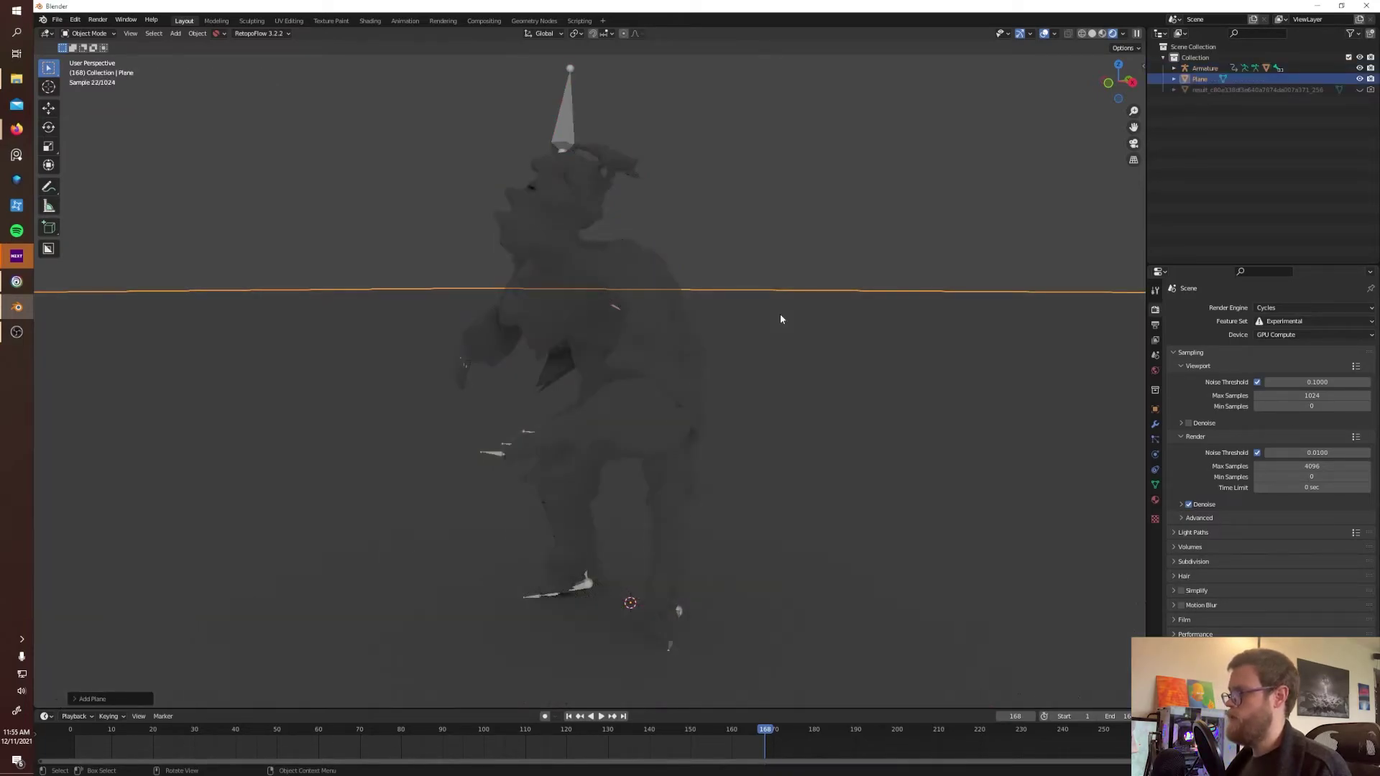
{"action": "middle_click_drag", "start_coordinate": [688, 377], "coordinate": [703, 386]}
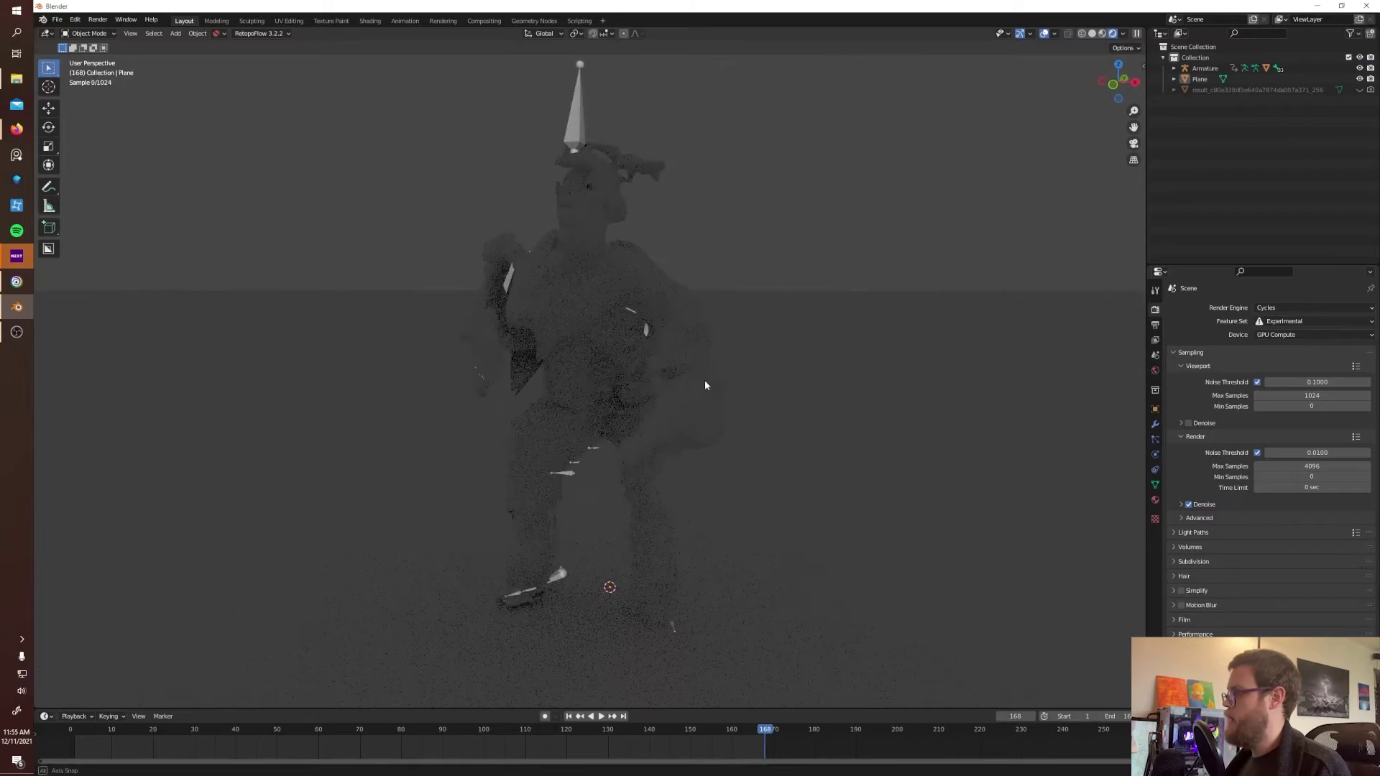
{"action": "key", "text": "shift+a"}
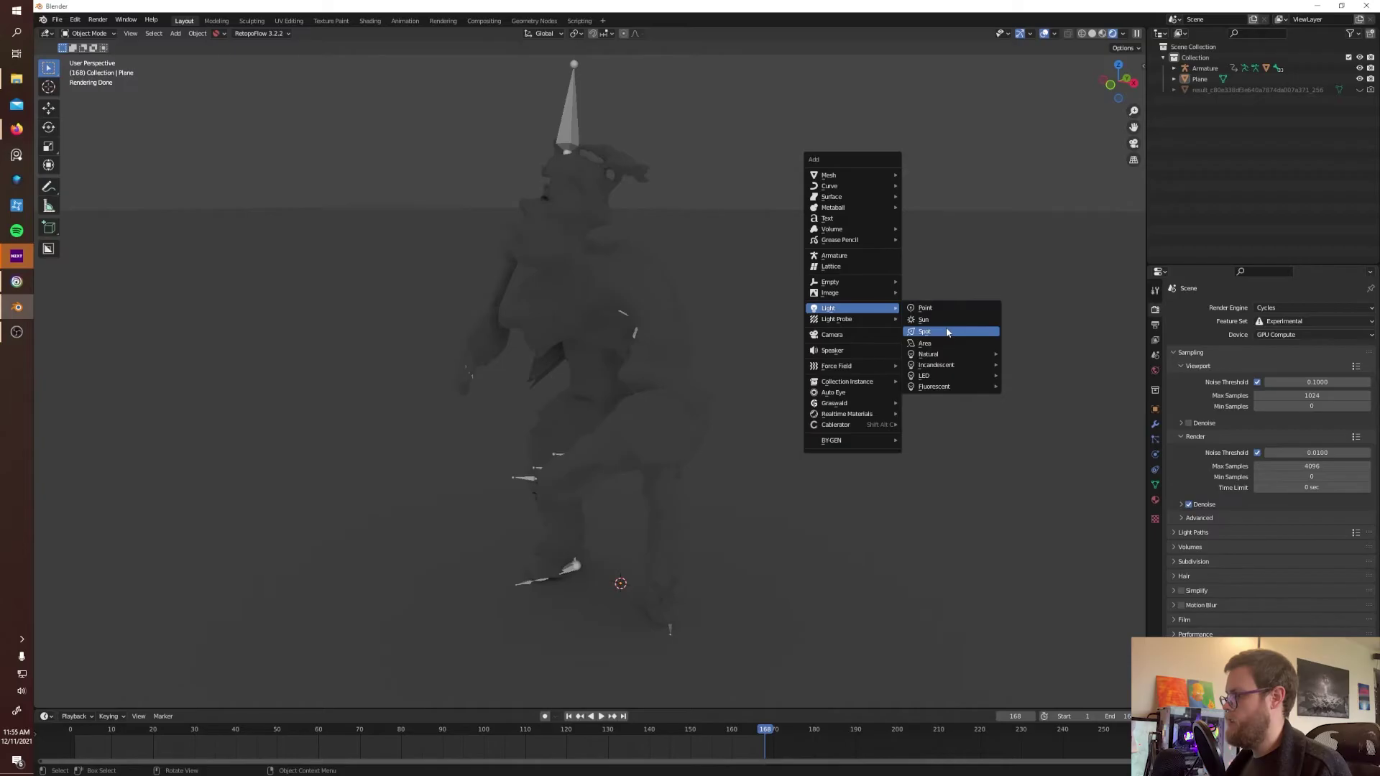
- Add a Spot light and raise it along Z above the monster's head
{"action": "left_click", "coordinate": [934, 331]}
{"action": "scroll", "coordinate": [701, 366], "scroll_direction": "down", "scroll_amount": 6}
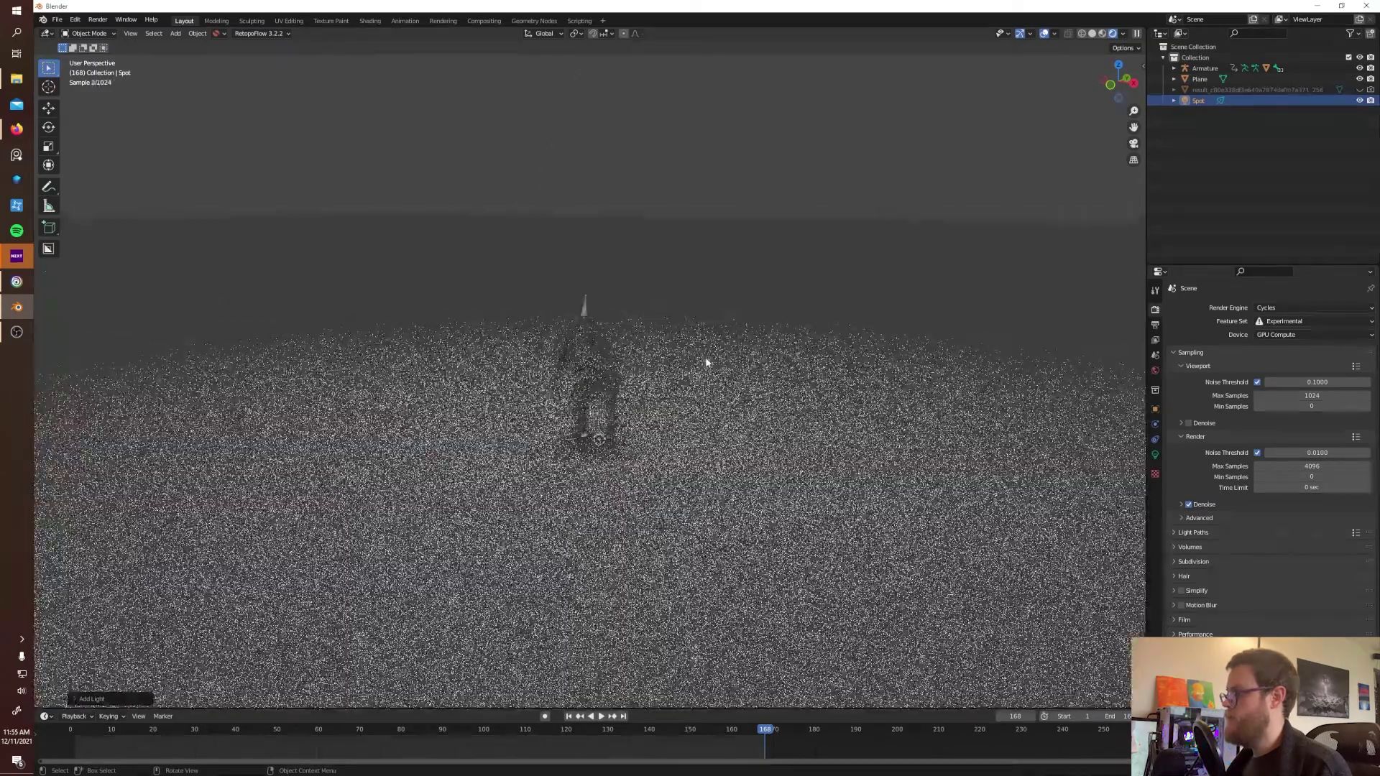
{"action": "scroll", "coordinate": [705, 353], "scroll_direction": "down", "scroll_amount": 6}
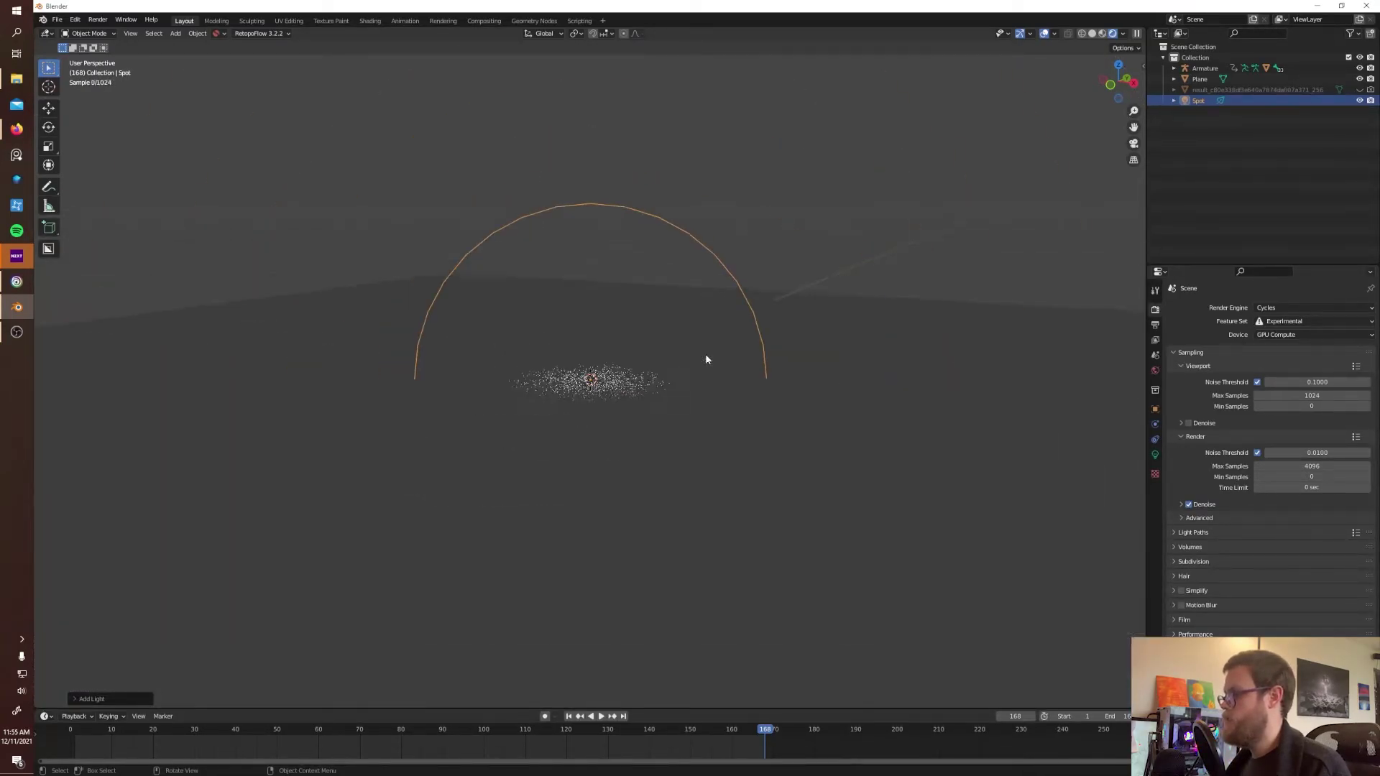
{"action": "scroll", "coordinate": [705, 354], "scroll_direction": "up", "scroll_amount": 2}
{"action": "key", "text": "g"}
{"action": "key", "text": "z"}
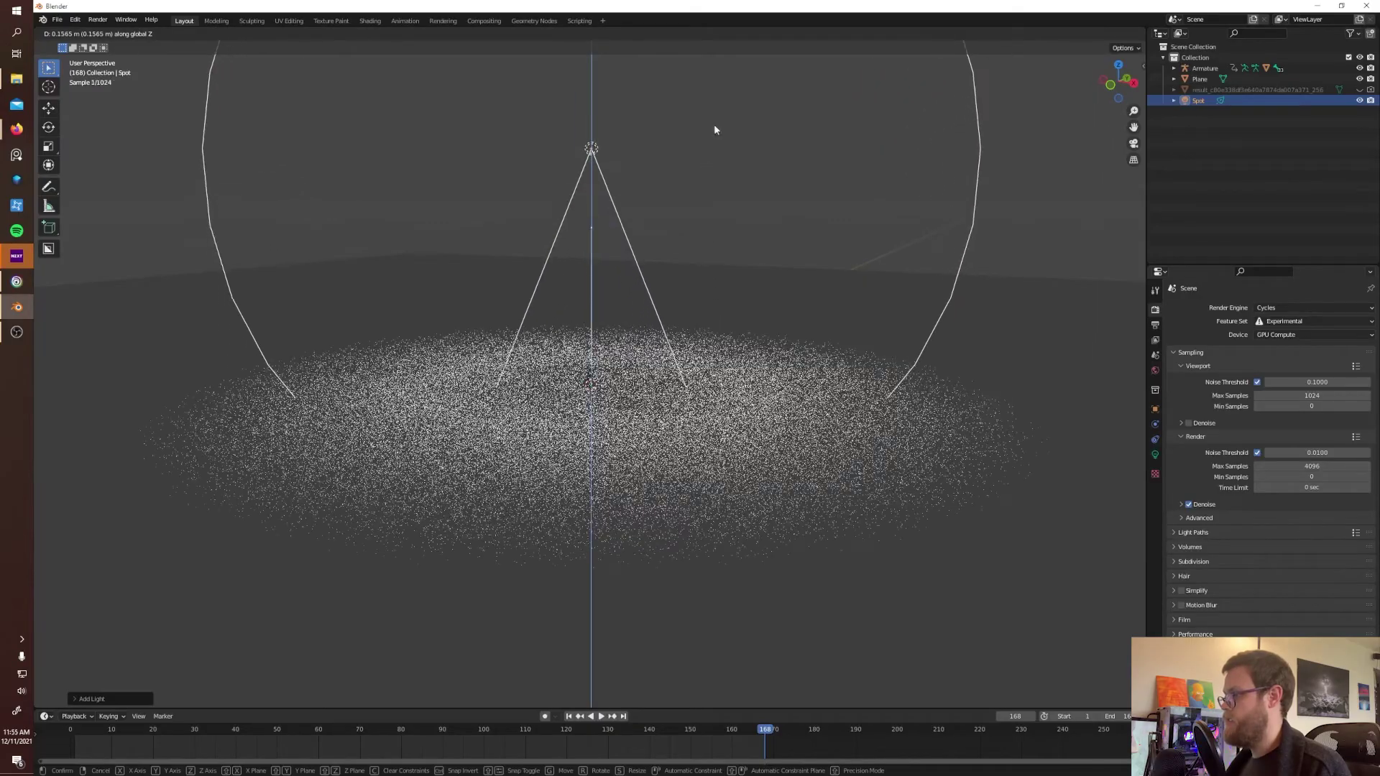
{"action": "left_click", "coordinate": [714, 123]}
- Enable Viewport Denoise, disable Render Denoise, and view the lit monster from the front
{"action": "scroll", "coordinate": [681, 434], "scroll_direction": "up", "scroll_amount": 3}
{"action": "scroll", "coordinate": [680, 434], "scroll_direction": "down", "scroll_amount": 6}
{"action": "scroll", "coordinate": [681, 431], "scroll_direction": "up", "scroll_amount": 4}
{"action": "scroll", "coordinate": [681, 432], "scroll_direction": "up", "scroll_amount": 5}
{"action": "left_click", "coordinate": [1202, 422]}
{"action": "left_click", "coordinate": [1234, 506]}
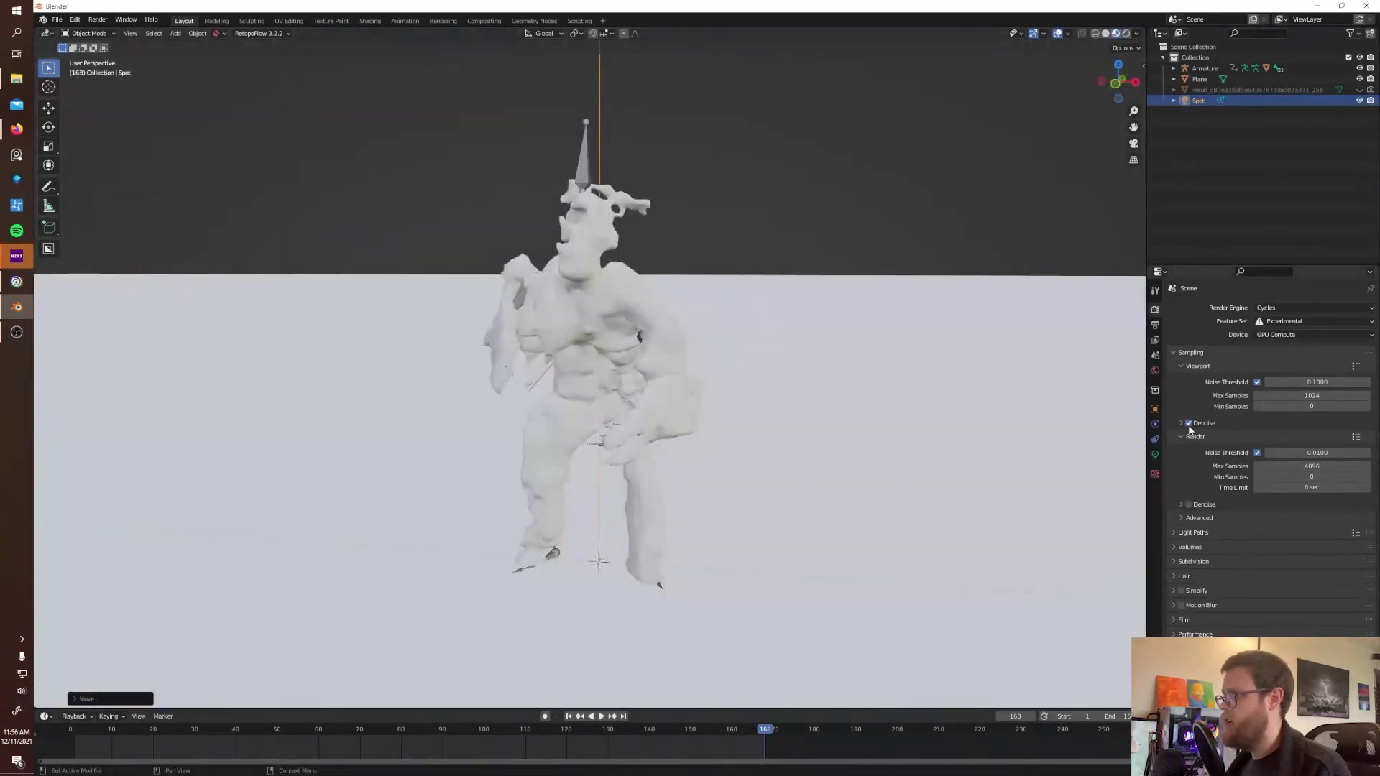
{"action": "left_click", "coordinate": [781, 189]}
{"action": "scroll", "coordinate": [694, 265], "scroll_direction": "up", "scroll_amount": 2}
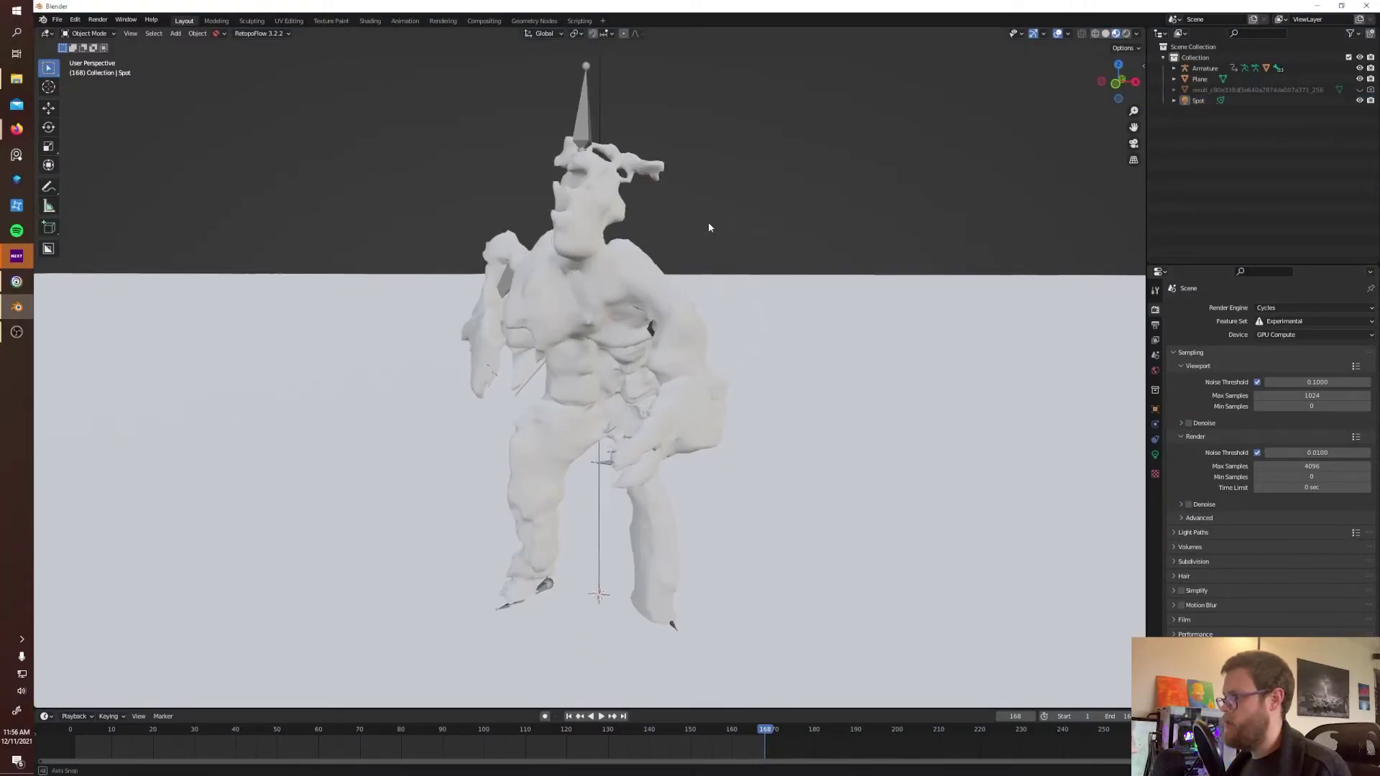
{"action": "mouse_move", "coordinate": [718, 222]}
{"action": "middle_mouse_down"}
{"action": "mouse_move", "coordinate": [714, 209]}
{"action": "mouse_move", "coordinate": [696, 219]}
{"action": "middle_mouse_up"}
{"action": "middle_click_drag", "start_coordinate": [546, 252], "coordinate": [561, 288]}
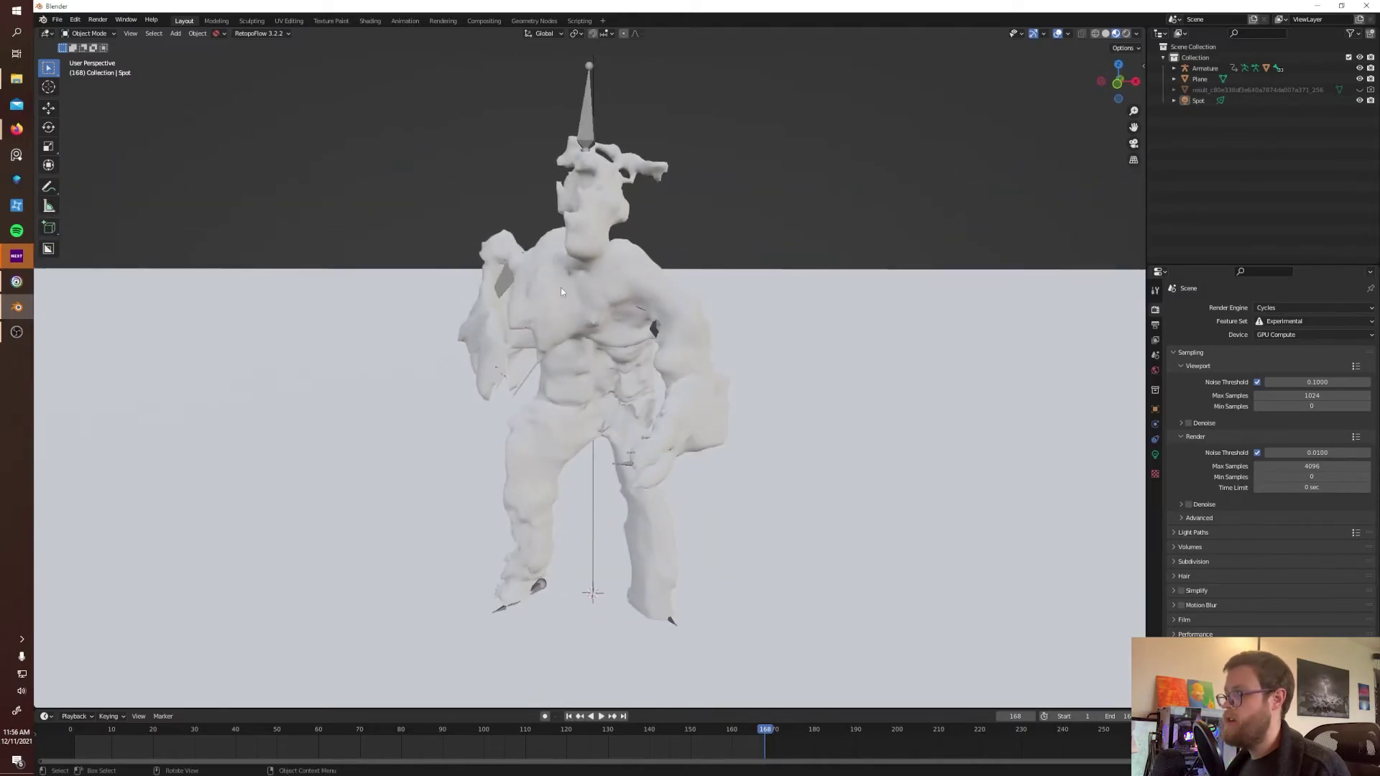
- Link ColorRamp into Hue Saturation Value, set Value to 0.300, and wire Grunge 03's Normal
{"action": "left_click", "coordinate": [561, 288]}
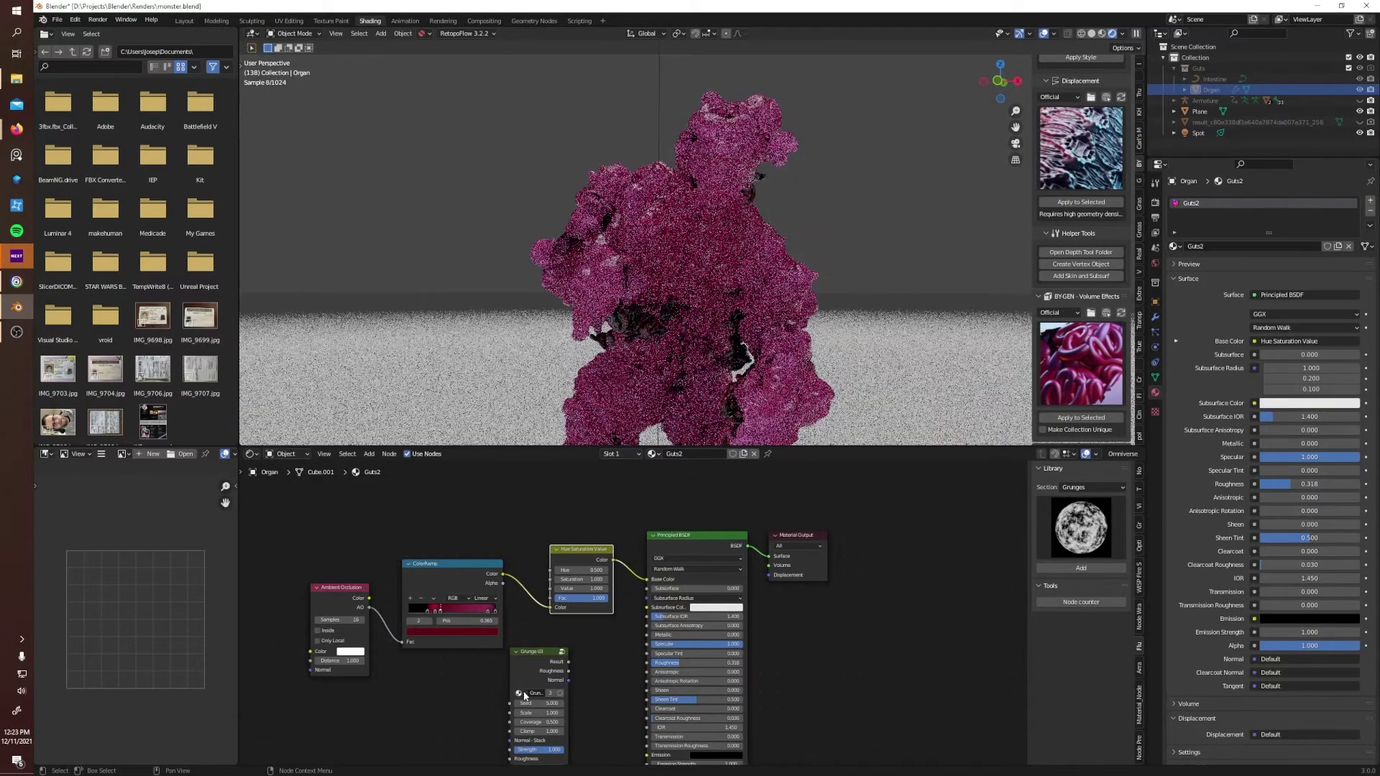
{"action": "left_click_drag", "start_coordinate": [545, 604], "coordinate": [560, 588]}
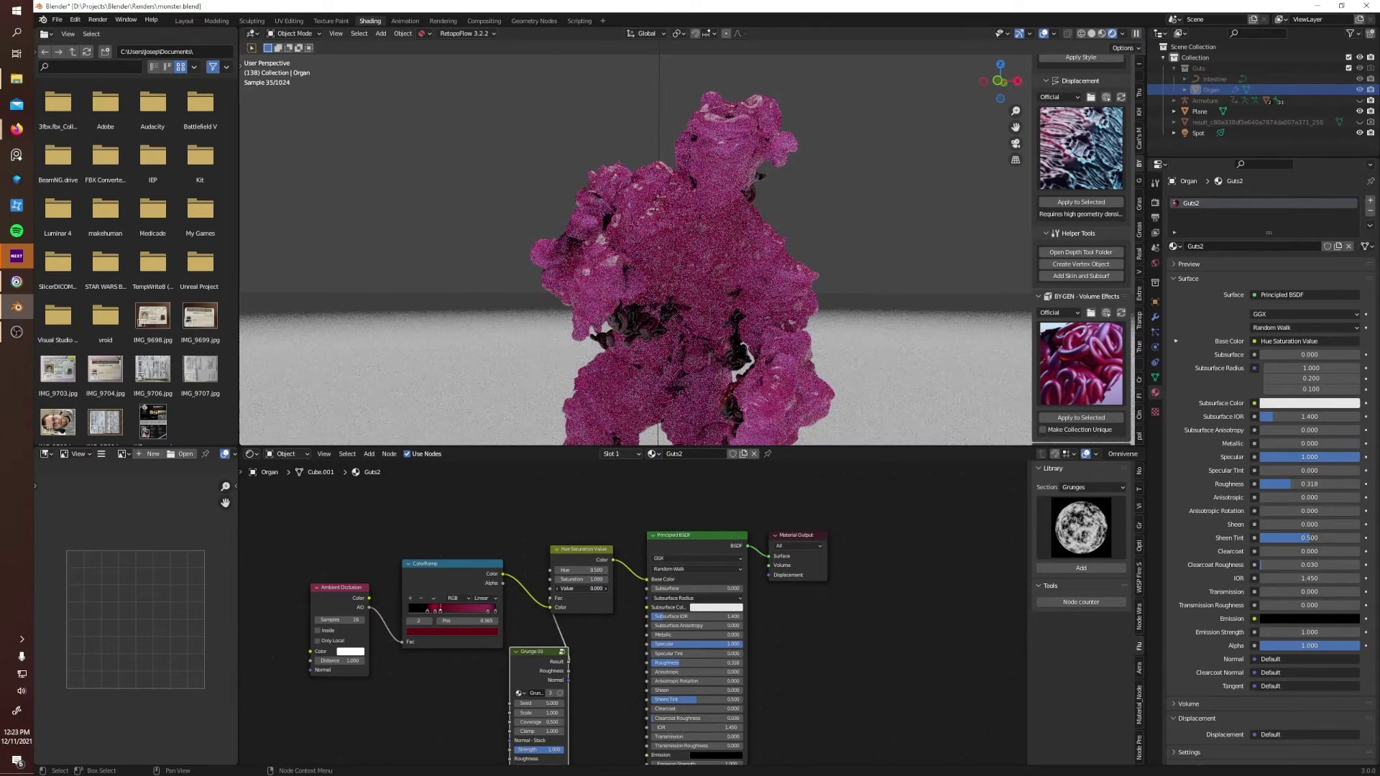
{"action": "left_click_drag", "start_coordinate": [582, 589], "coordinate": [618, 588]}
{"action": "left_click_drag", "start_coordinate": [541, 652], "coordinate": [605, 758]}
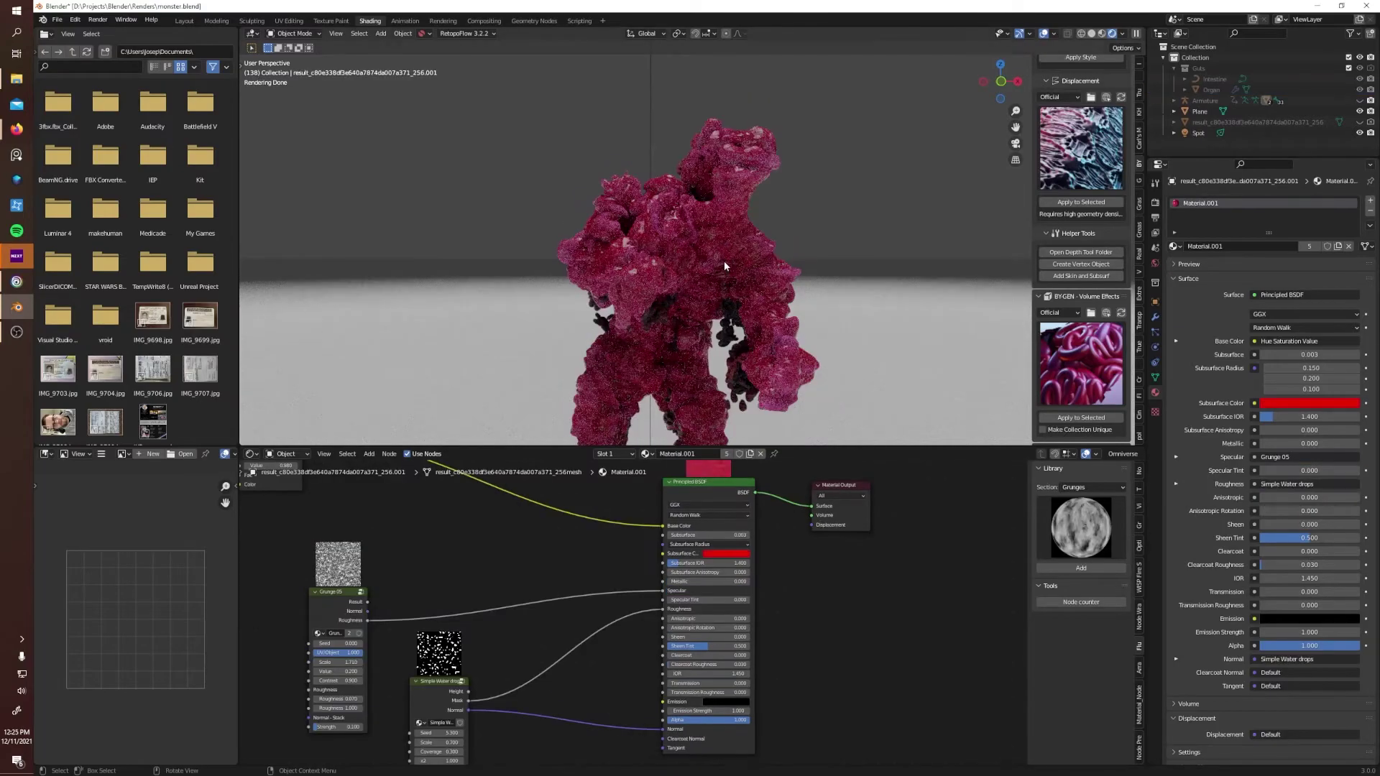